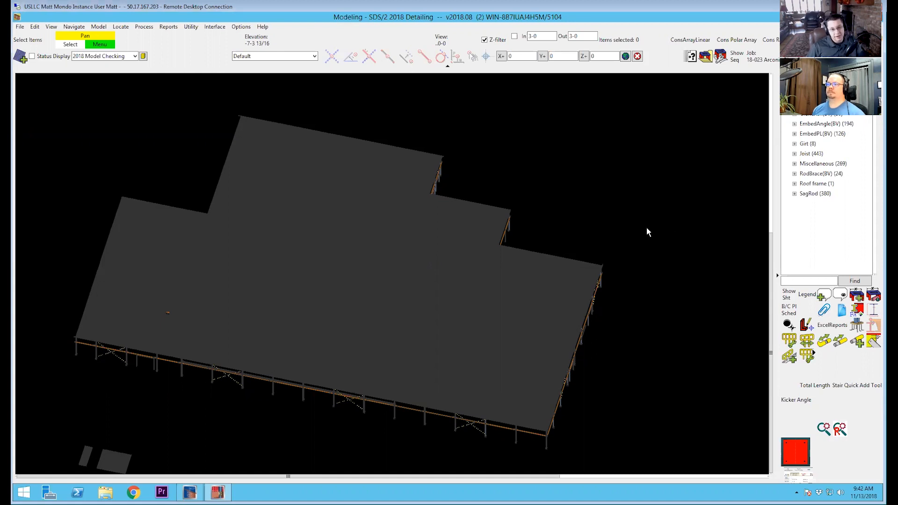
- Hide the side panel and inspect the roof deck and perimeter framing around the highlighted deck area up close
left_click(777, 275)
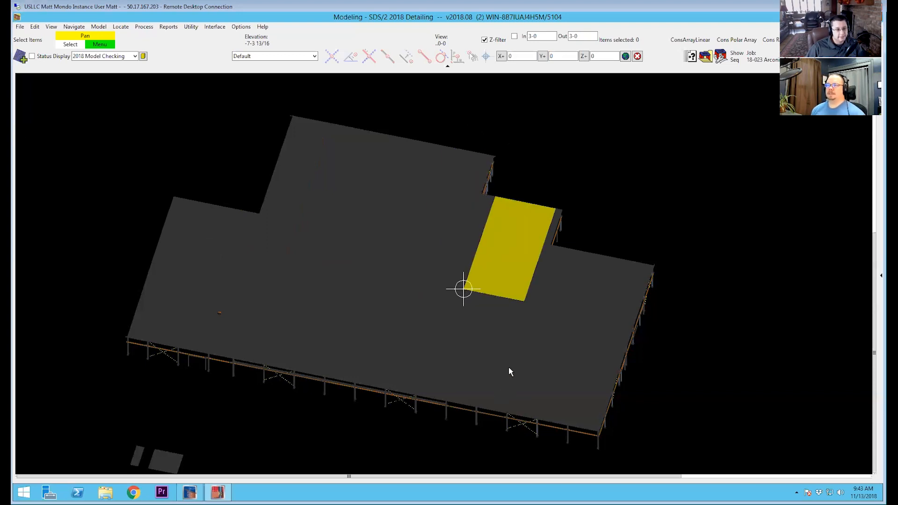
scroll(489, 295, "up", 3)
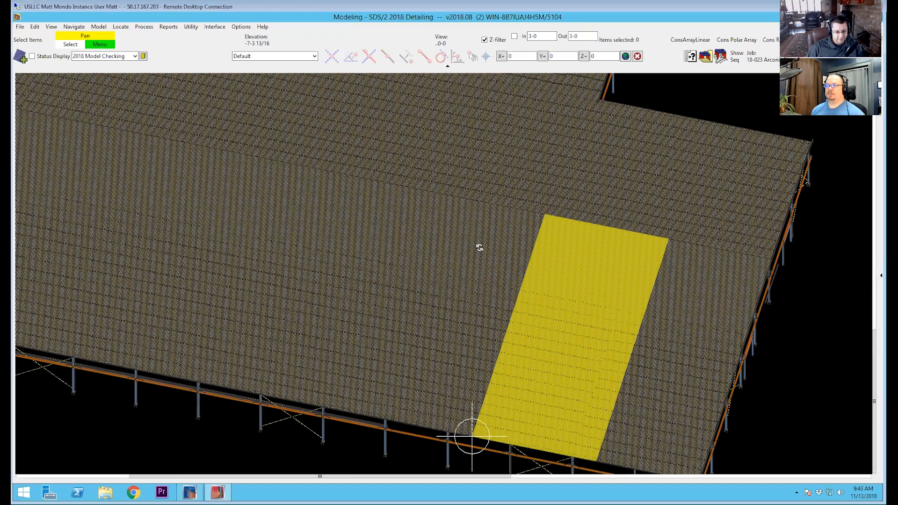
scroll(538, 373, "up", 2)
middle_click_drag(538, 374, 548, 388)
scroll(546, 323, "up", 5)
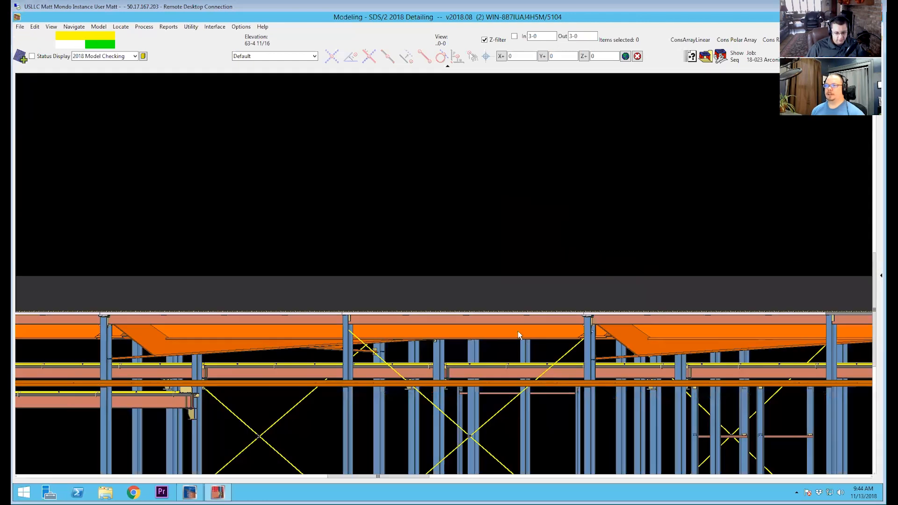
middle_click_drag(519, 334, 516, 321, "shift")
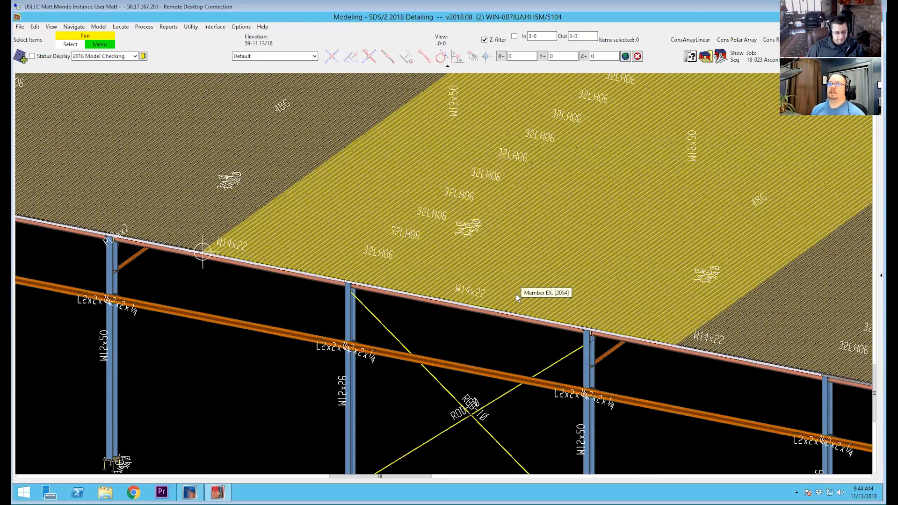
- Make "2018 Model Checking - Hide Deck" the active status display configuration and apply it to the model
key("shift+s")
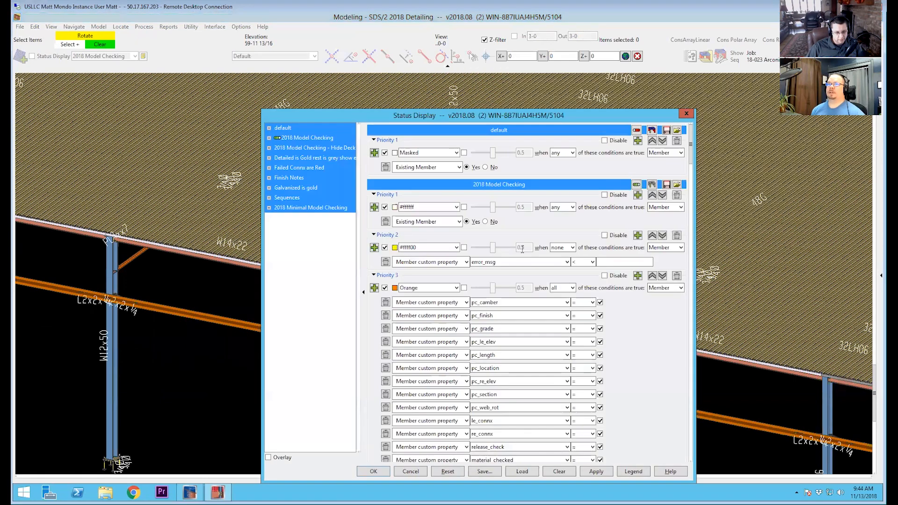
left_click_drag(515, 118, 493, 29)
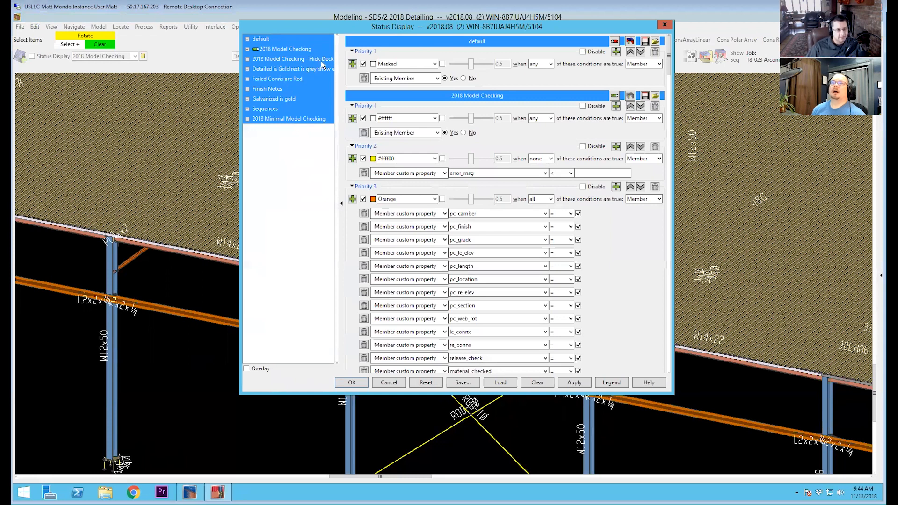
left_click(285, 62)
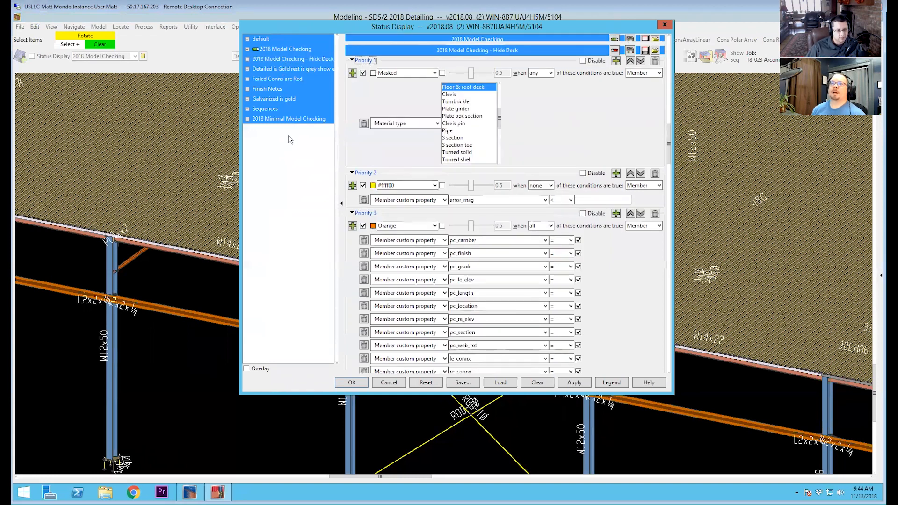
left_click(292, 62)
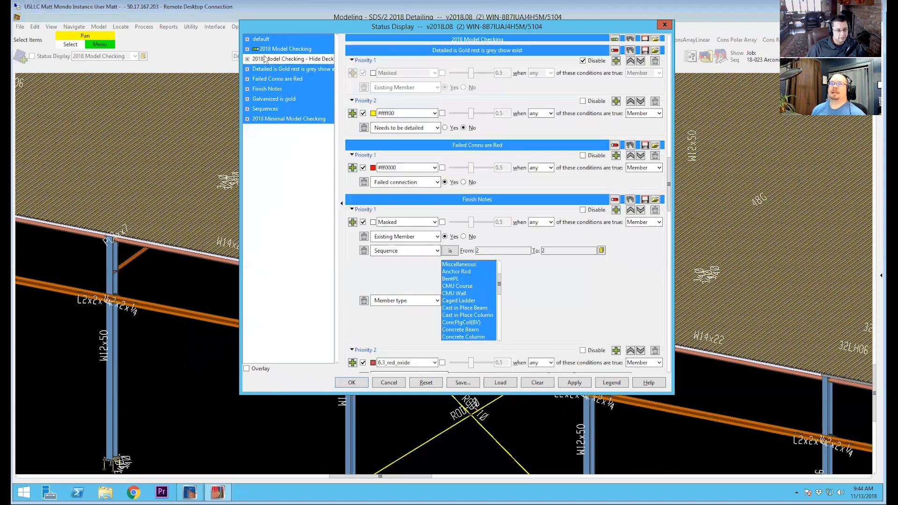
left_click(278, 60)
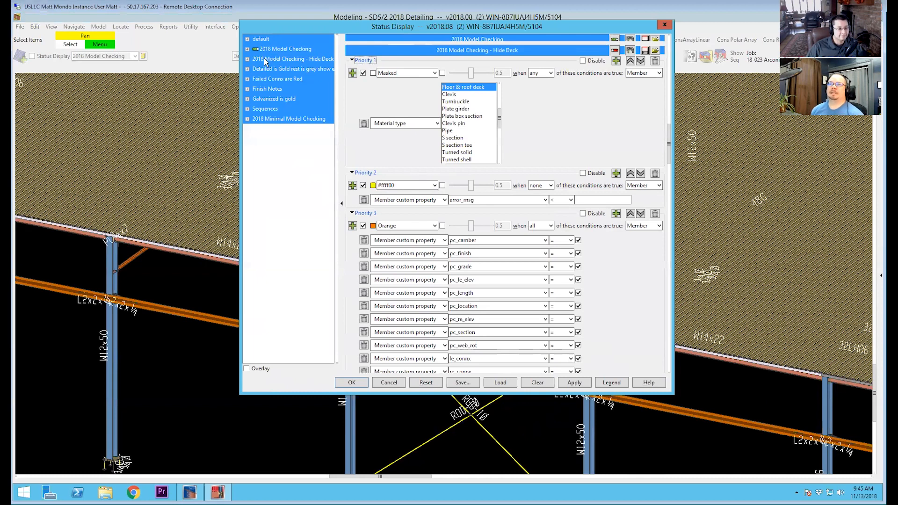
right_click(264, 58)
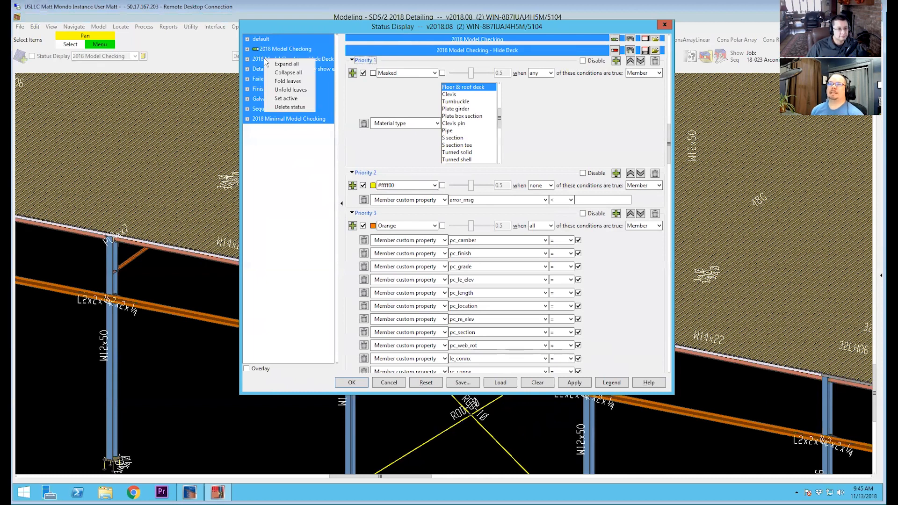
left_click(289, 98)
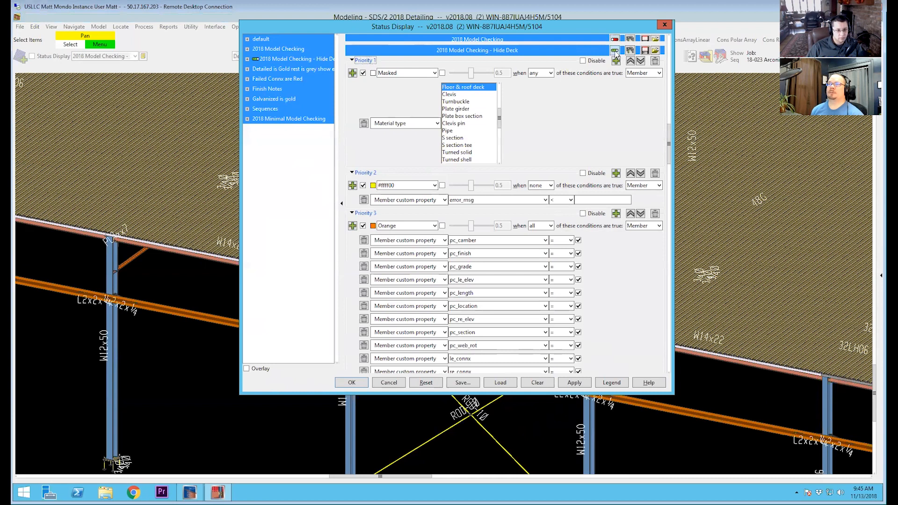
left_click(614, 39)
left_click(614, 50)
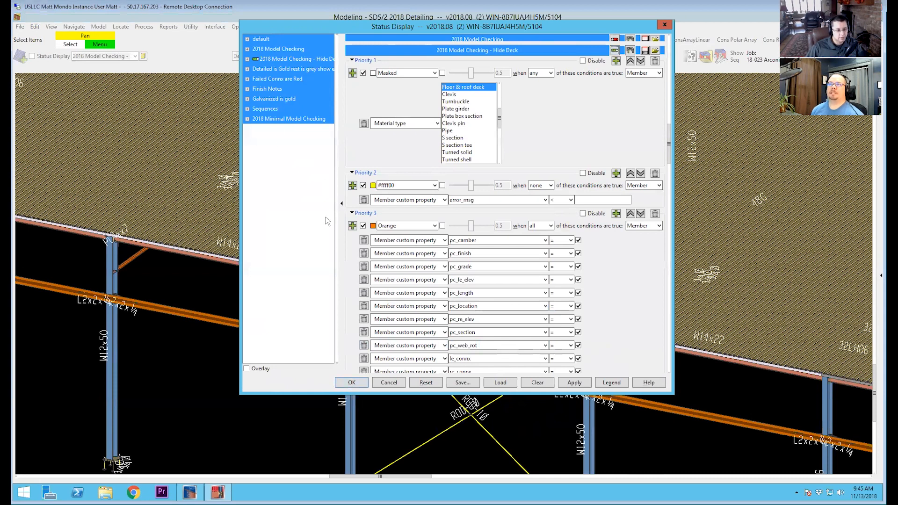
left_click(352, 383)
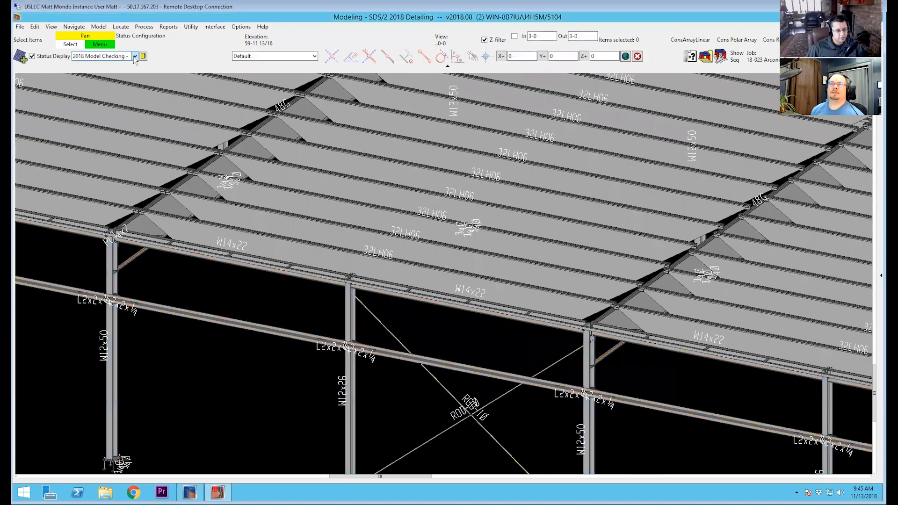
- Preview the "Failed Connx are Red" and "Detailed is Gold rest is grey" status displays, returning to "2018 Model Checking - Hide Deck"
left_click(135, 56)
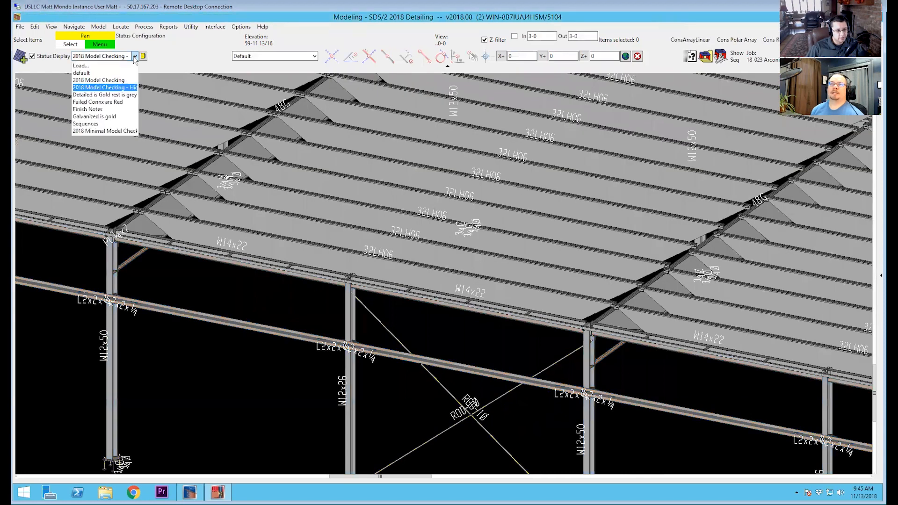
left_click(104, 102)
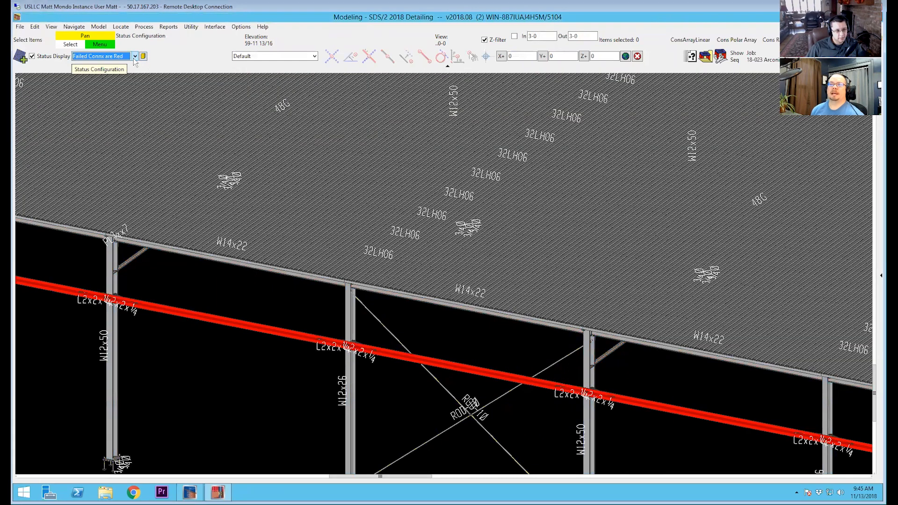
left_click(135, 57)
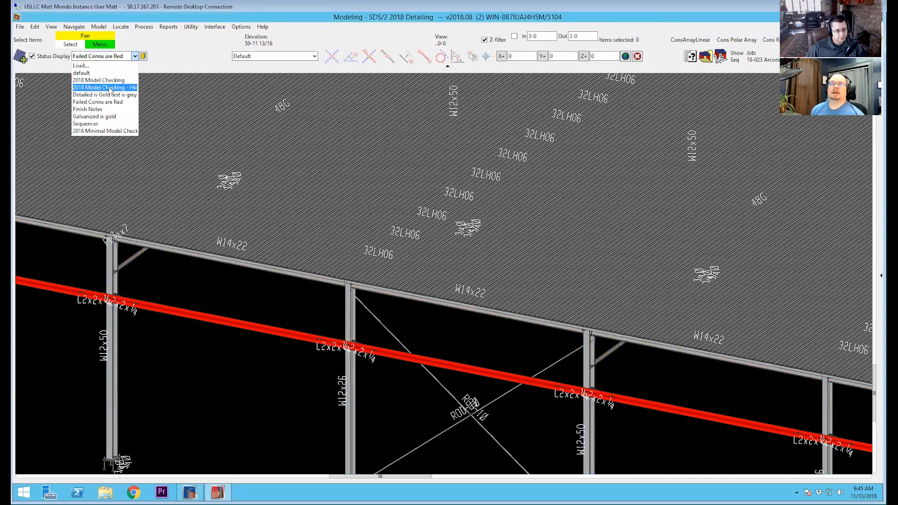
left_click(103, 95)
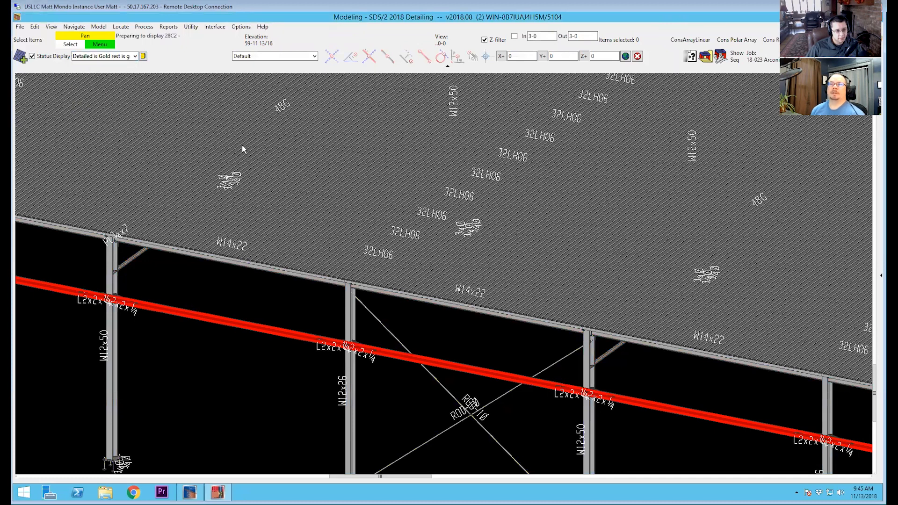
middle_click_drag(315, 206, 295, 210, "shift")
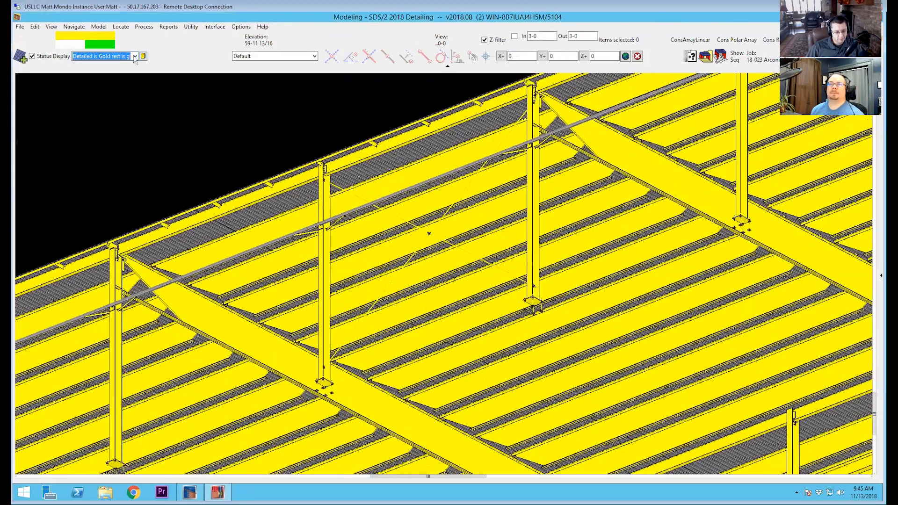
left_click(135, 56)
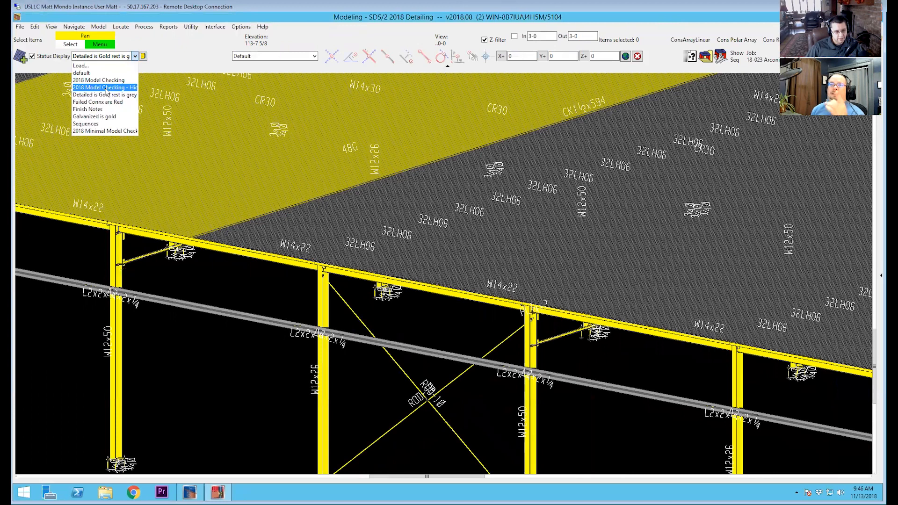
left_click(105, 88)
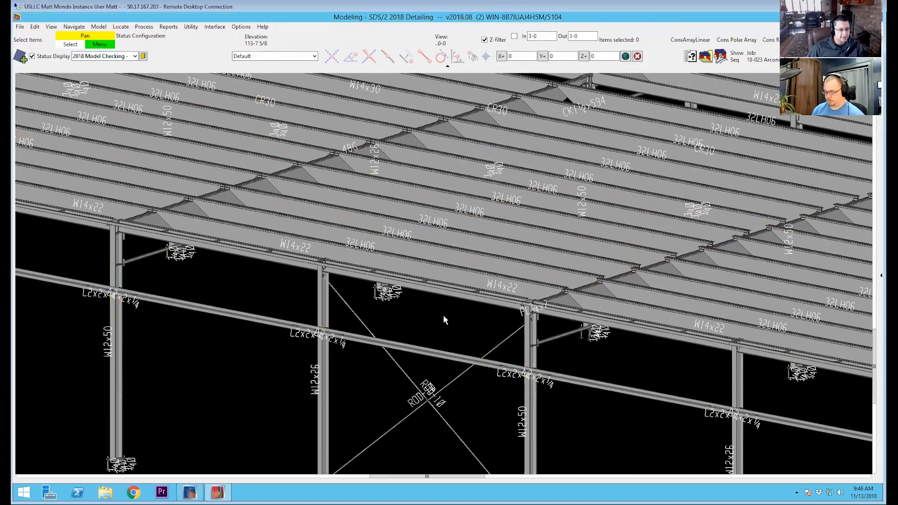
- Open the status display settings and view the "Detailed is Gold rest is grey show exist" and "2018 Model Checking - Hide Deck" configurations
key("shift+s")
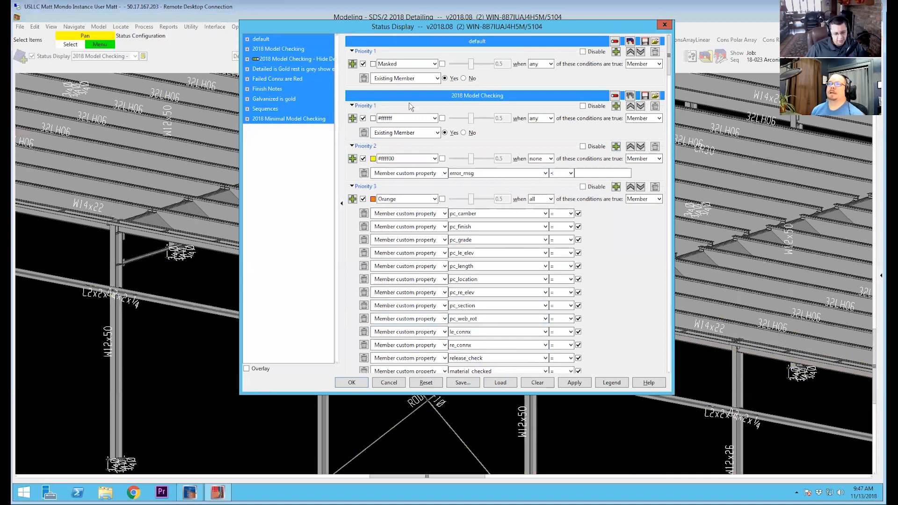
left_click(273, 69)
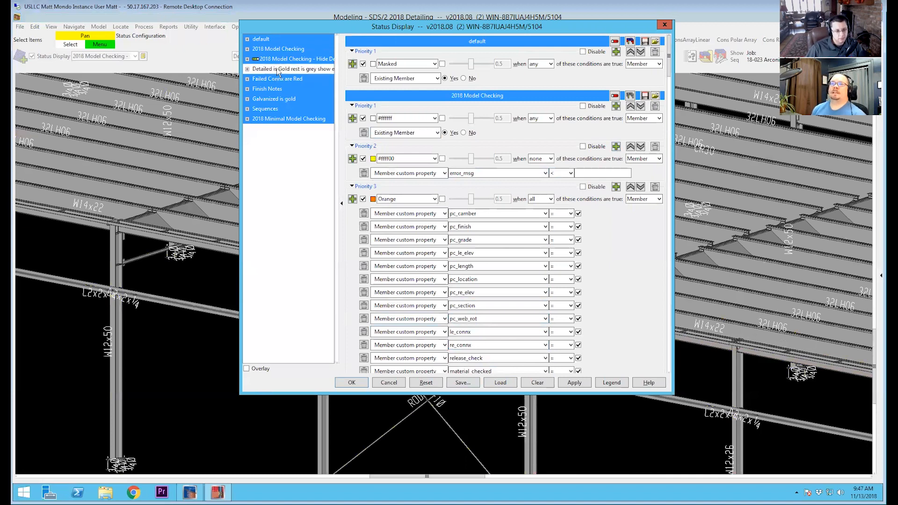
left_click(277, 69)
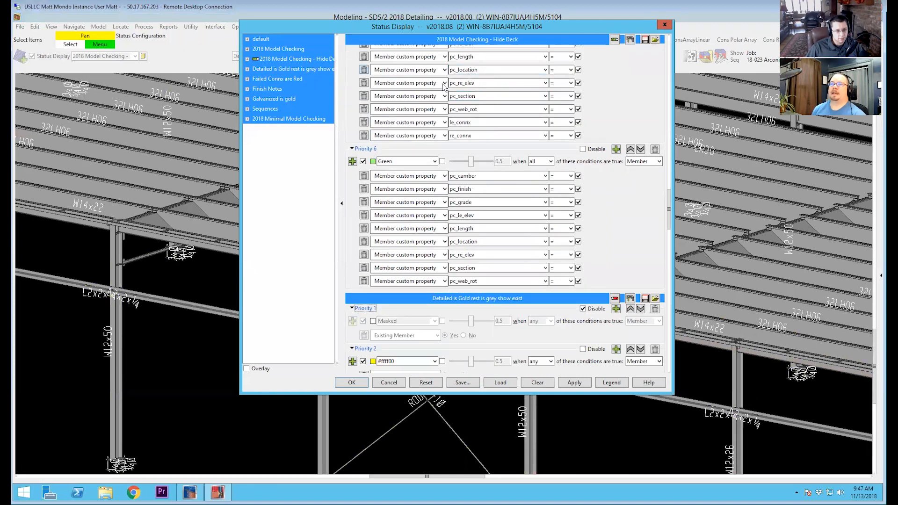
left_click(281, 61)
left_click(282, 60)
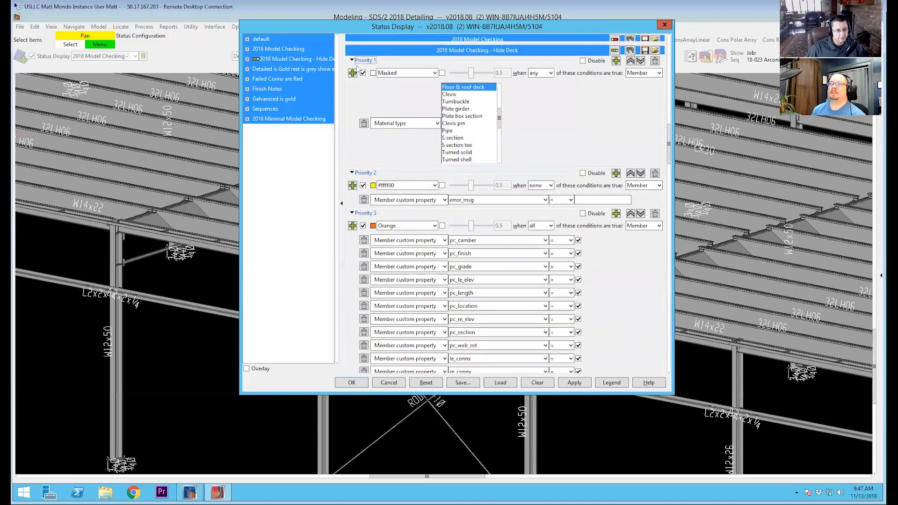
- Fold the leaves so the priority sections of all status display configurations are collapsed
right_click(276, 59)
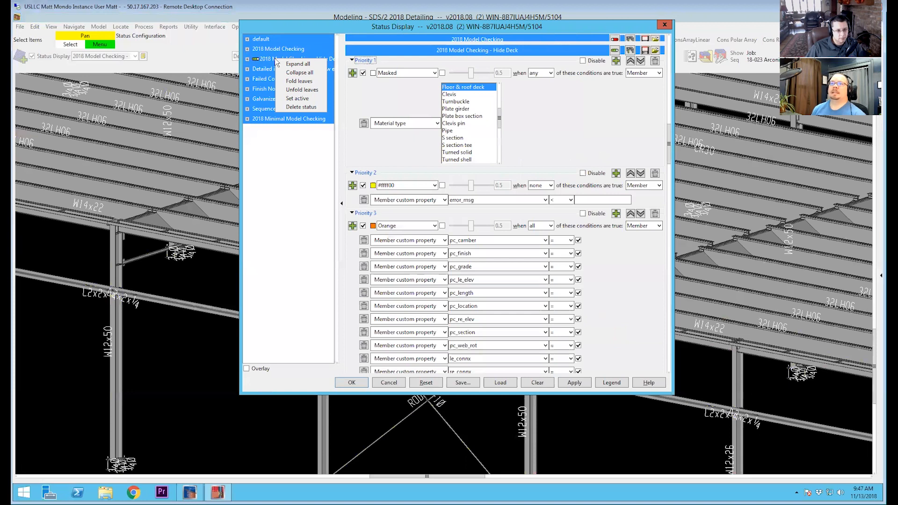
left_click(300, 80)
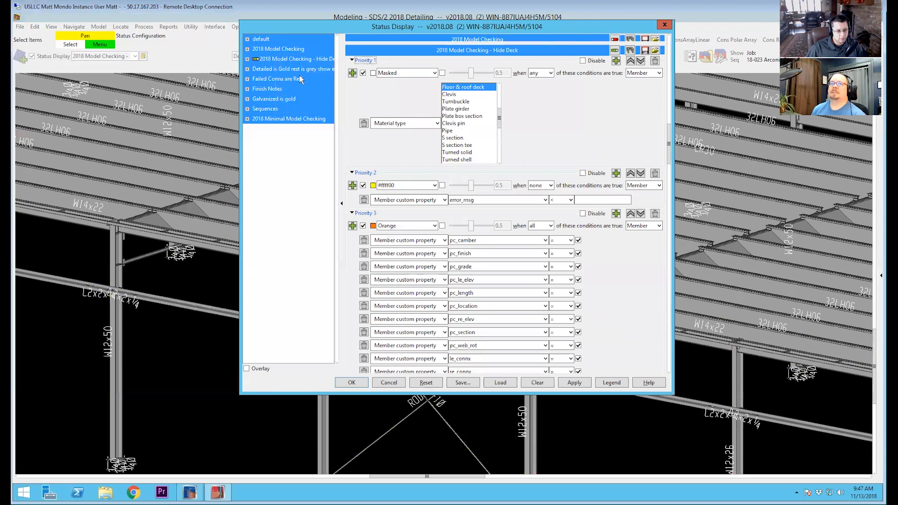
right_click(292, 61)
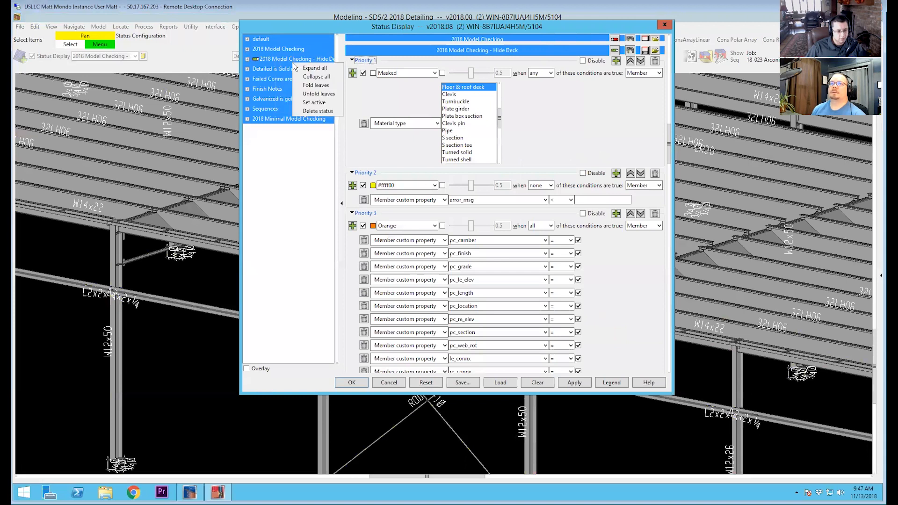
left_click(311, 86)
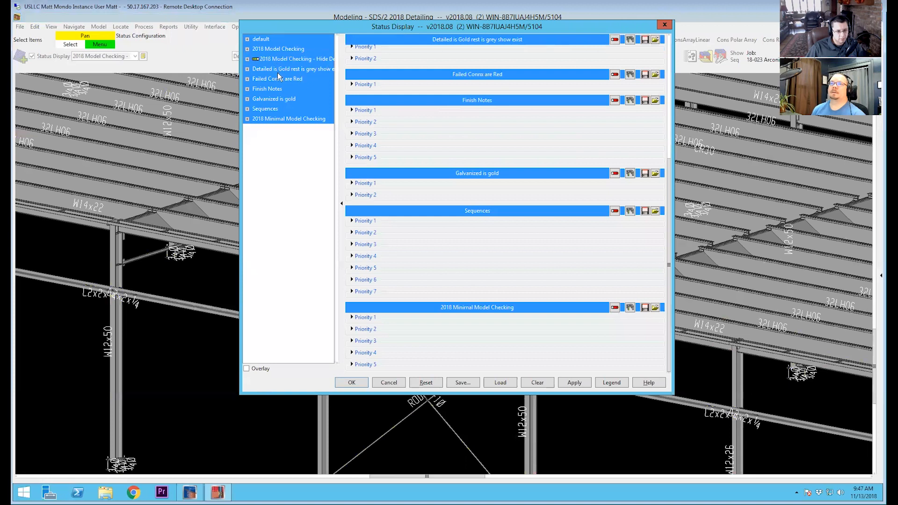
- Expand Priorities 1 to 3 of "2018 Model Checking - Hide Deck" and review their conditions and the Priority 1 colour options
left_click(279, 60)
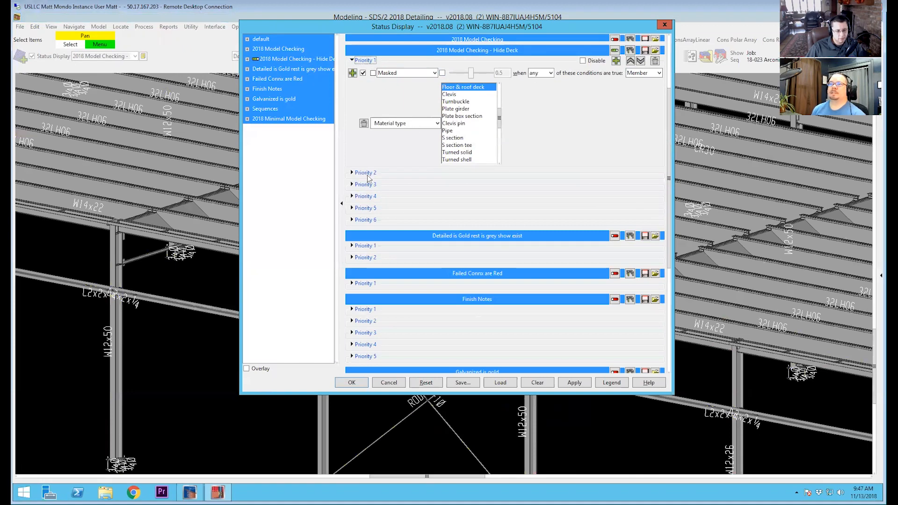
left_click(351, 172)
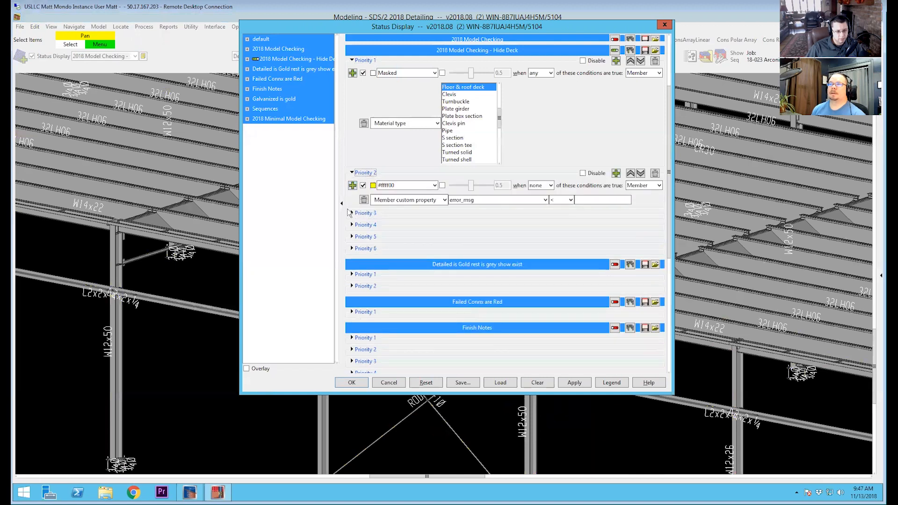
left_click(353, 214)
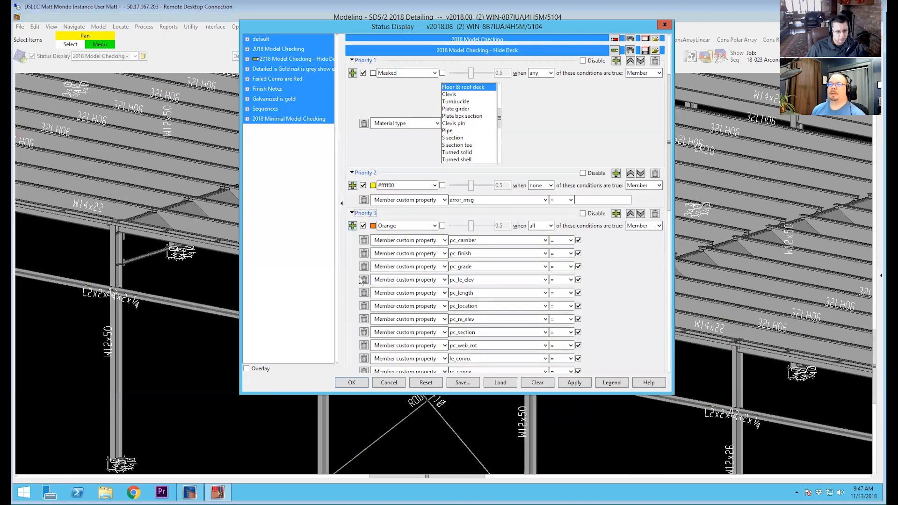
scroll(360, 276, "down", 5)
scroll(359, 122, "up", 5)
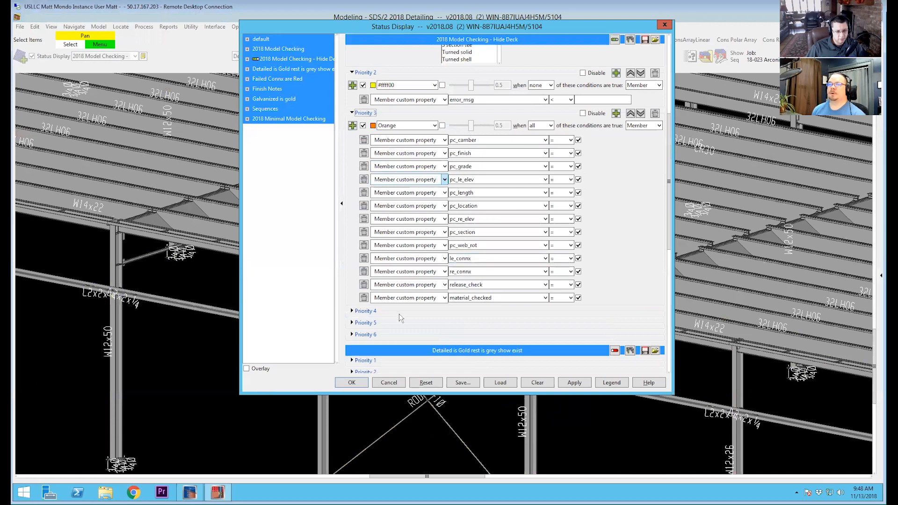
scroll(425, 299, "up", 6)
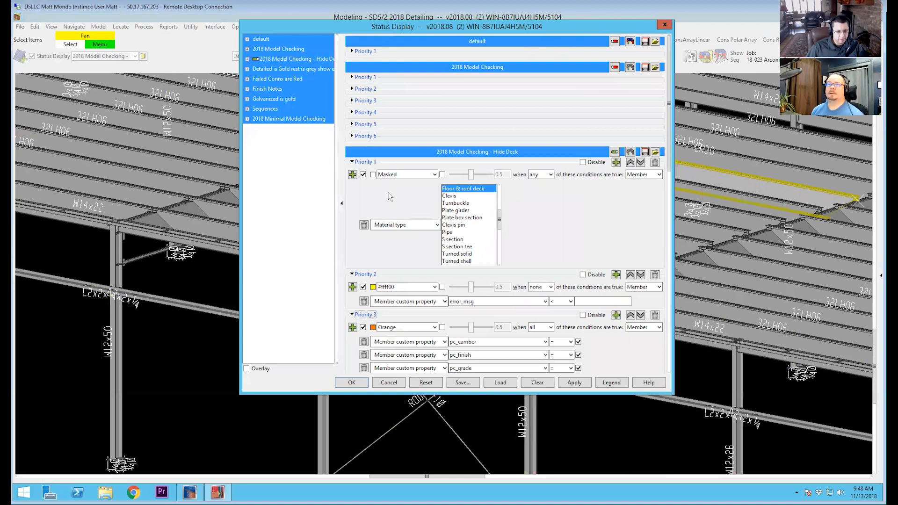
left_click(434, 175)
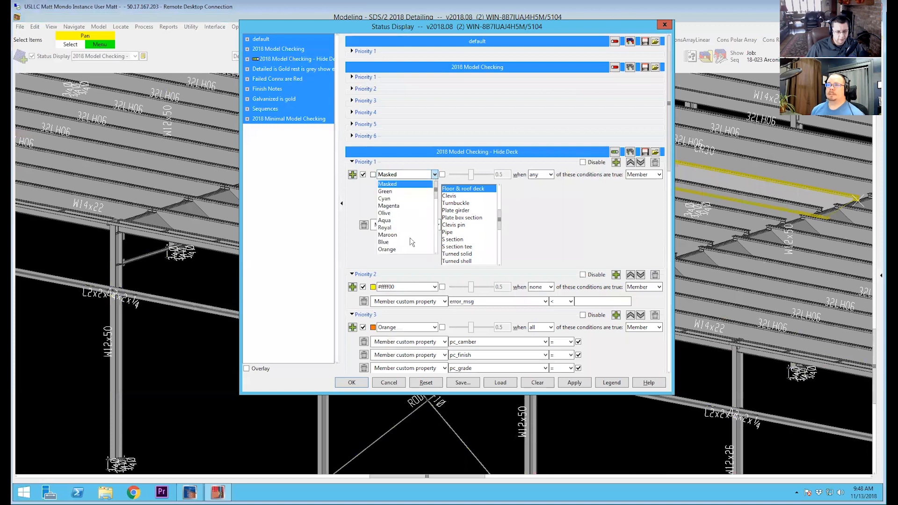
left_click(434, 175)
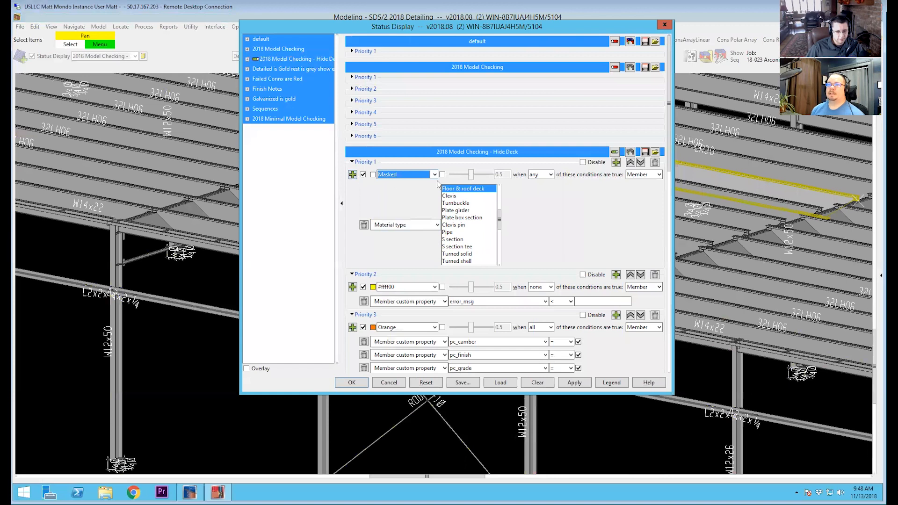
- Add a second condition to Priority 1 of "2018 Model Checking - Hide Deck" and browse the condition categories available for it
left_click(352, 175)
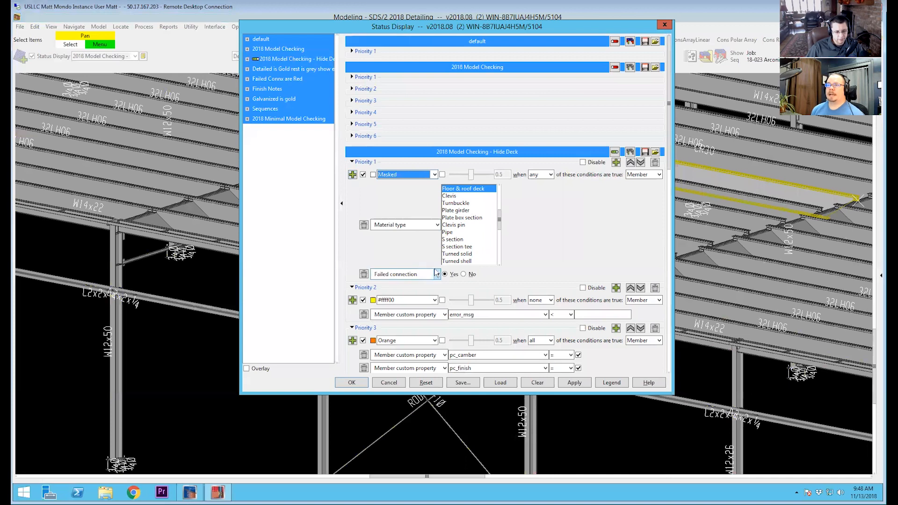
left_click(437, 274)
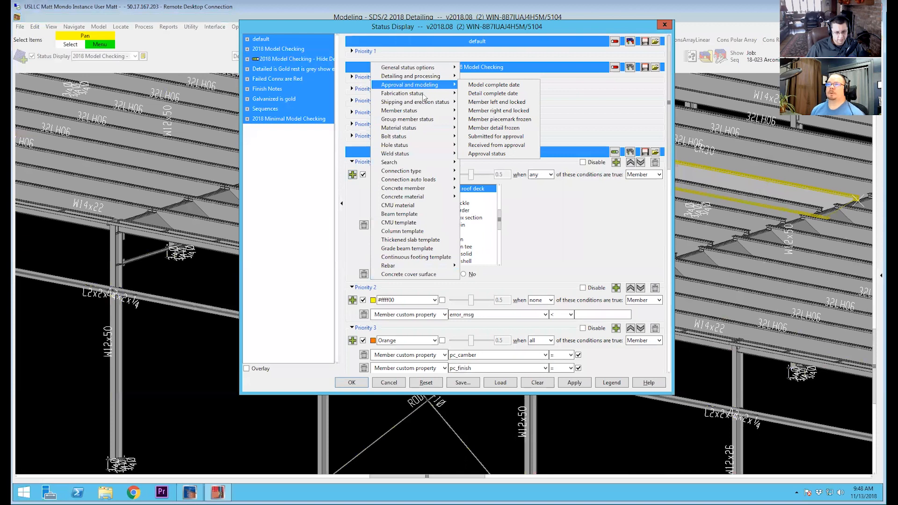
mouse_move(420, 139)
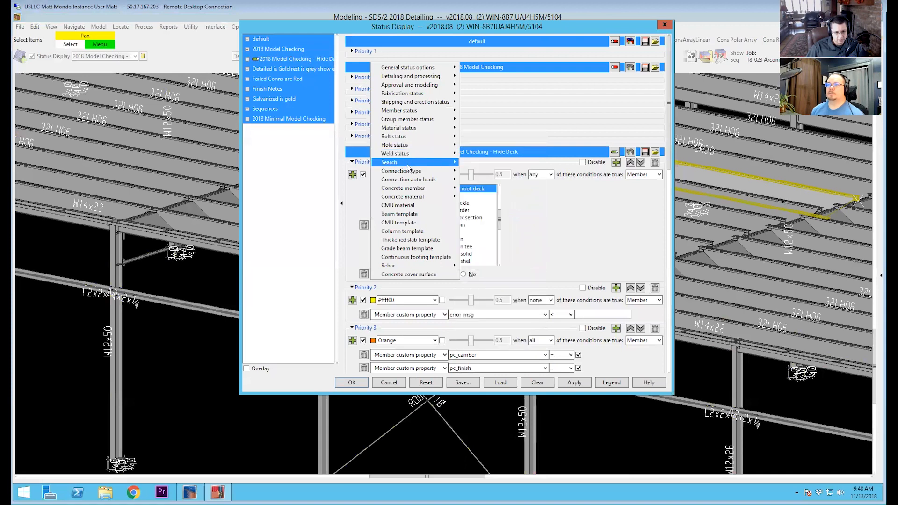
mouse_move(410, 174)
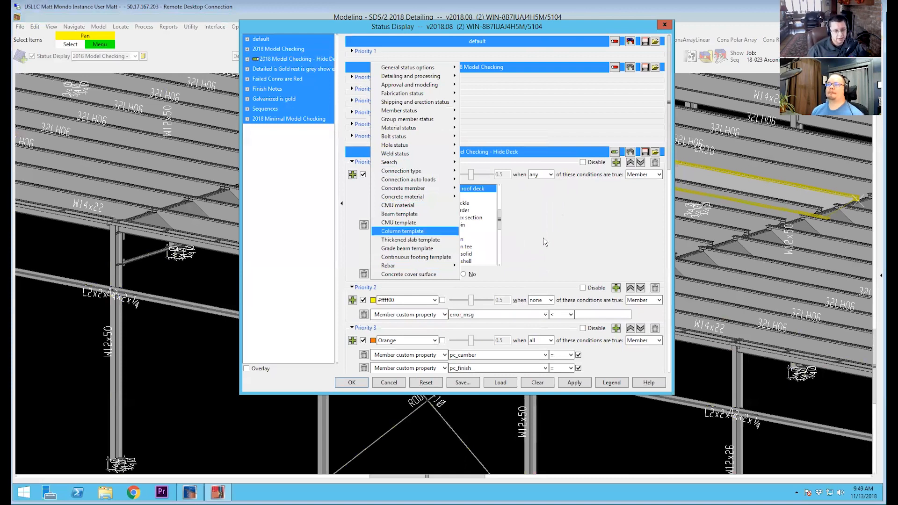
left_click(593, 236)
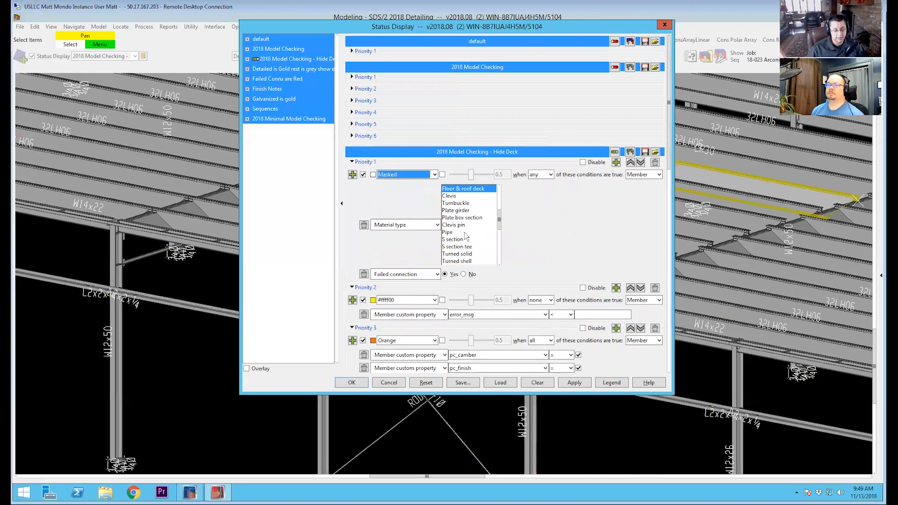
- Review the Material status and Member status options available for the Material type condition in Priority 1, keeping the current choice
left_click(438, 225)
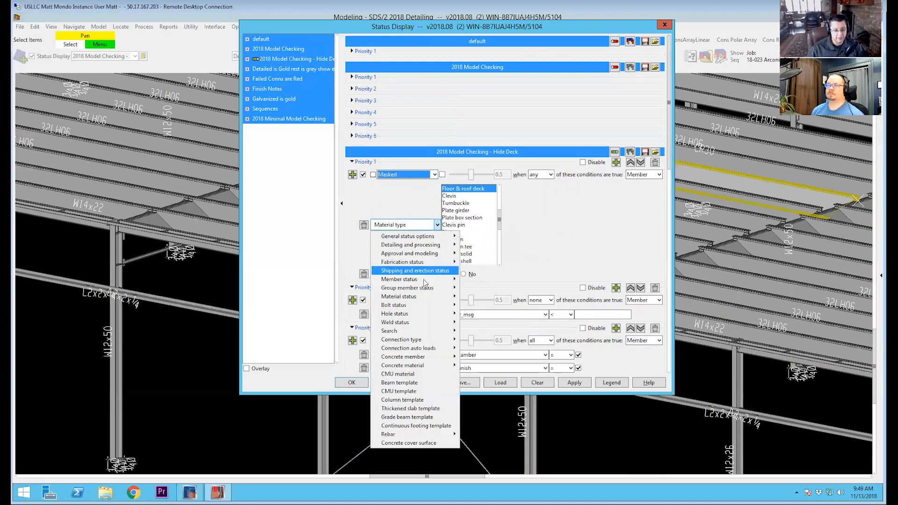
mouse_move(428, 299)
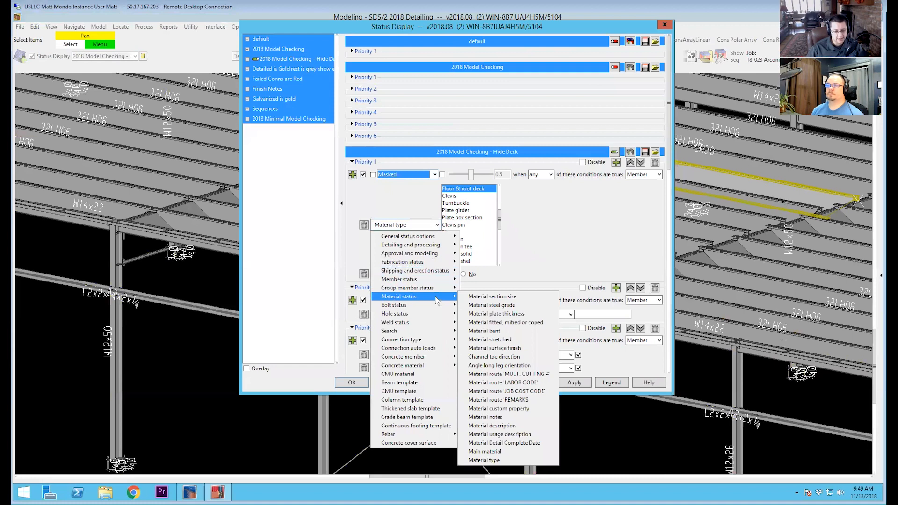
mouse_move(441, 281)
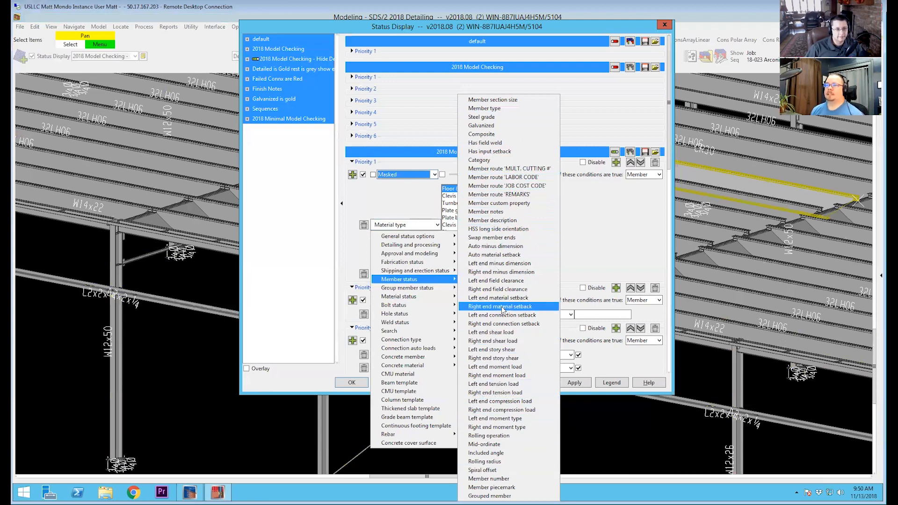
left_click(630, 246)
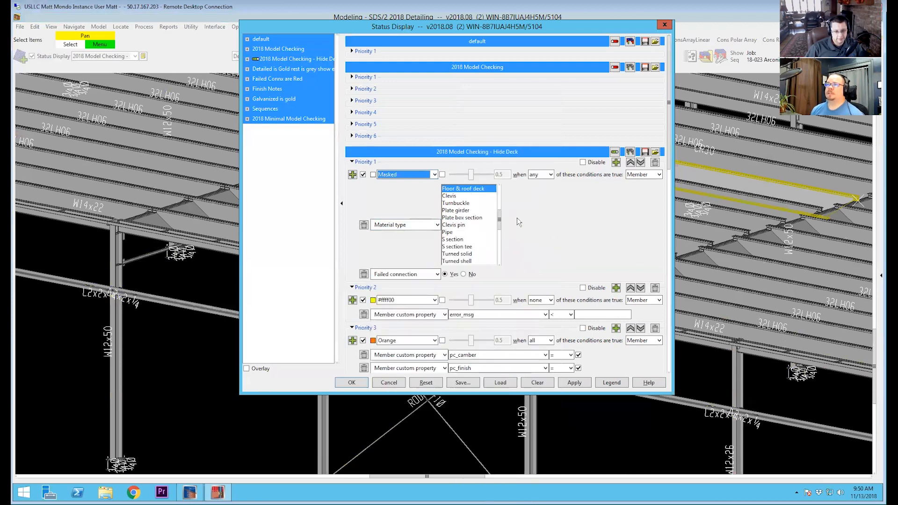
- Examine the scope choices Member, Ends, Left and Right for Priority 1, keeping Member
left_click(659, 175)
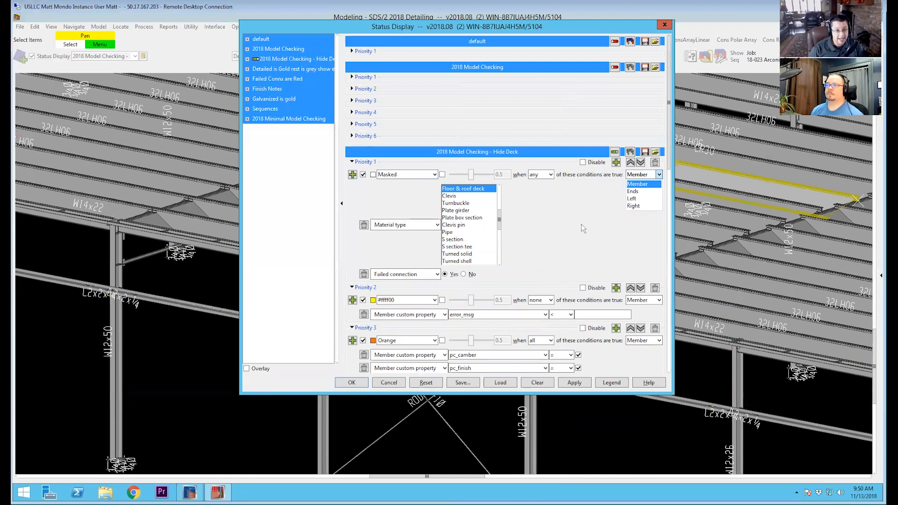
left_click(537, 242)
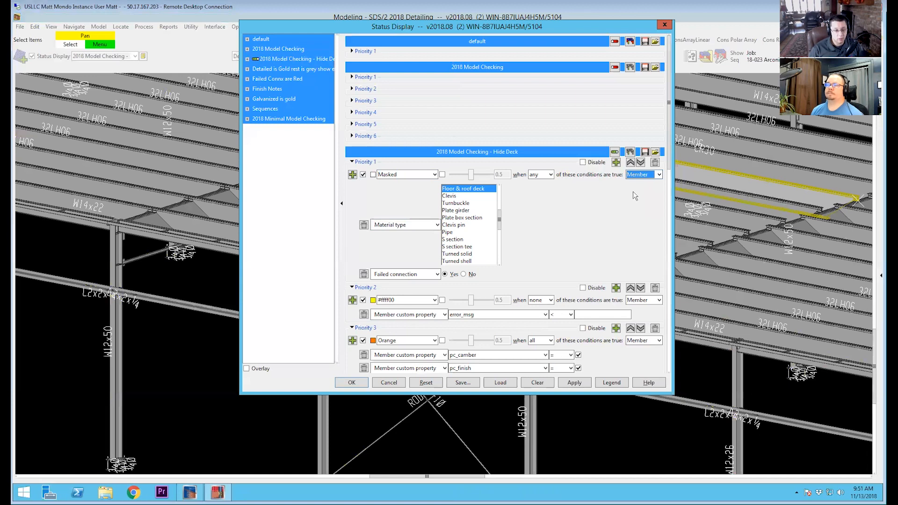
left_click(660, 175)
left_click(660, 174)
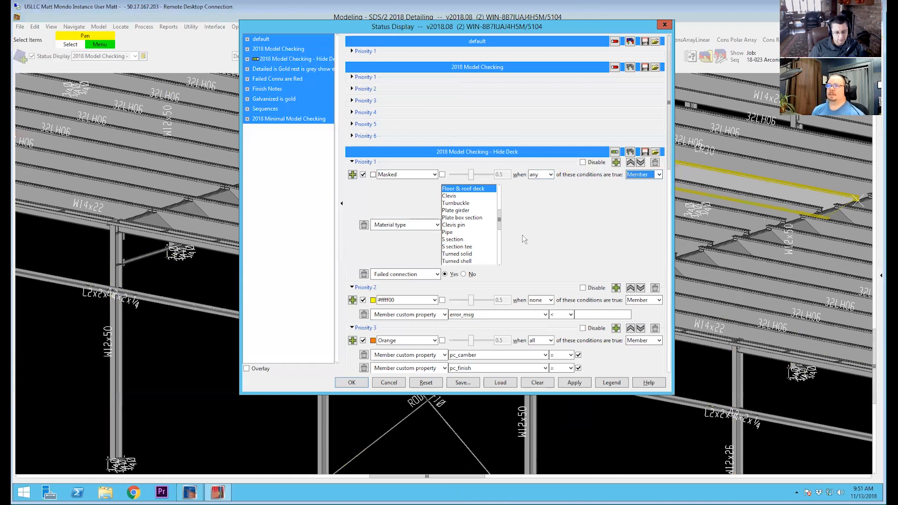
- Expand Priorities 4 to 6 of "2018 Model Checking - Hide Deck" and review their colours and custom property conditions
scroll(469, 263, "down", 5)
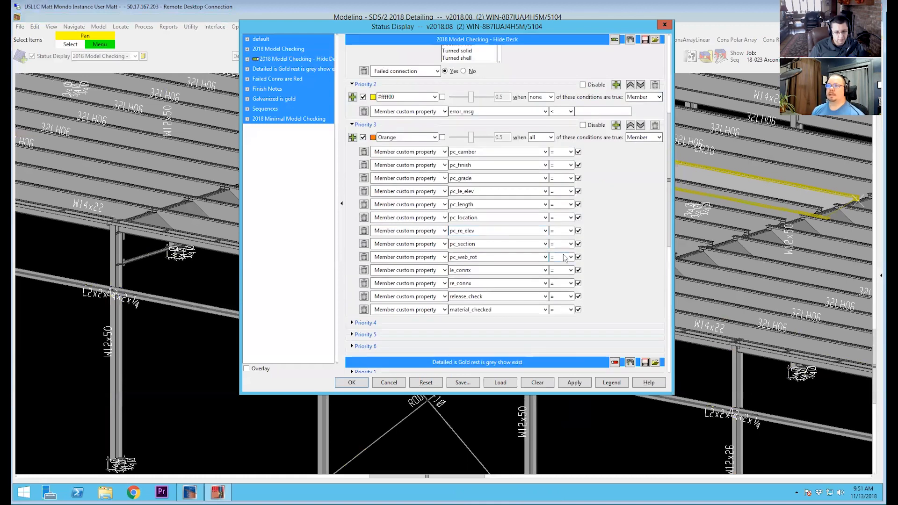
left_click(352, 323)
scroll(527, 166, "down", 3)
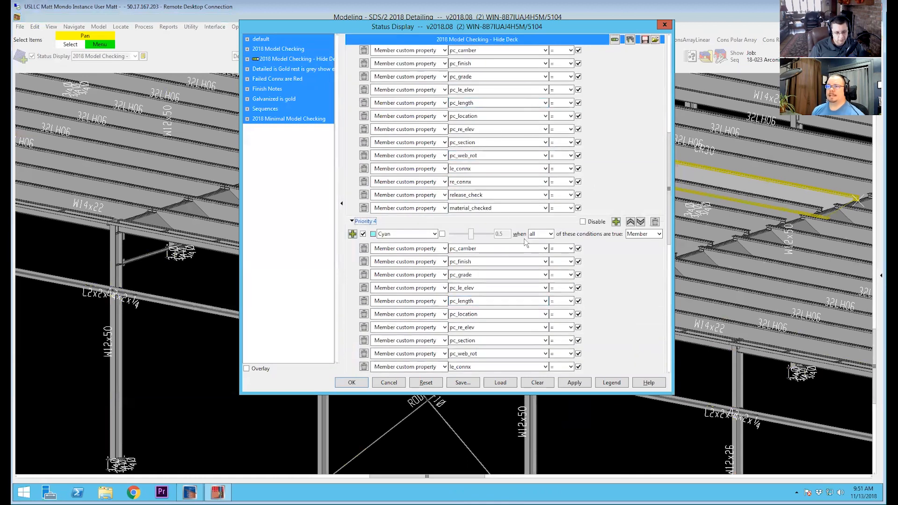
scroll(518, 174, "down", 3)
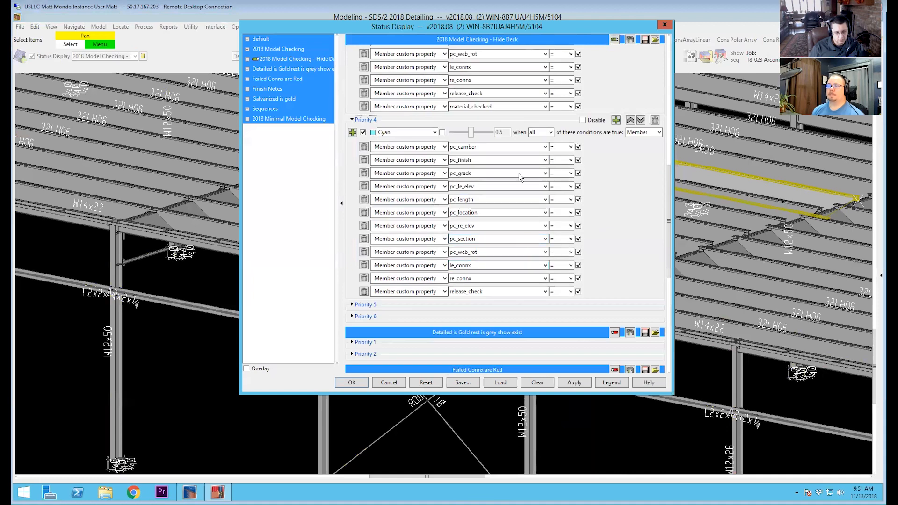
left_click(354, 305)
scroll(481, 275, "down", 5)
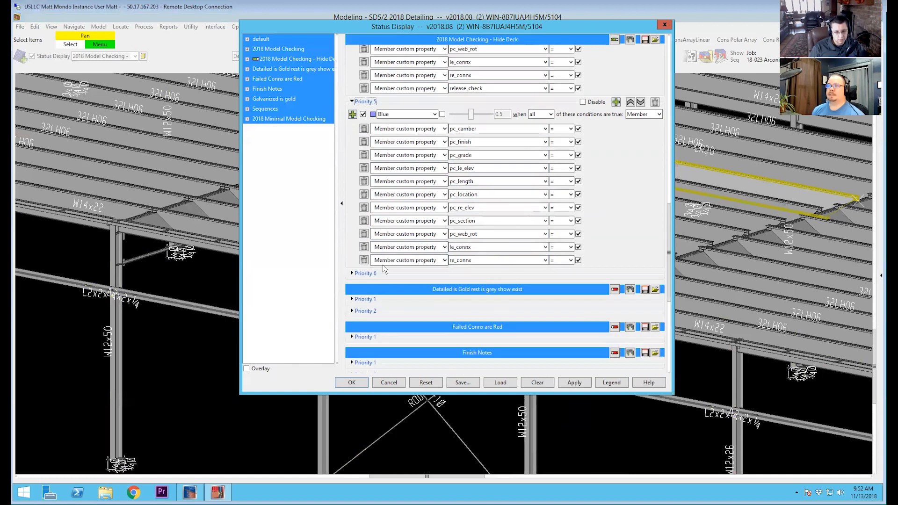
left_click(352, 273)
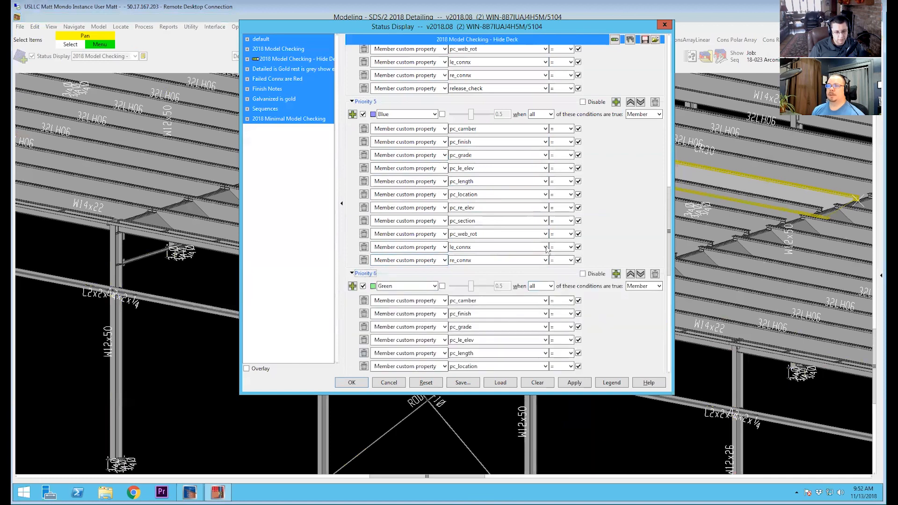
scroll(546, 212, "down", 5)
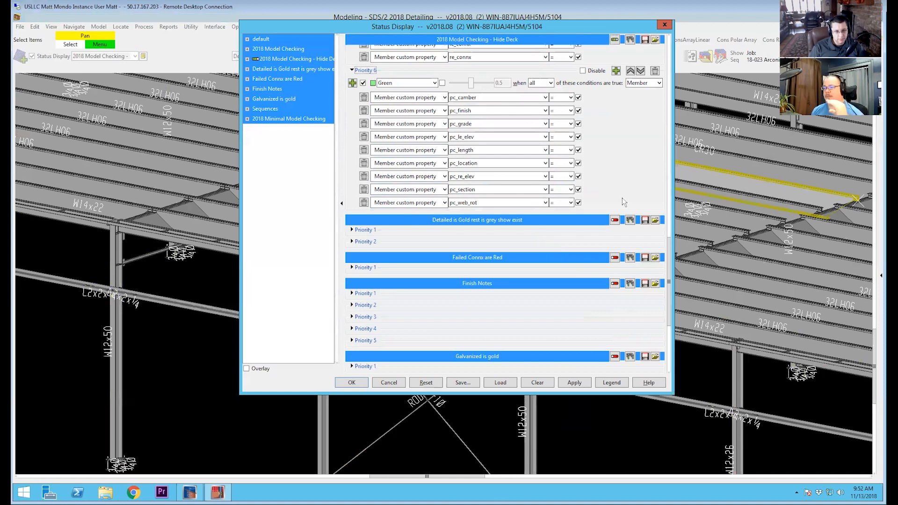
scroll(622, 202, "up", 8)
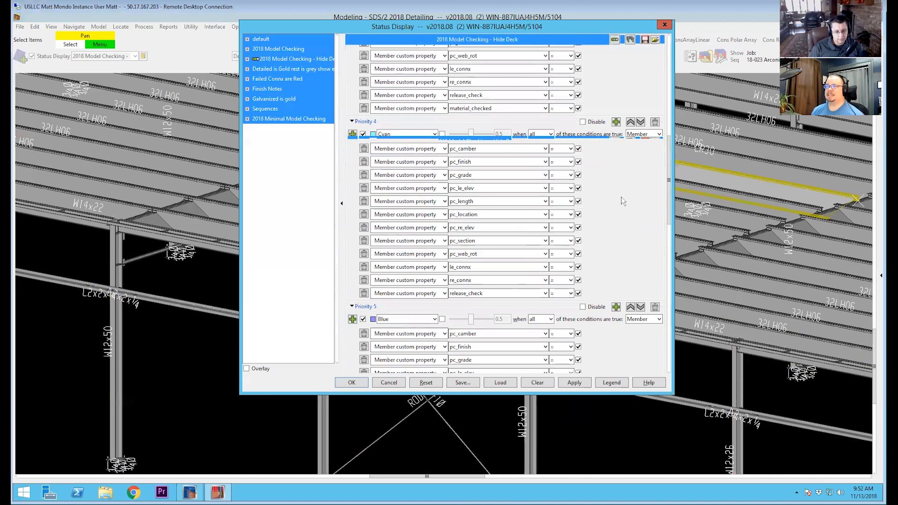
scroll(623, 201, "up", 6)
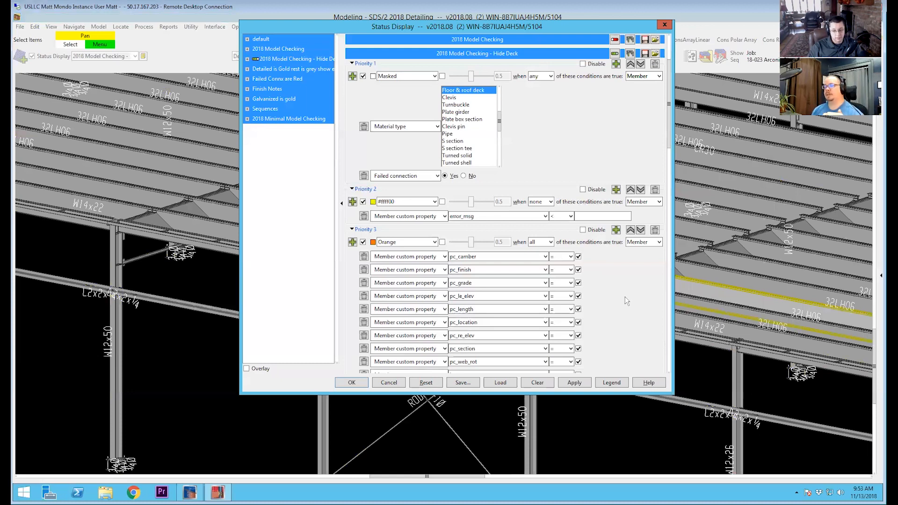
- Move the yellow error_msg priority above the Masked priority, and restore the original order
left_click(630, 190)
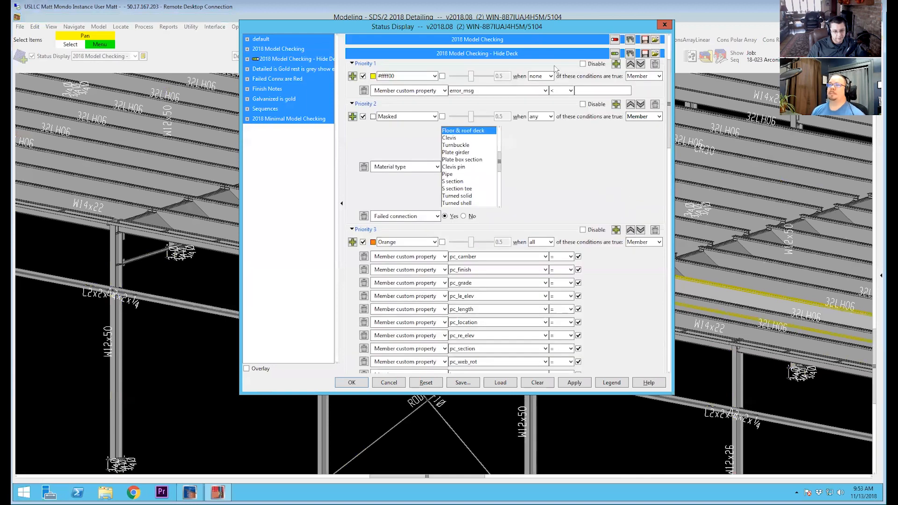
left_click(641, 64)
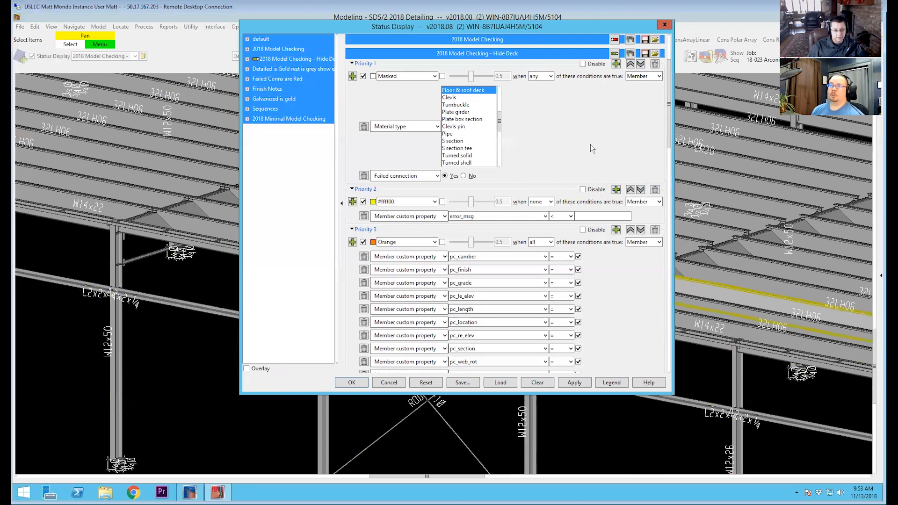
- Disable Priority 1 of "2018 Model Checking - Hide Deck", accept the settings and inspect the roof deck in the model
left_click(583, 65)
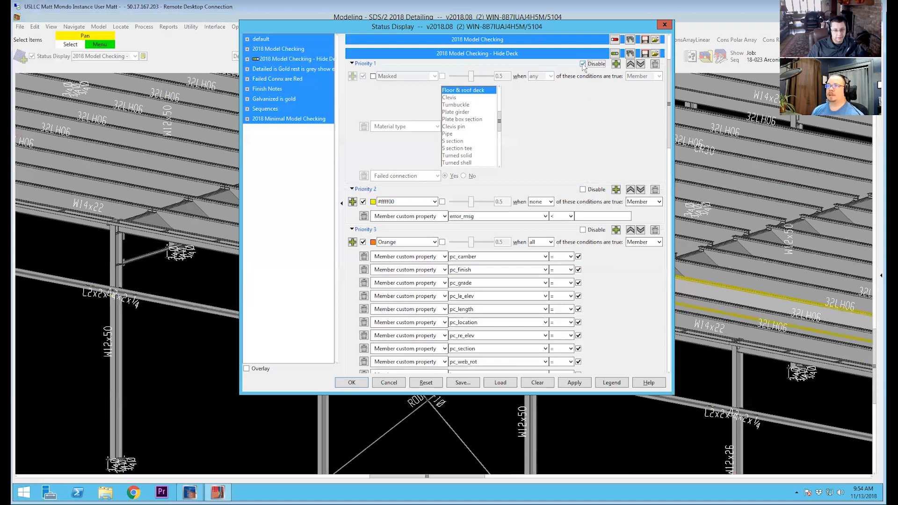
left_click(352, 383)
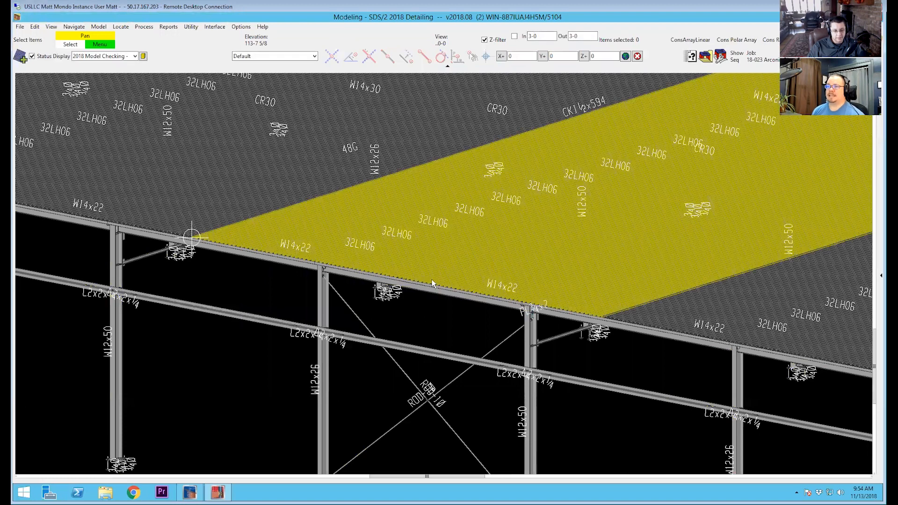
middle_click_drag(435, 176, 449, 270)
scroll(450, 270, "down", 1)
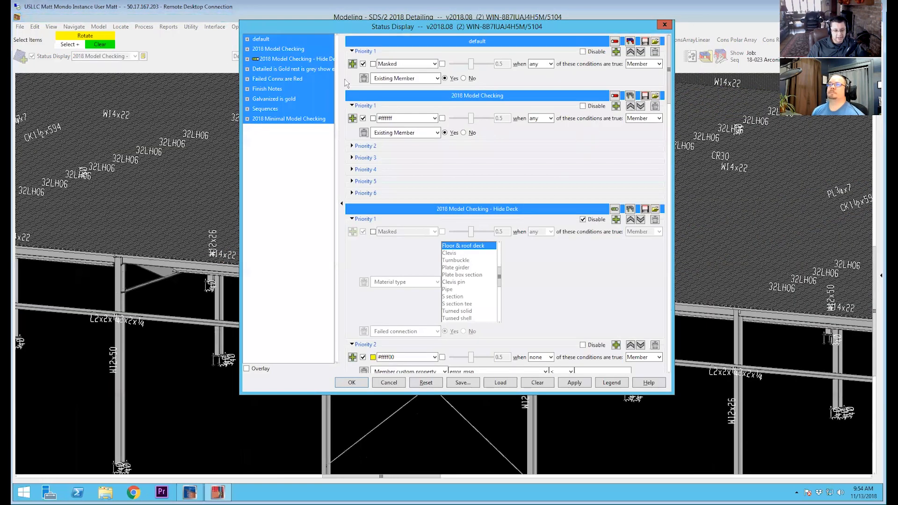
- Go to "2018 Model Checking - Hide Deck" in the status display settings and re-enable its Priority 1
left_click(296, 59)
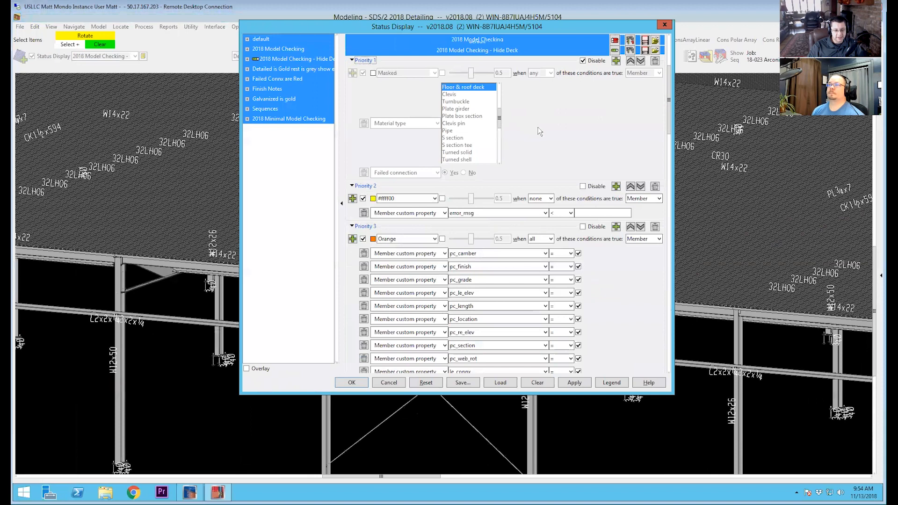
left_click(583, 60)
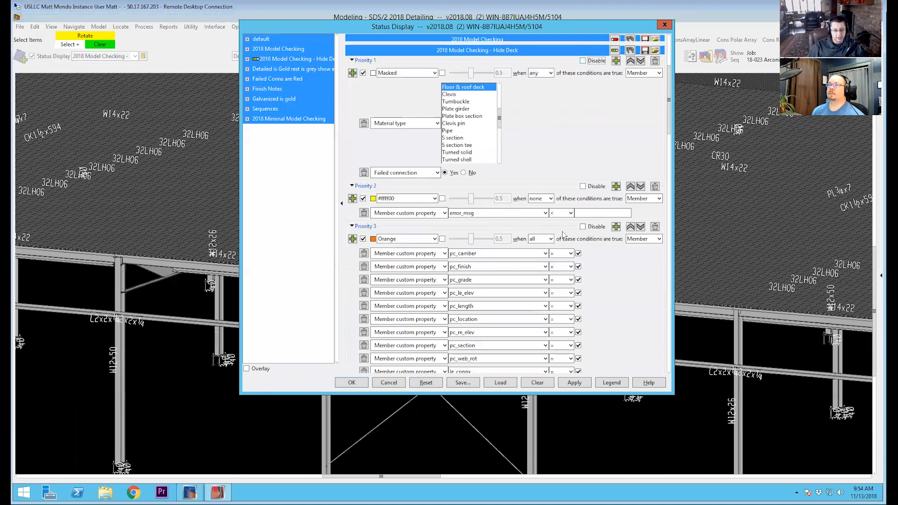
- Insert a duplicate of the orange Priority 3 directly below it and compare the conditions of the two priorities
scroll(559, 231, "down", 3)
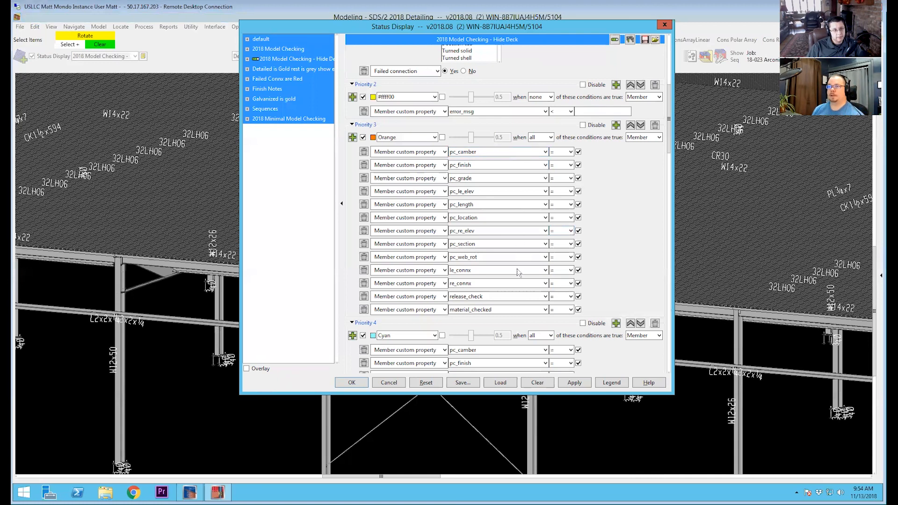
left_click(617, 126)
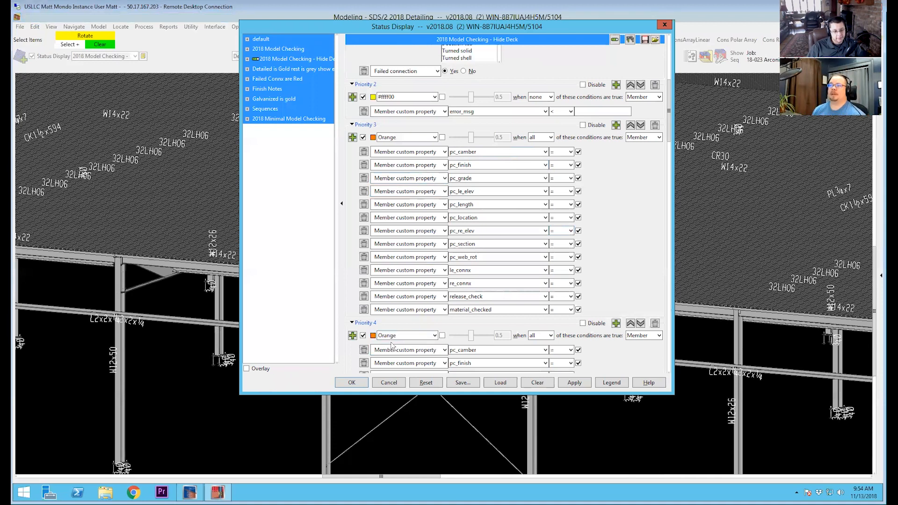
scroll(506, 294, "down", 5)
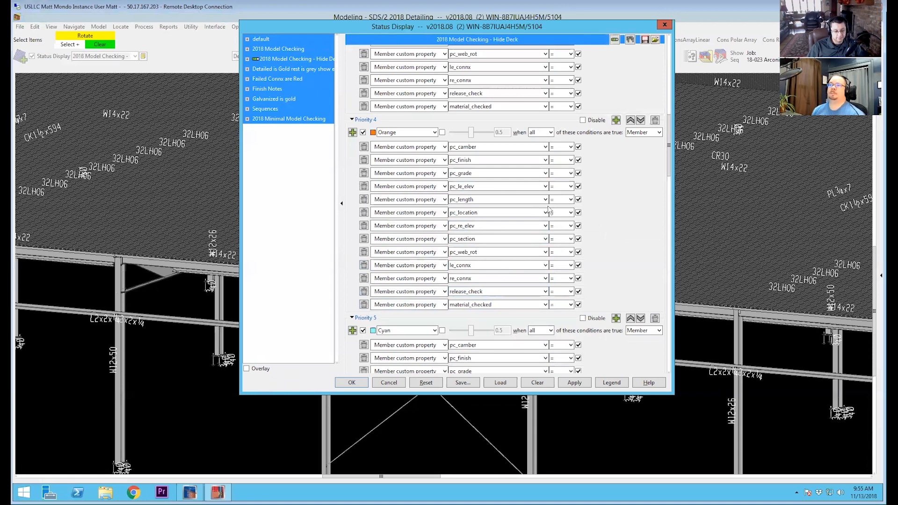
scroll(576, 206, "up", 10)
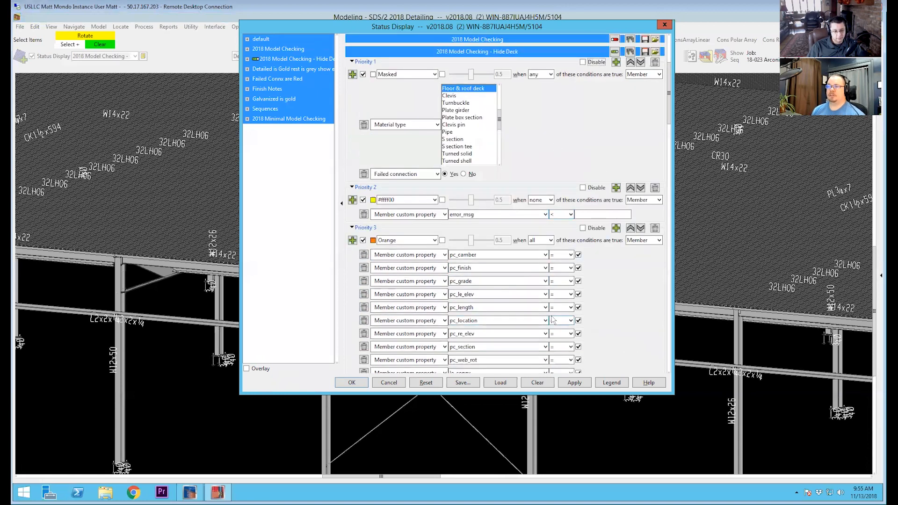
scroll(553, 319, "down", 3)
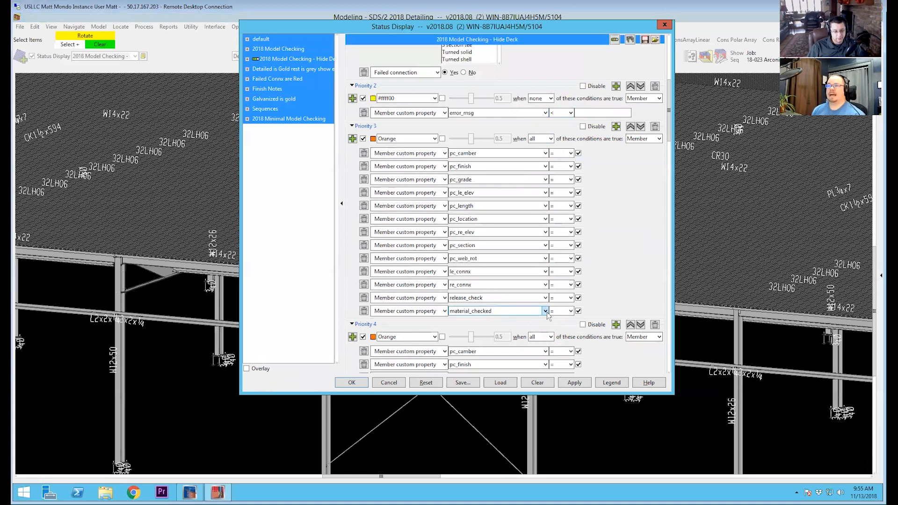
scroll(547, 316, "down", 3)
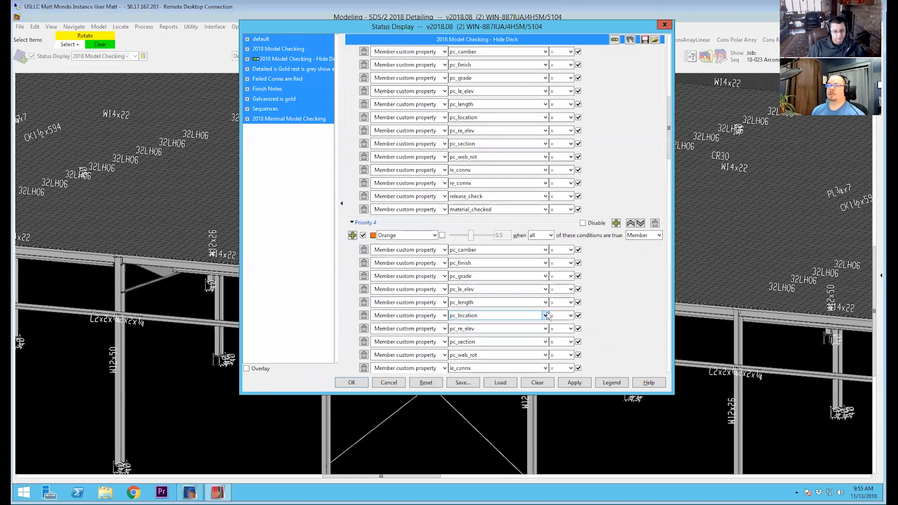
- Delete the duplicated orange Priority 4 and return to the first priorities of "2018 Model Checking - Hide Deck"
left_click(657, 224)
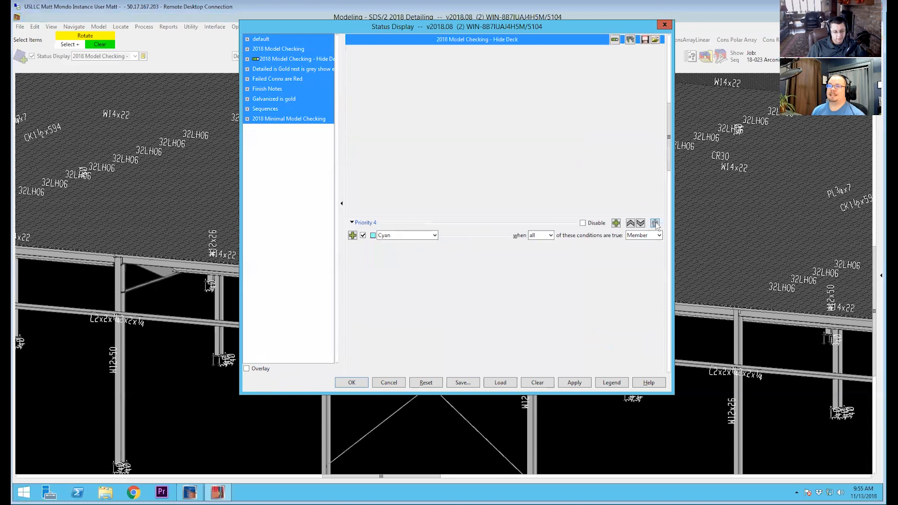
scroll(573, 308, "up", 2)
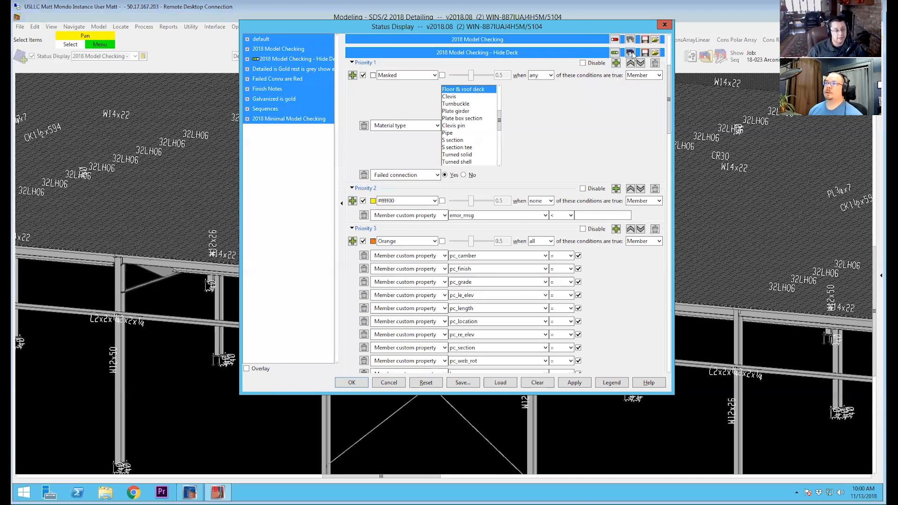
- Accept the status display settings and inspect the coloured joists, columns and bracing with the roof deck hidden
left_click(352, 382)
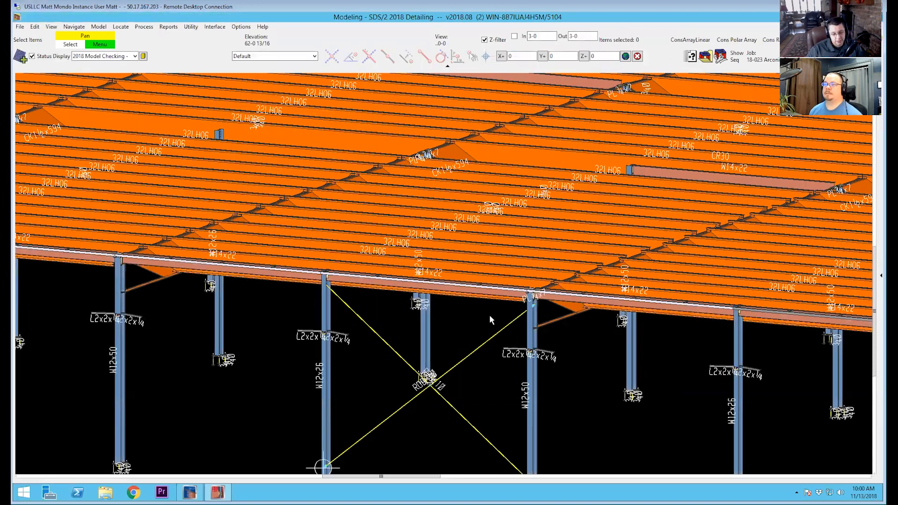
scroll(471, 277, "up", 3)
middle_click_drag(472, 195, 478, 288)
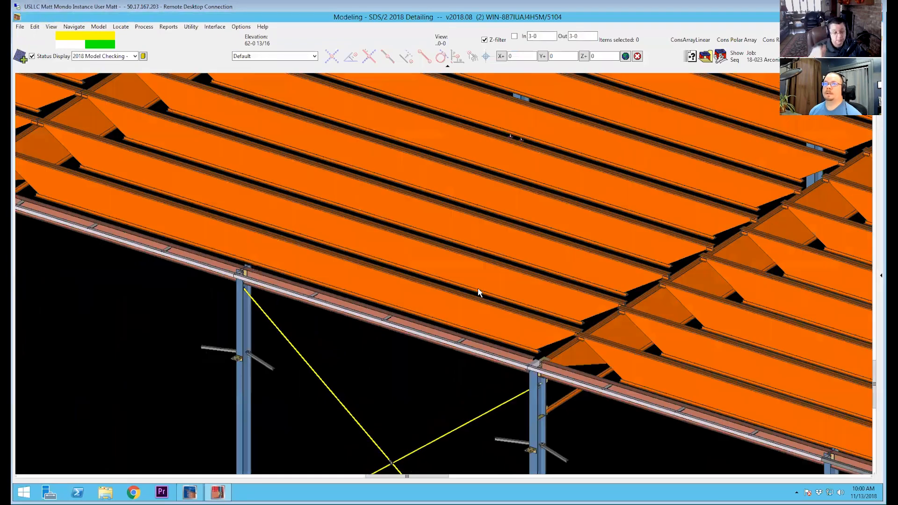
scroll(465, 289, "down", 3)
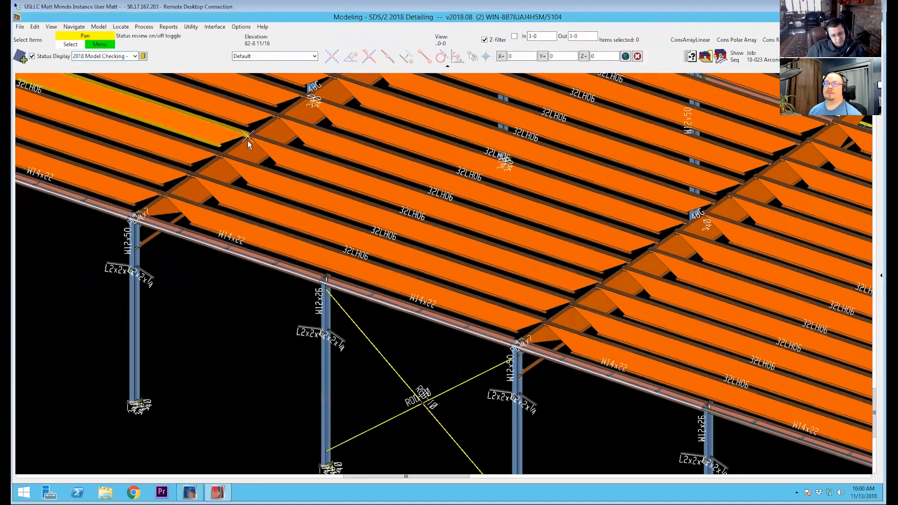
scroll(688, 322, "down", 1)
scroll(313, 268, "up", 7)
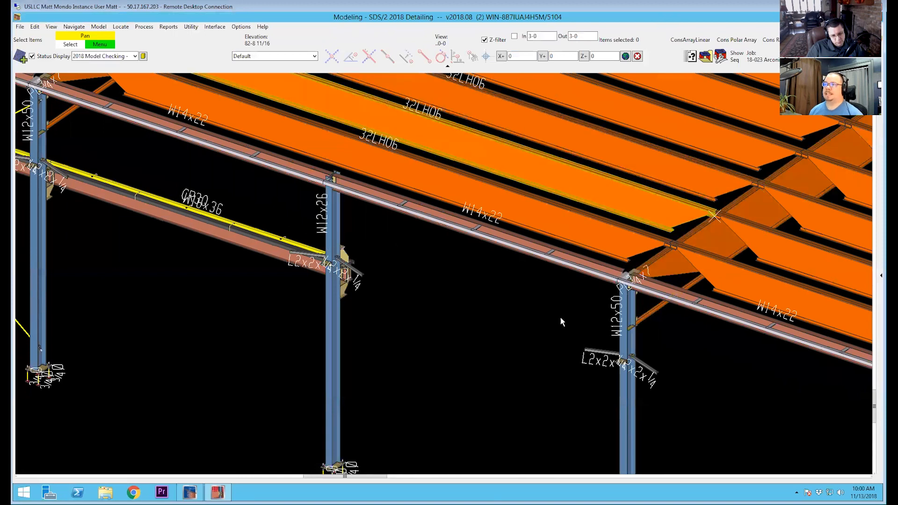
scroll(622, 337, "down", 3)
scroll(628, 336, "up", 3)
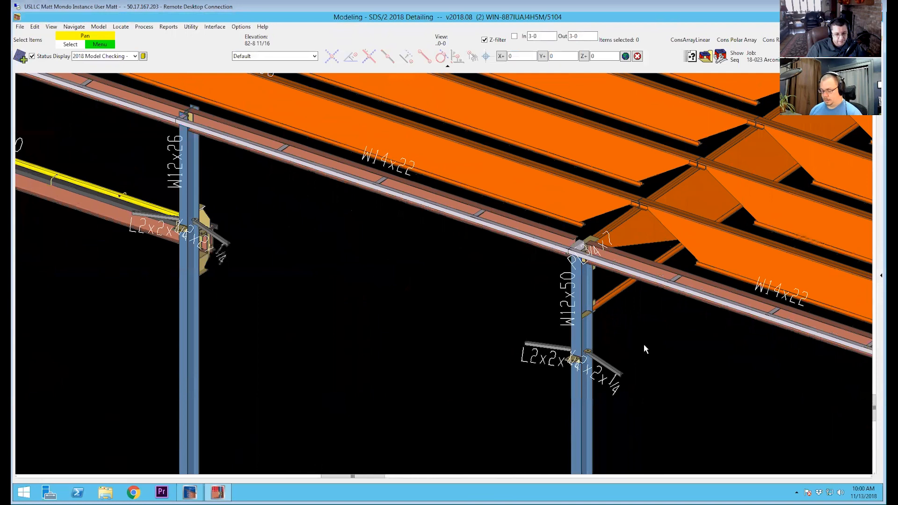
- Reopen the status display settings, switch "2018 Model Checking - Hide Deck" to a grey model display and close the settings
key("shift+s")
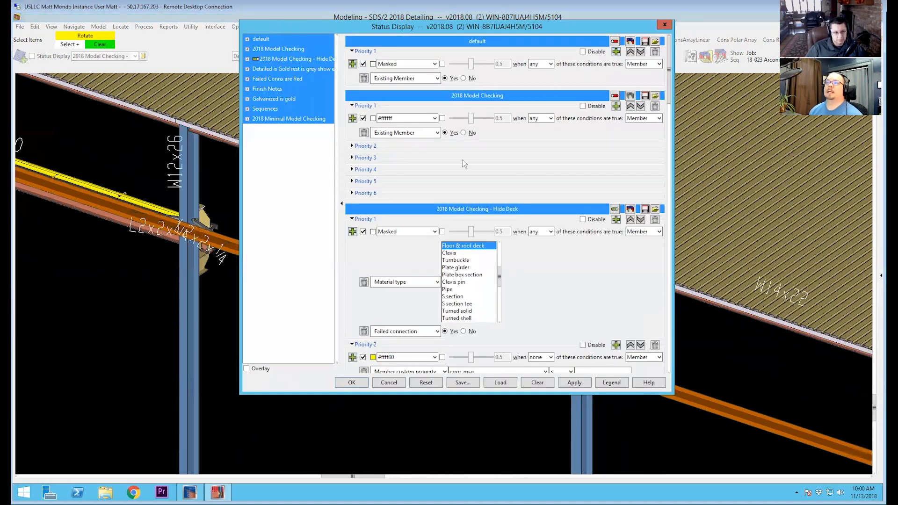
left_click(630, 209)
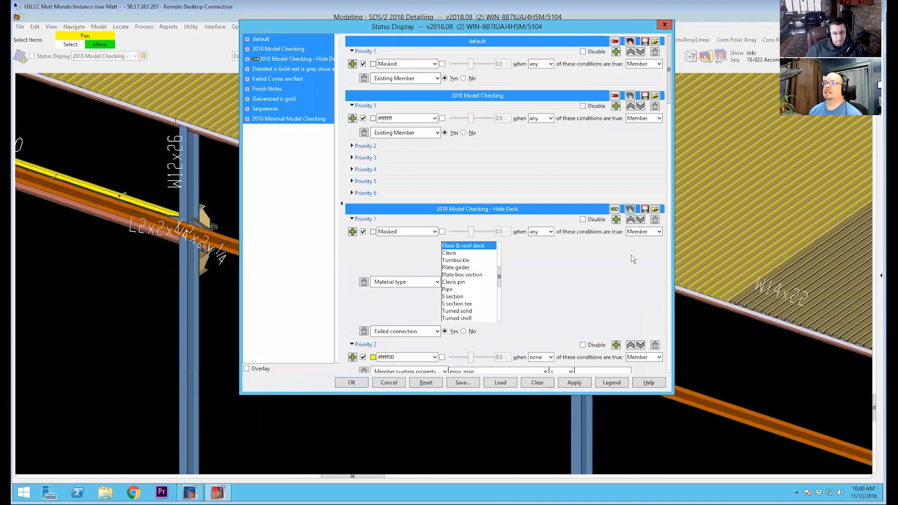
left_click(388, 383)
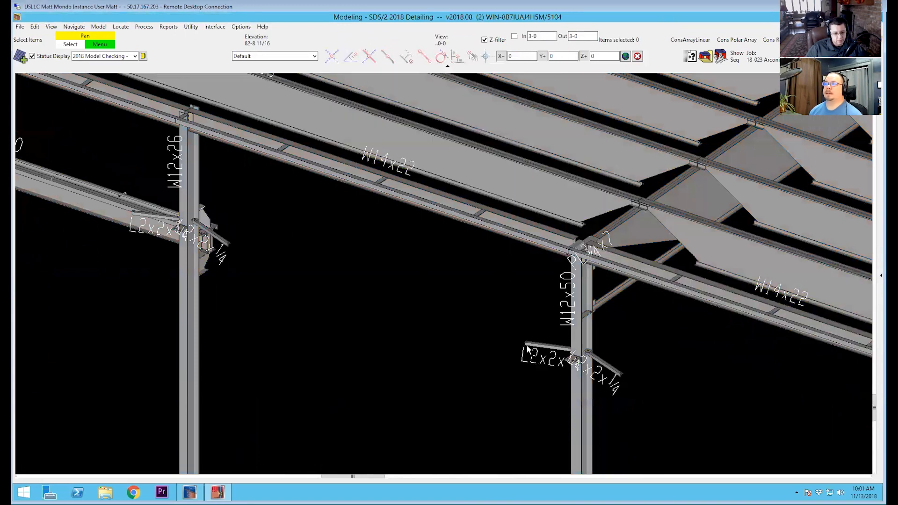
- Examine the joists, columns and rod bracing across the grey model with the roof deck hidden
scroll(528, 349, "down", 3)
scroll(527, 348, "down", 2)
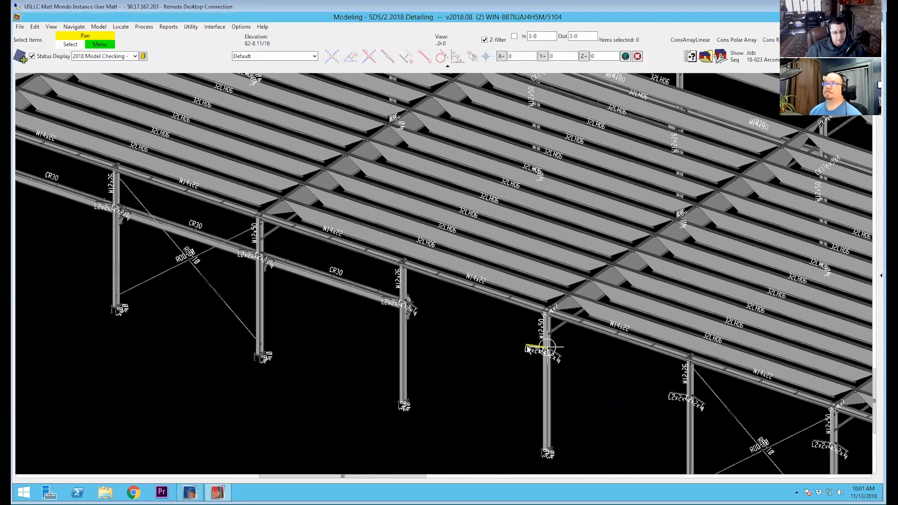
middle_click_drag(594, 363, 348, 349)
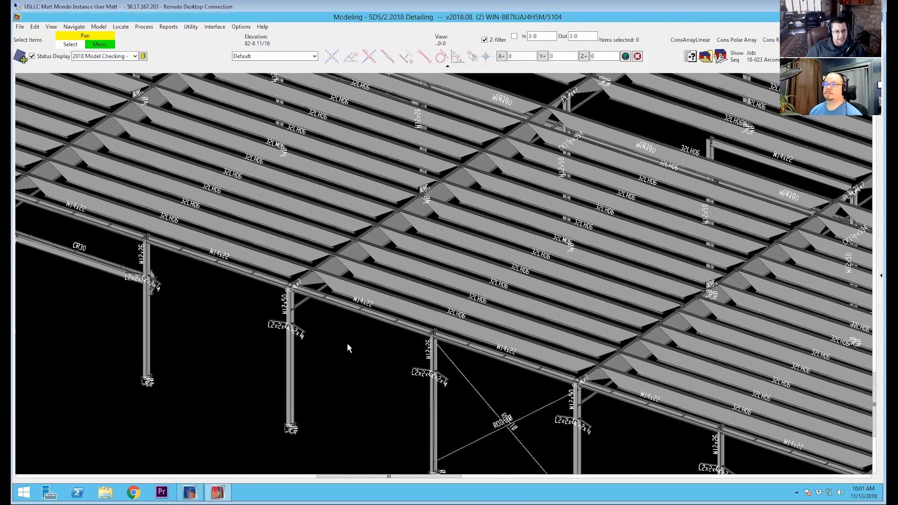
scroll(347, 348, "up", 1)
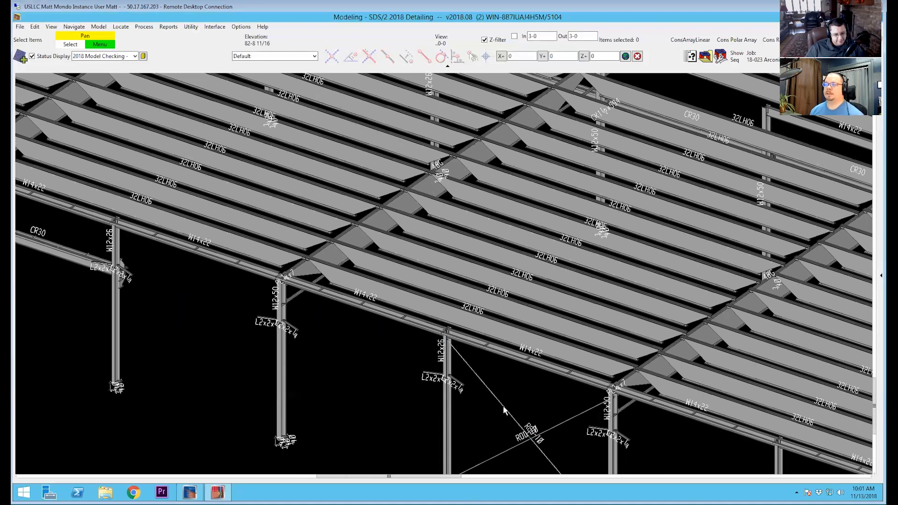
scroll(485, 433, "down", 5)
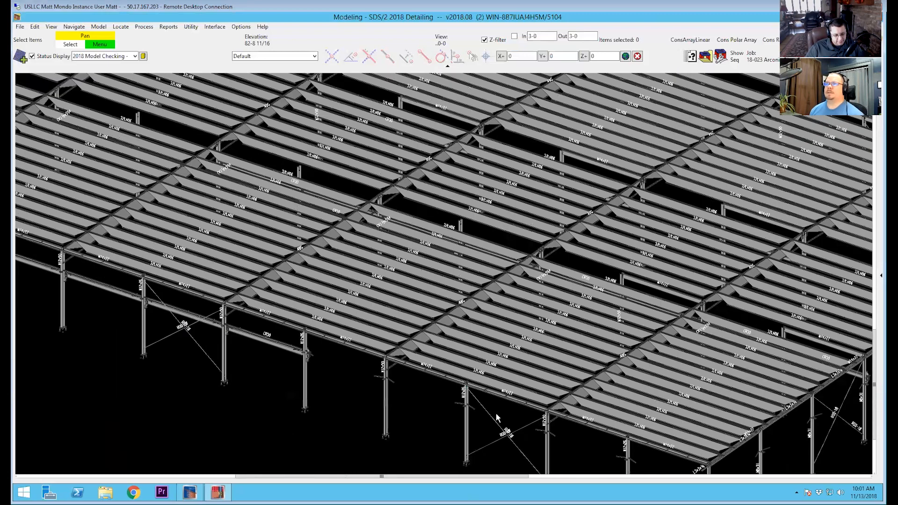
scroll(494, 406, "down", 2)
middle_click_drag(439, 275, 494, 285)
scroll(494, 285, "down", 1)
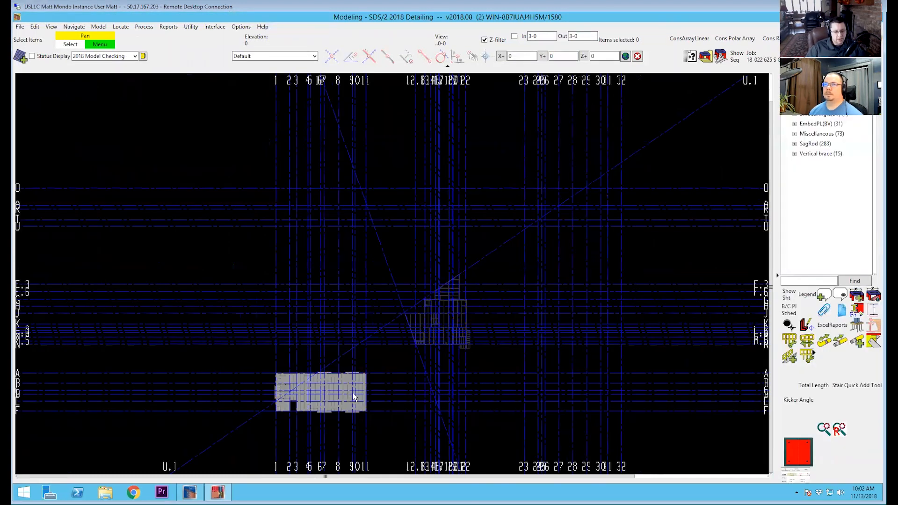
- Bring both building areas of the 18-022 job into a 3D view and switch the status display to Sequences
scroll(353, 391, "up", 3)
middle_click_drag(321, 323, 323, 315, "shift")
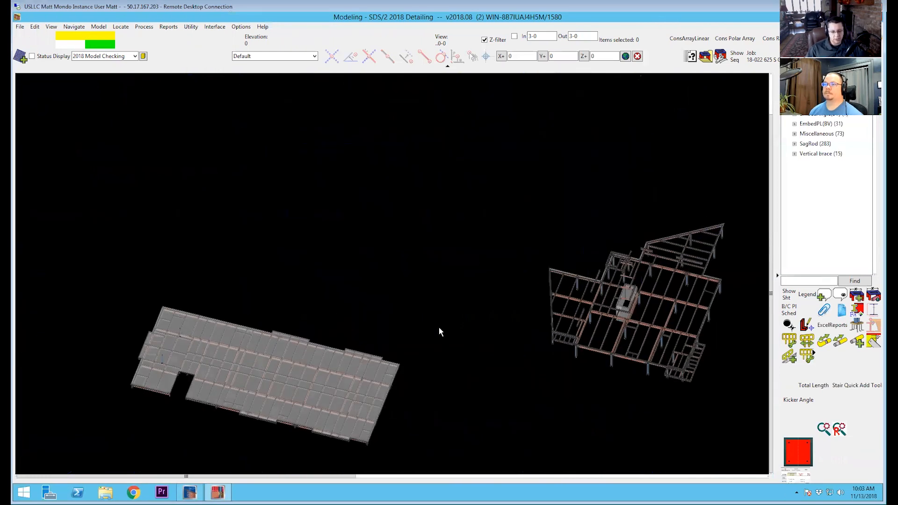
middle_click_drag(369, 396, 372, 371, "shift")
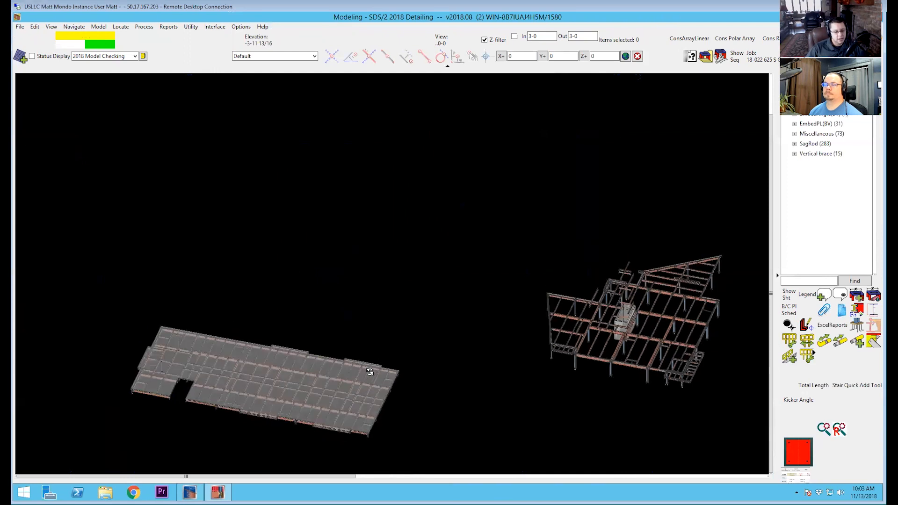
left_click(136, 56)
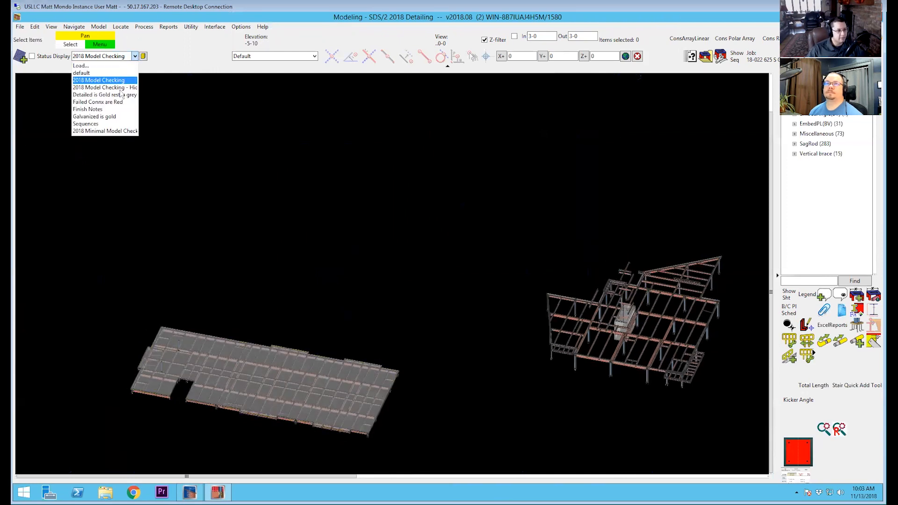
left_click(99, 130)
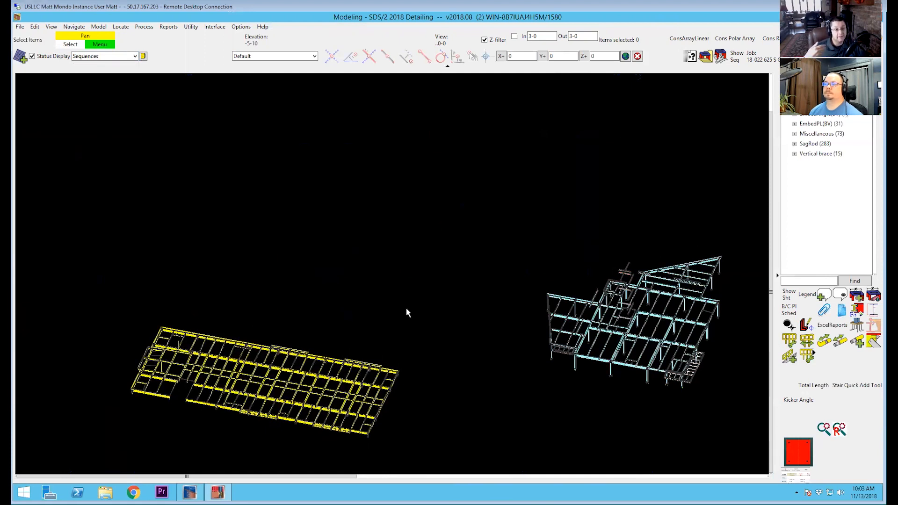
scroll(406, 308, "down", 2)
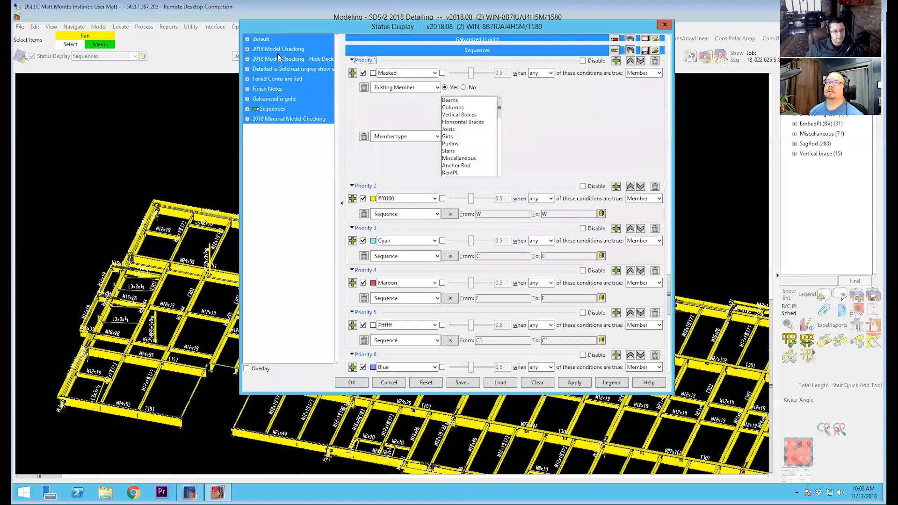
- Show only the default configuration in the status display settings and delete its masked Priority 1
left_click(264, 40)
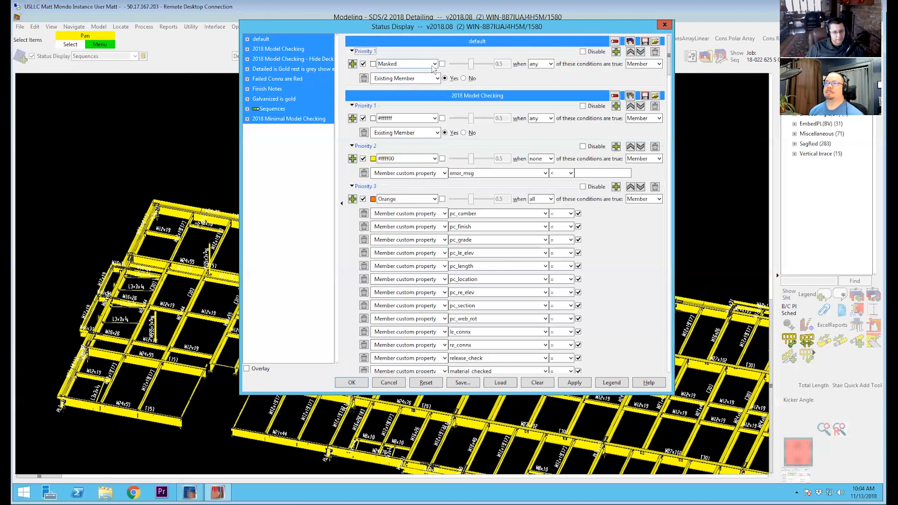
left_click(261, 40)
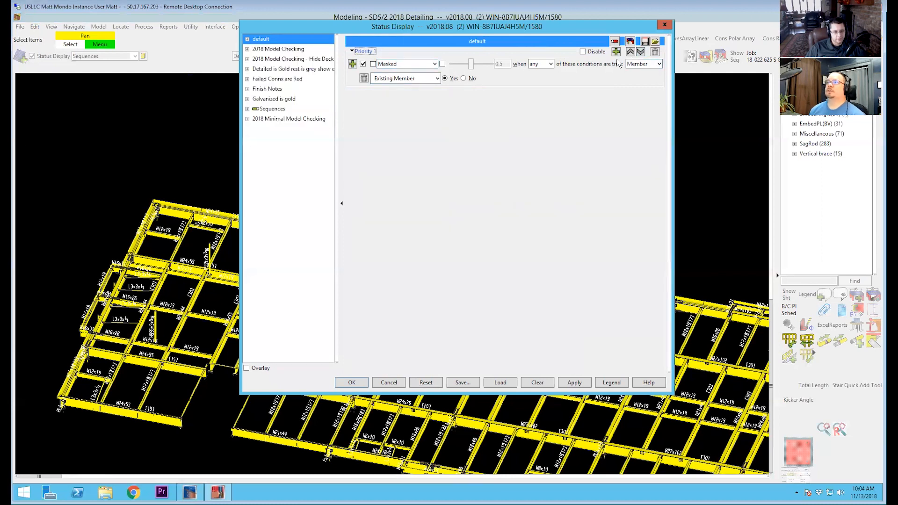
left_click(654, 54)
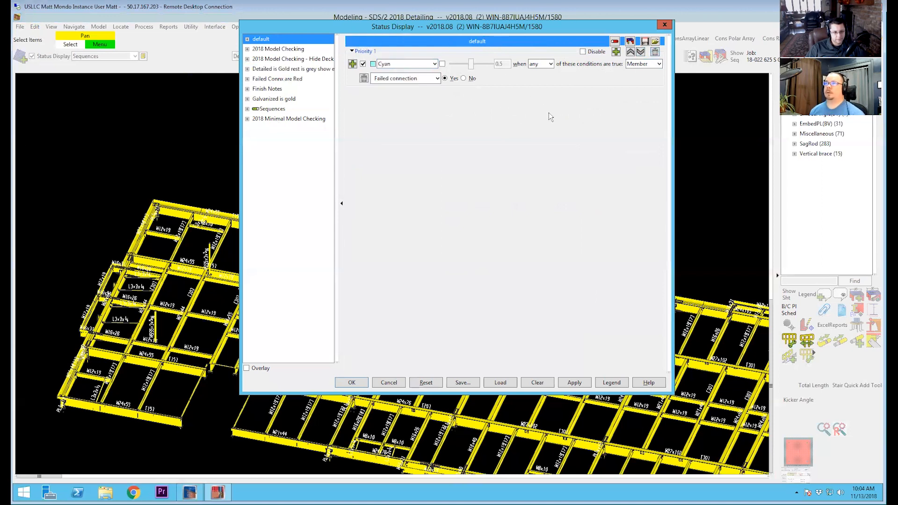
- Colour Priority 1 of the default configuration Blue and set its condition to sequence W
left_click(435, 65)
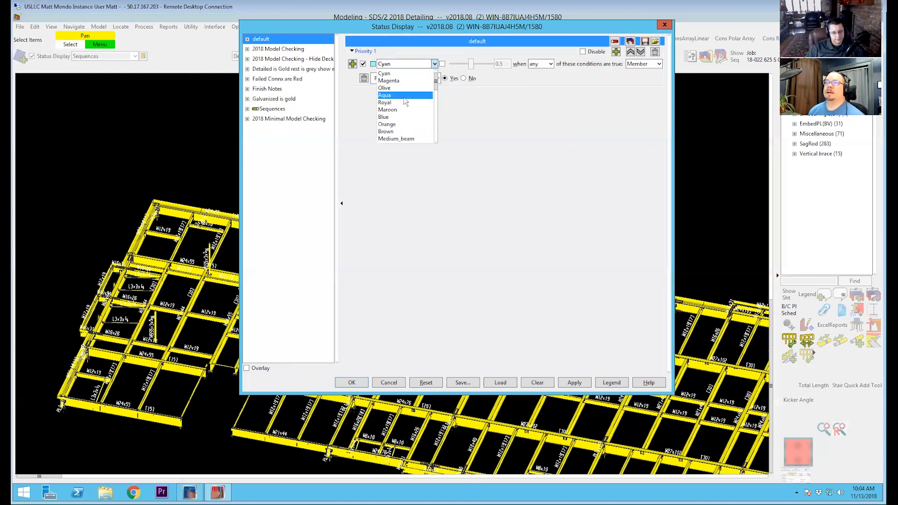
left_click(395, 117)
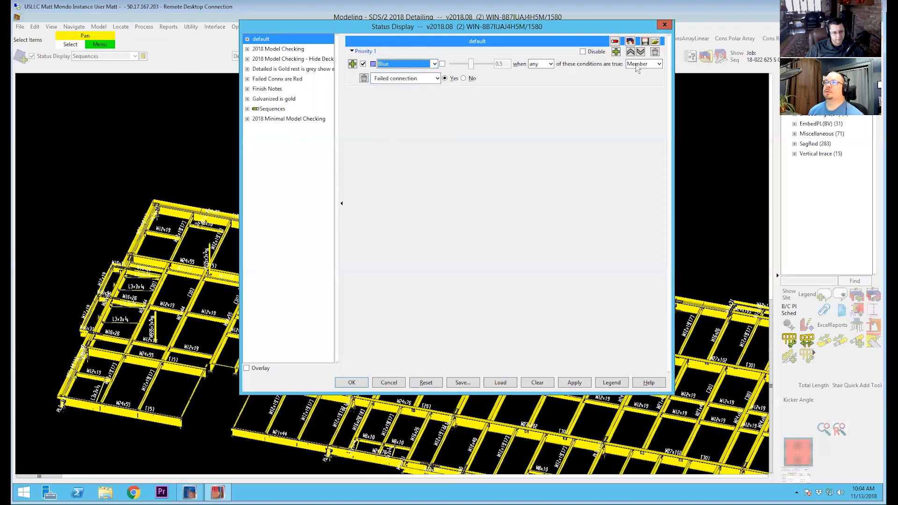
left_click(438, 78)
mouse_move(425, 92)
left_click(490, 97)
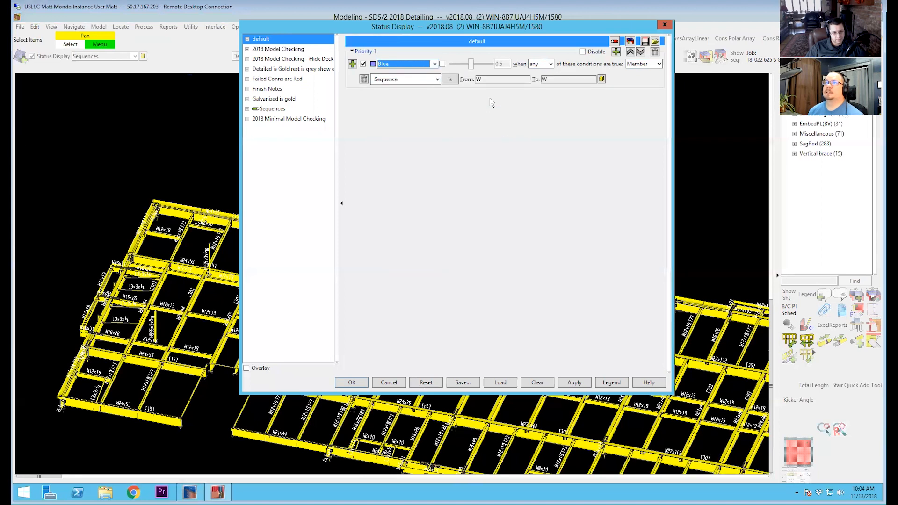
left_click(602, 79)
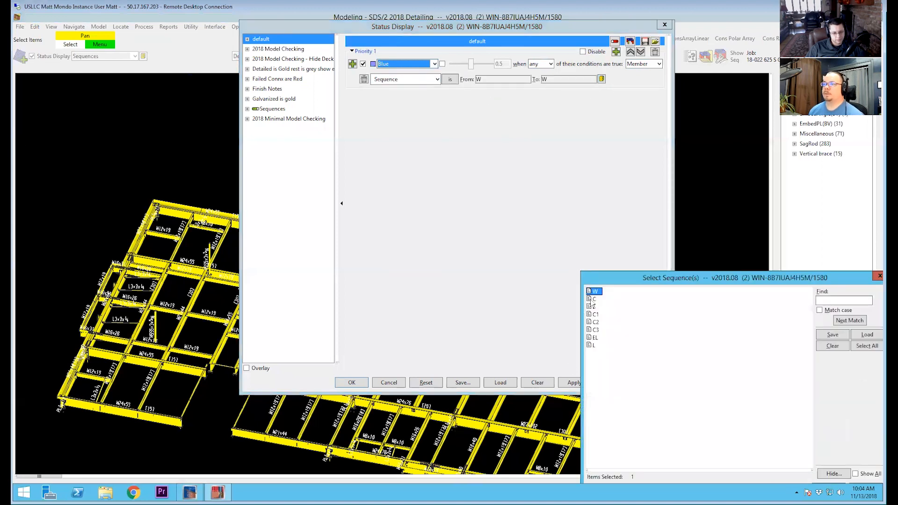
double_click(593, 290)
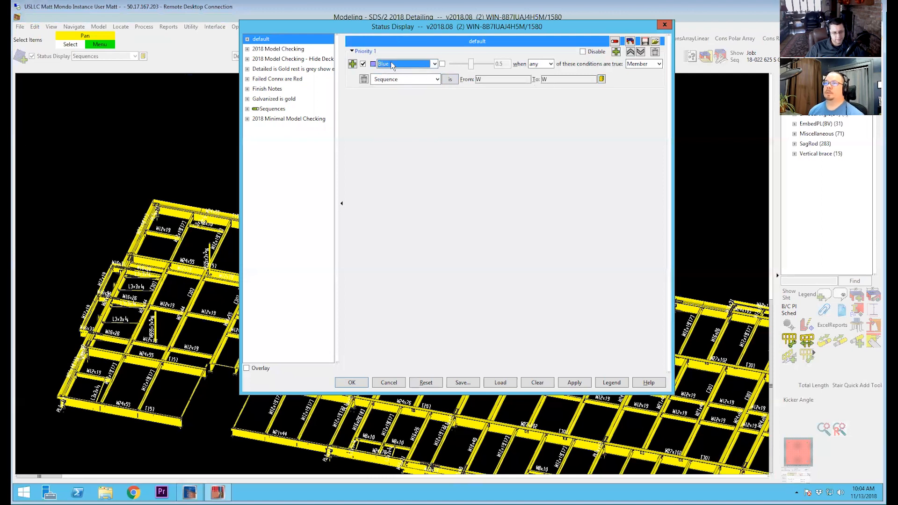
- Add a second priority to the default configuration, coloured Orange, with its condition set to sequence C
left_click(616, 52)
left_click(434, 106)
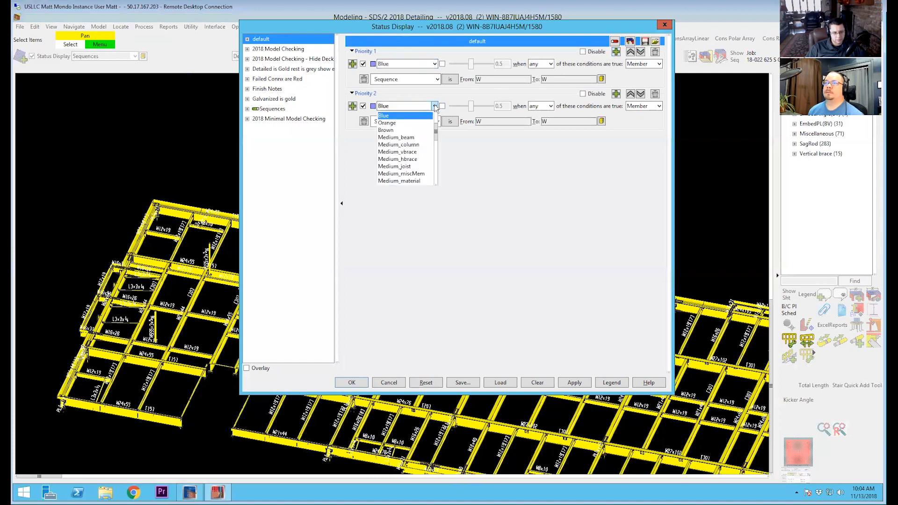
left_click(427, 125)
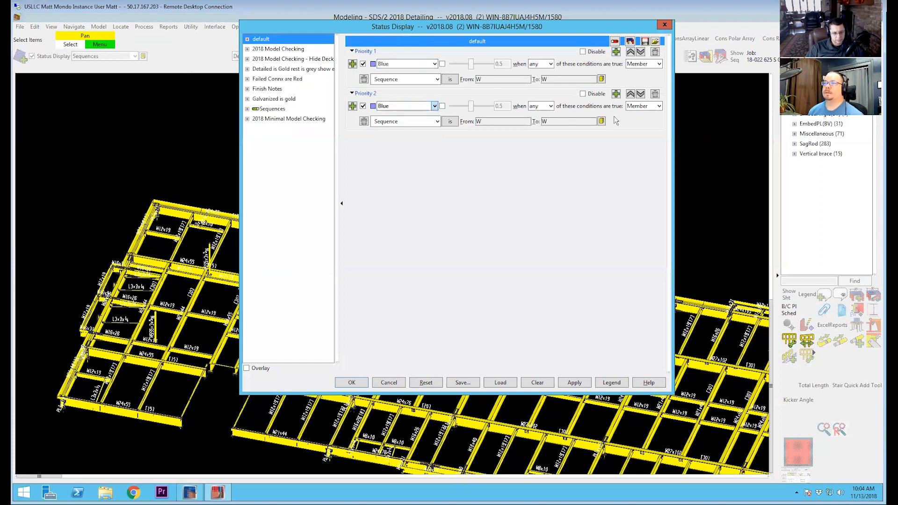
left_click(602, 121)
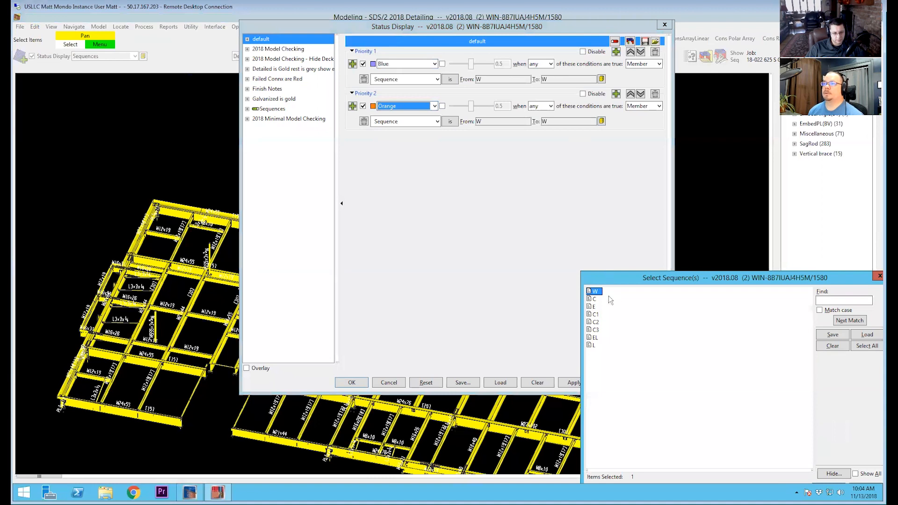
double_click(594, 299)
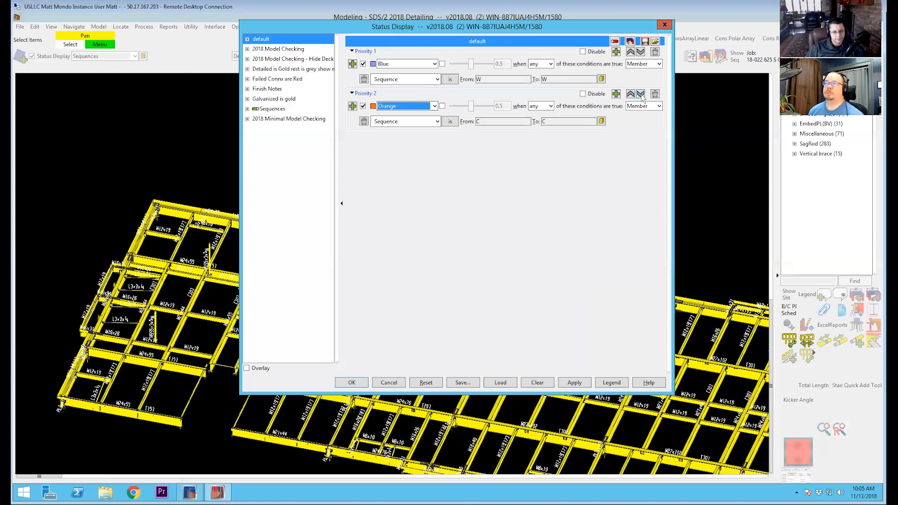
- Add a third priority below the orange one and set its sequence condition to C1 through C3
left_click(616, 94)
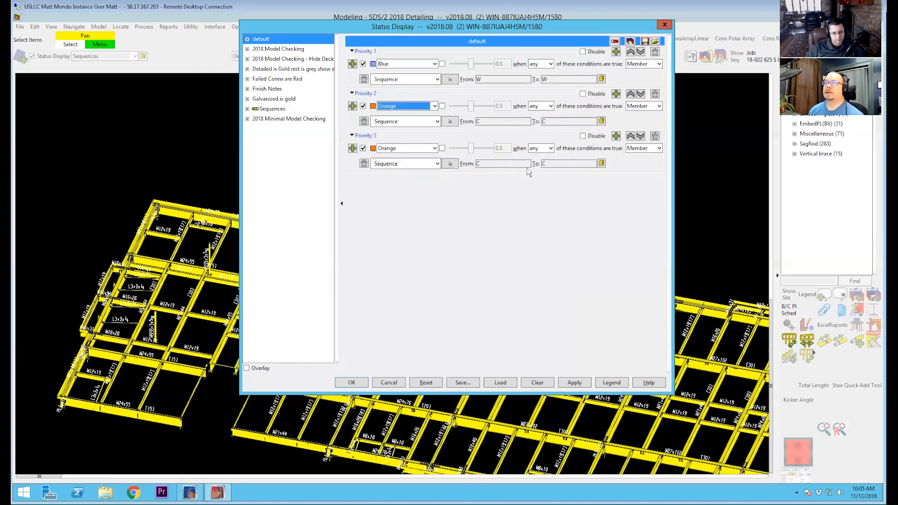
left_click(601, 164)
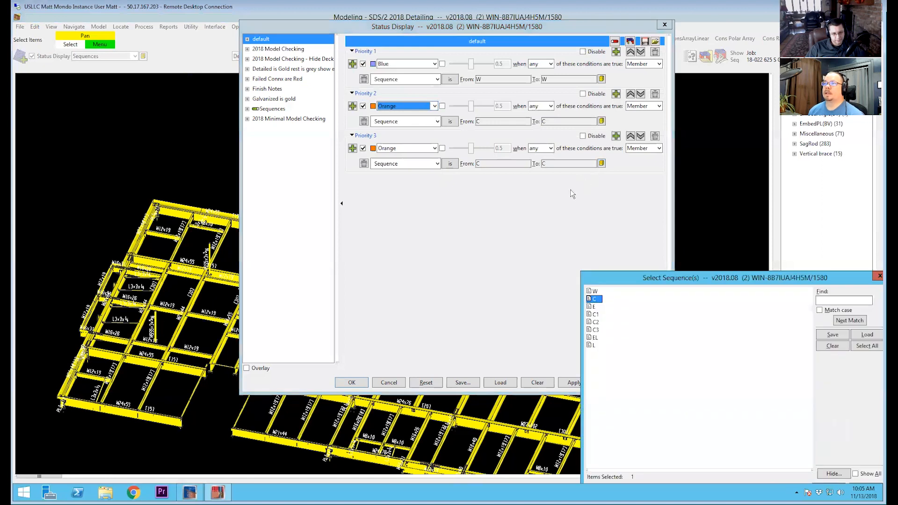
left_click(596, 315)
left_click(596, 330, "shift")
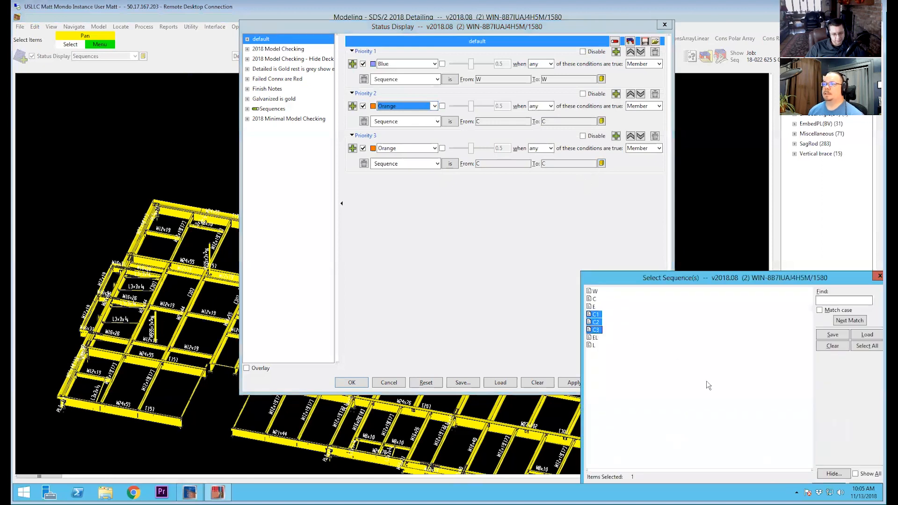
left_click_drag(744, 278, 593, 203)
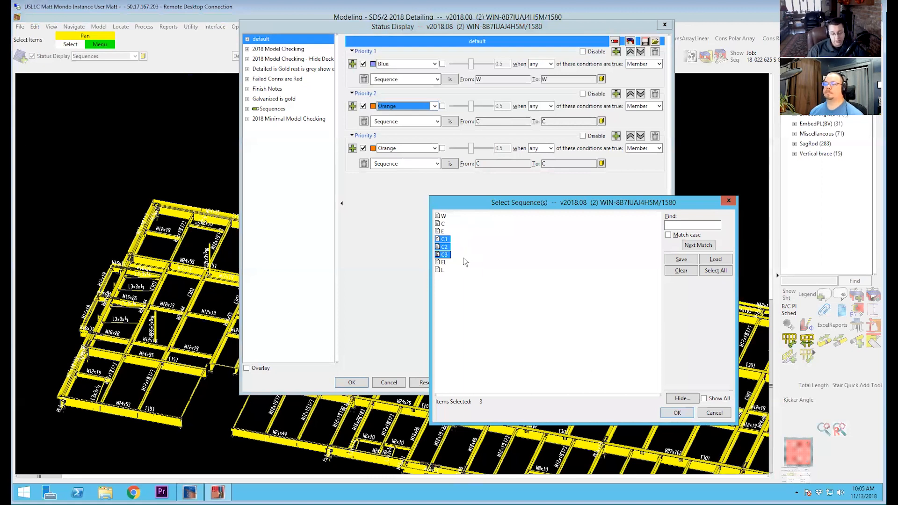
left_click(683, 414)
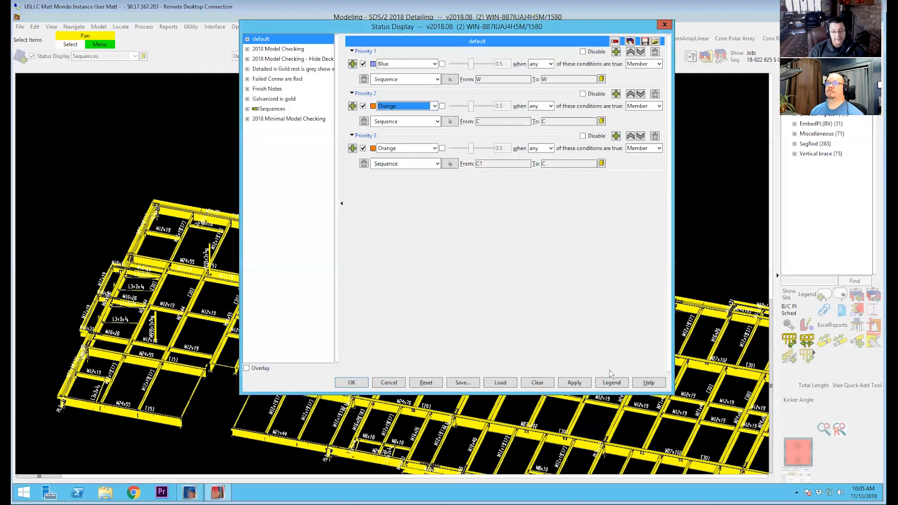
- Change the colour of Priority 3 in the default configuration to Cyan
left_click(435, 148)
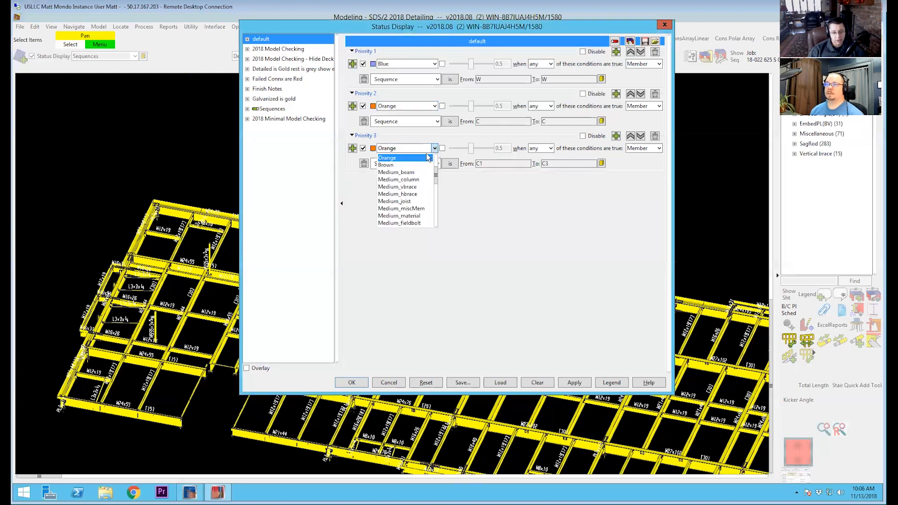
left_click(406, 166)
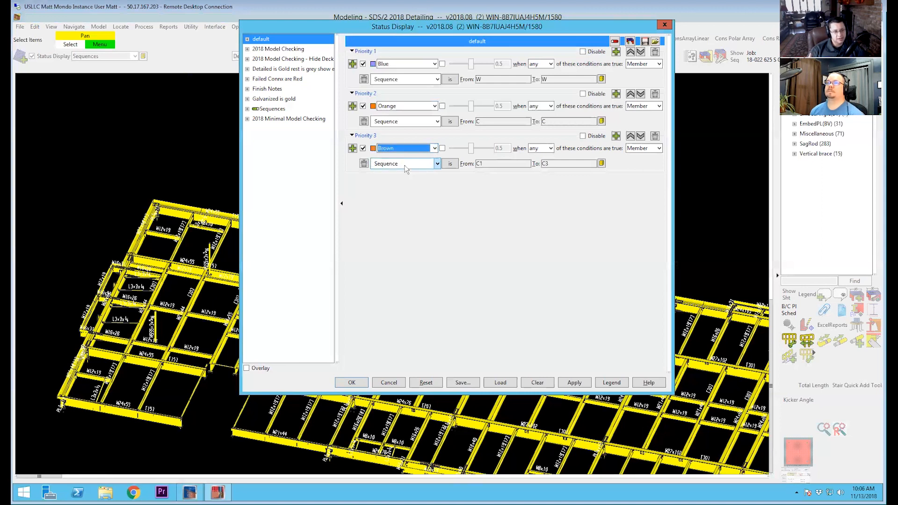
left_click(434, 149)
scroll(405, 195, "up", 3)
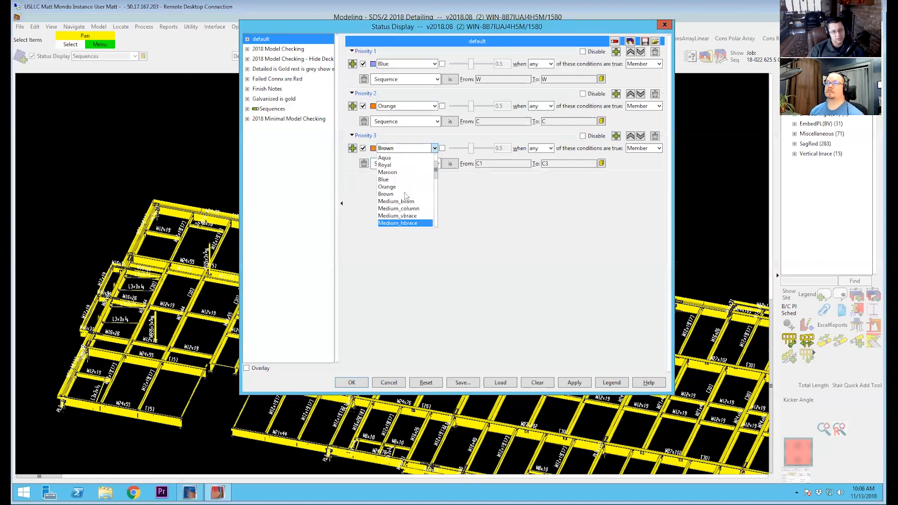
left_click(395, 166)
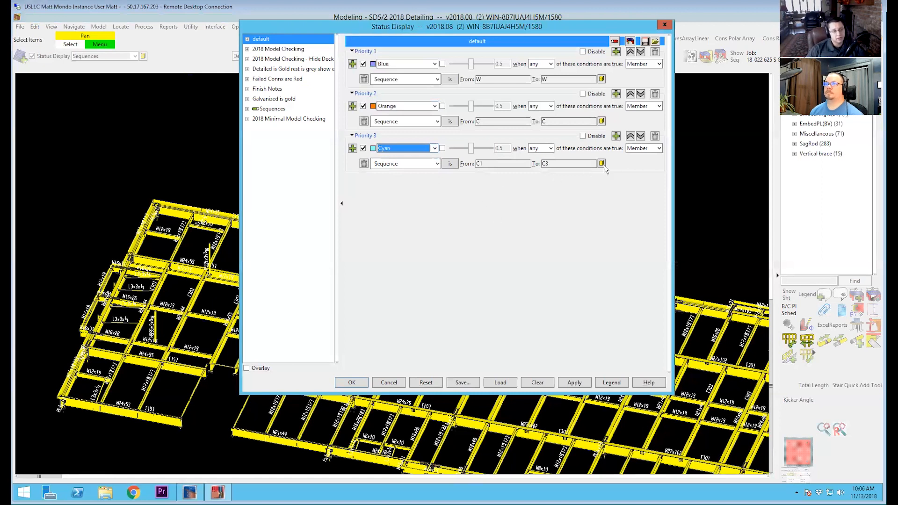
- Add a fourth priority to the default configuration, coloured Royal, with its condition set to sequence EL
left_click(616, 136)
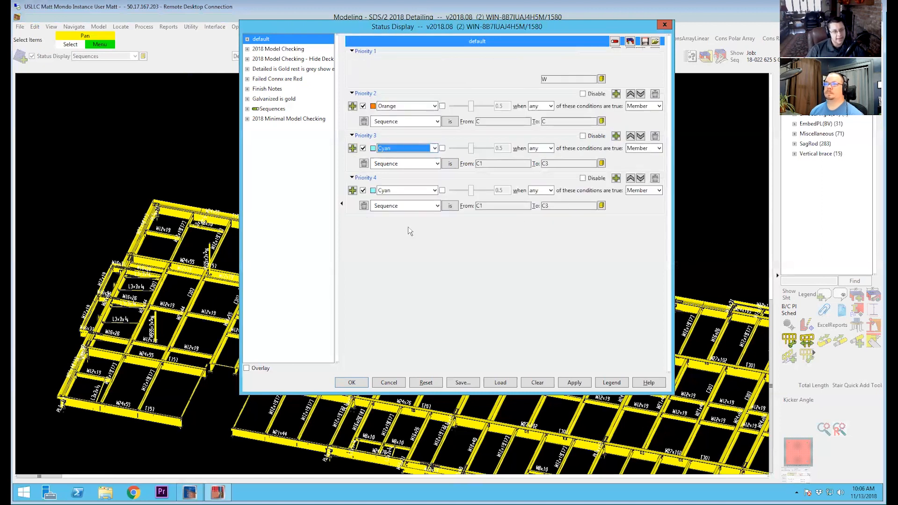
left_click(435, 191)
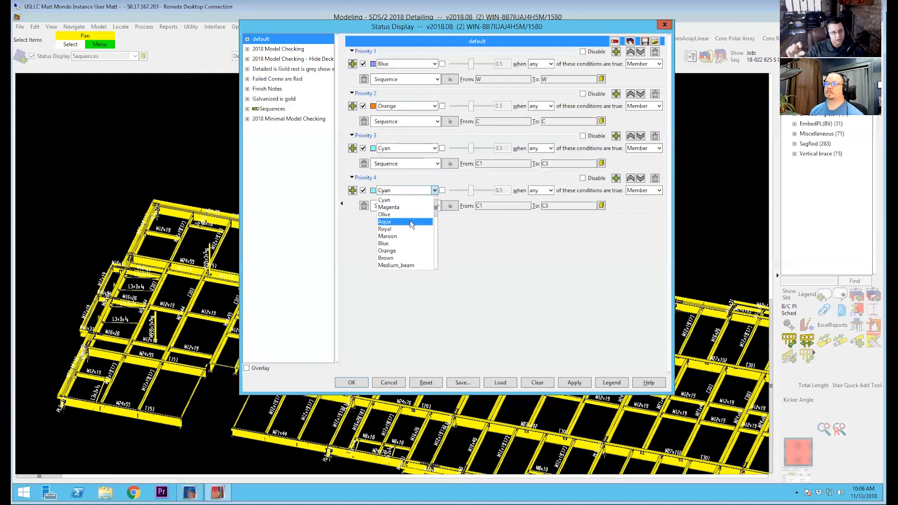
left_click(387, 229)
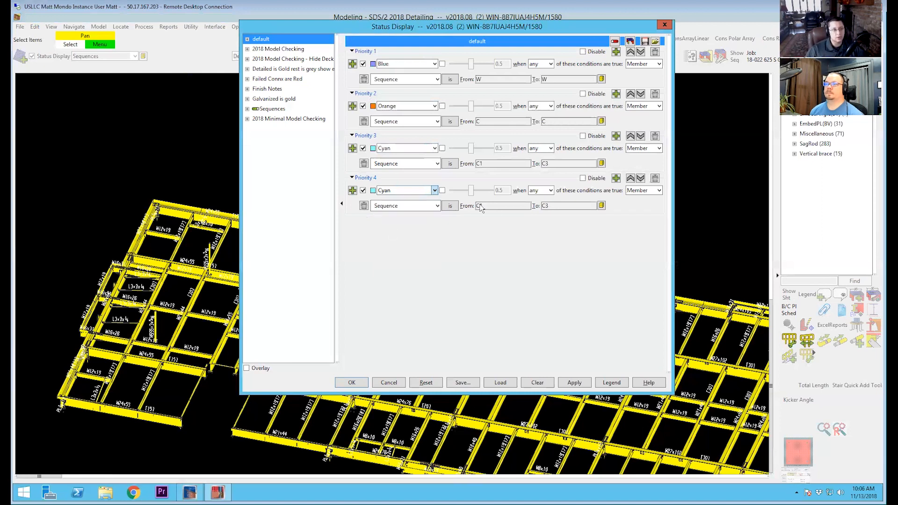
left_click(602, 206)
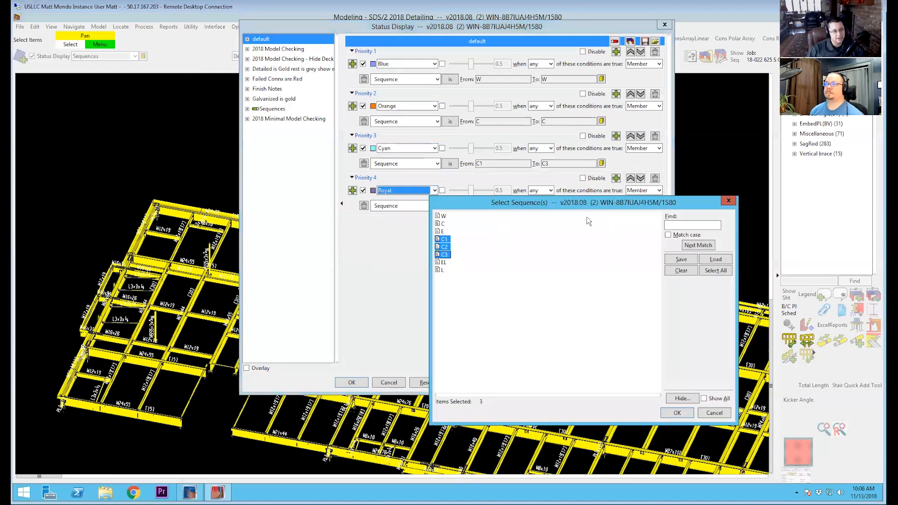
left_click(443, 262)
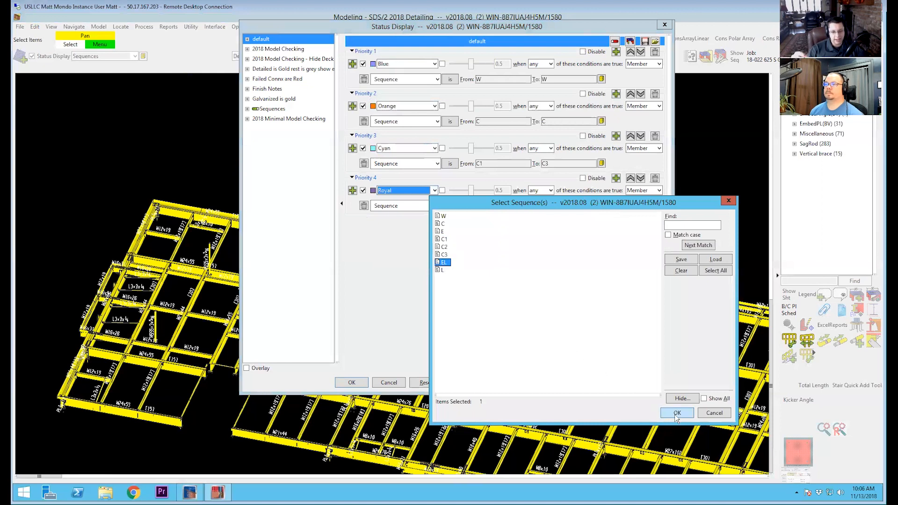
left_click(676, 413)
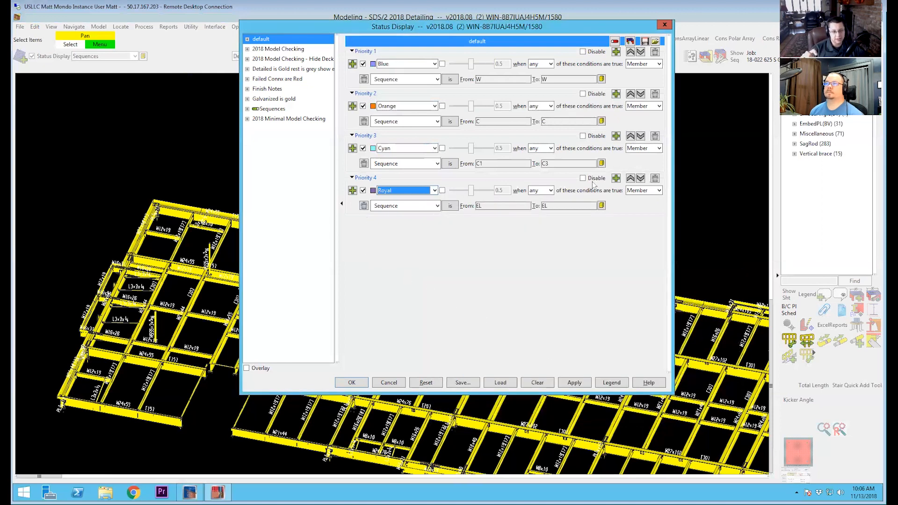
- Add a fifth priority to the default configuration, coloured Green, with its condition set to sequence L
left_click(616, 180)
left_click(406, 233)
left_click(397, 250)
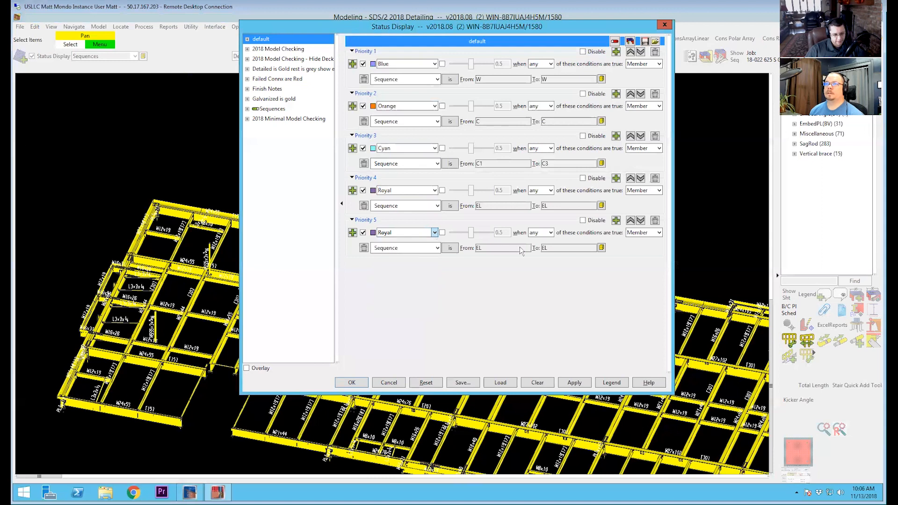
left_click(602, 248)
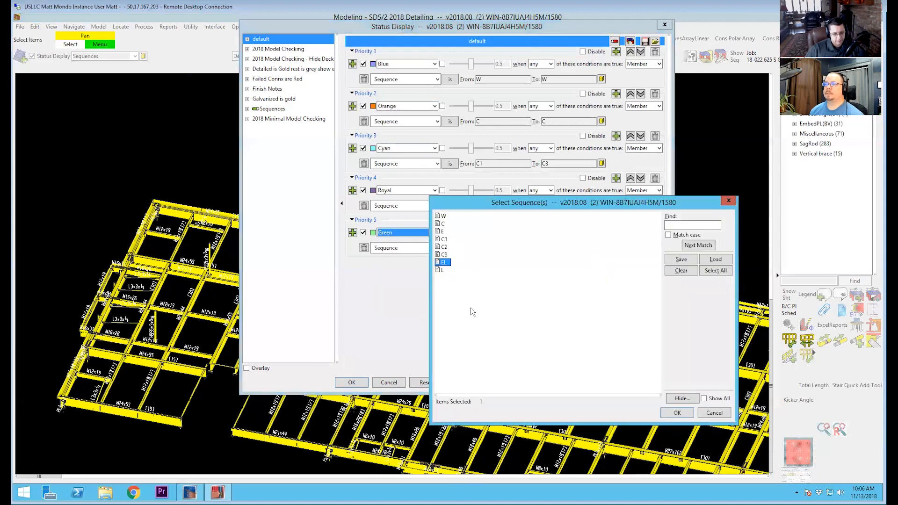
left_click(443, 270)
left_click(683, 413)
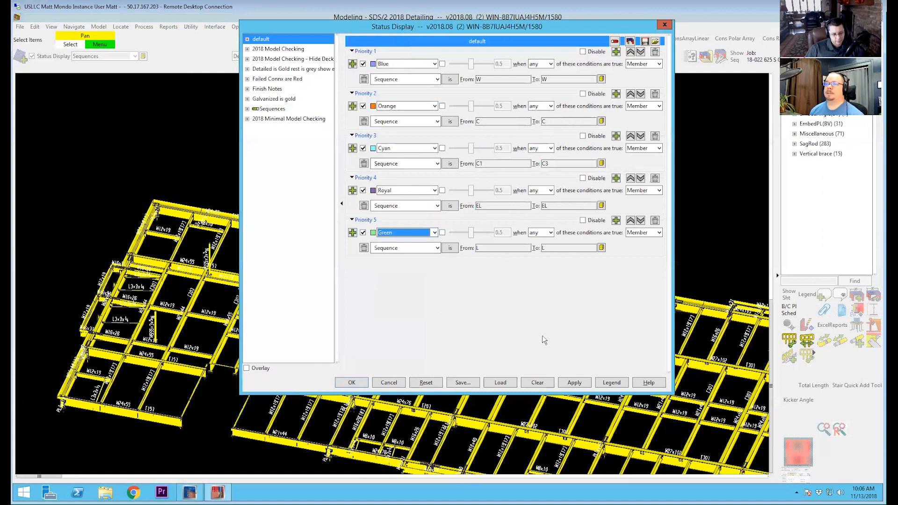
- Try to save the status configurations to the conf_status folder, declining to overwrite the existing default file
left_click(462, 383)
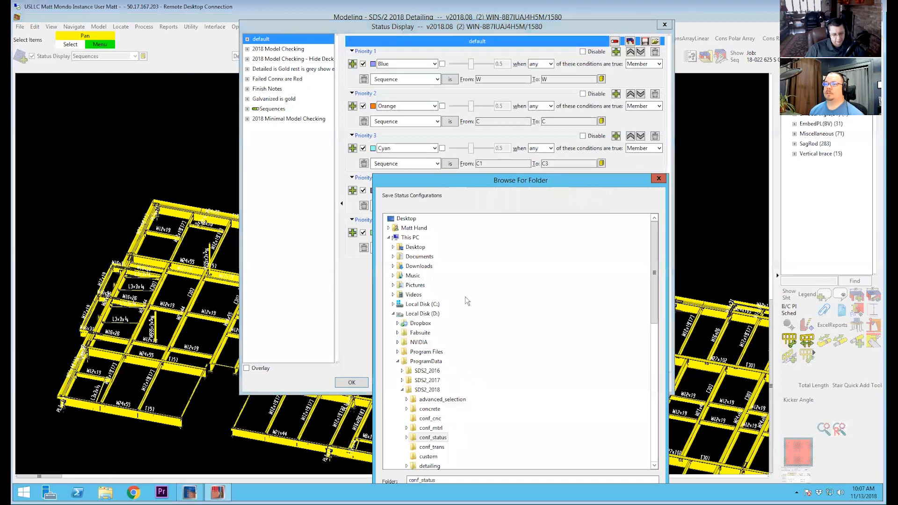
left_click_drag(475, 180, 431, 88)
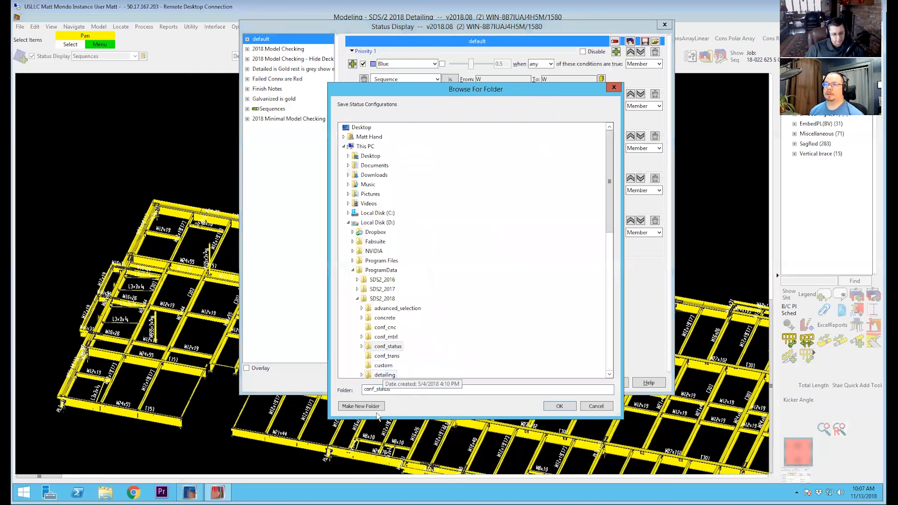
left_click(547, 403)
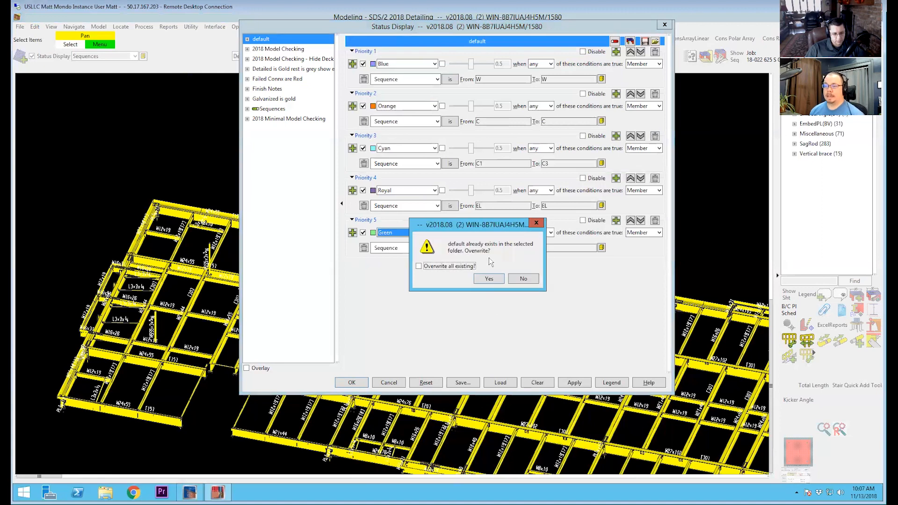
left_click(526, 279)
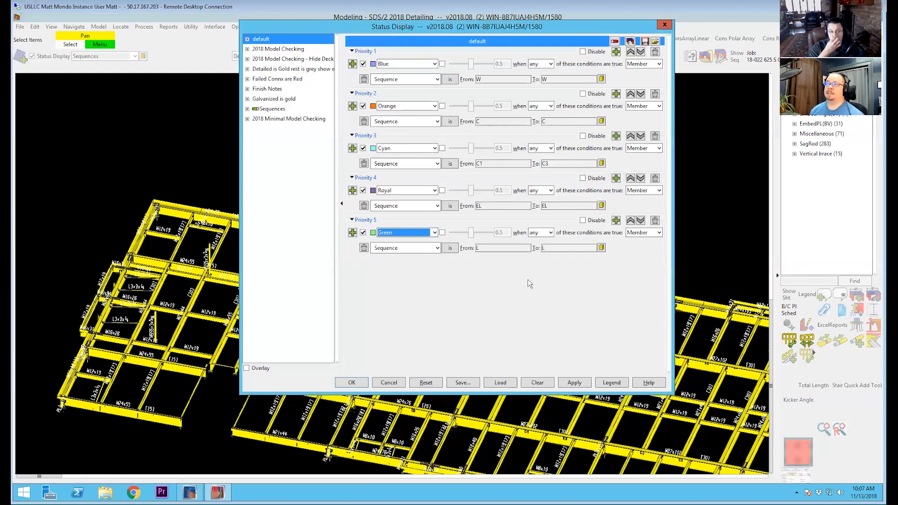
- Look through the saved status configurations in the UnitedStructural folder while saving the default configuration, and leave without saving
left_click(644, 41)
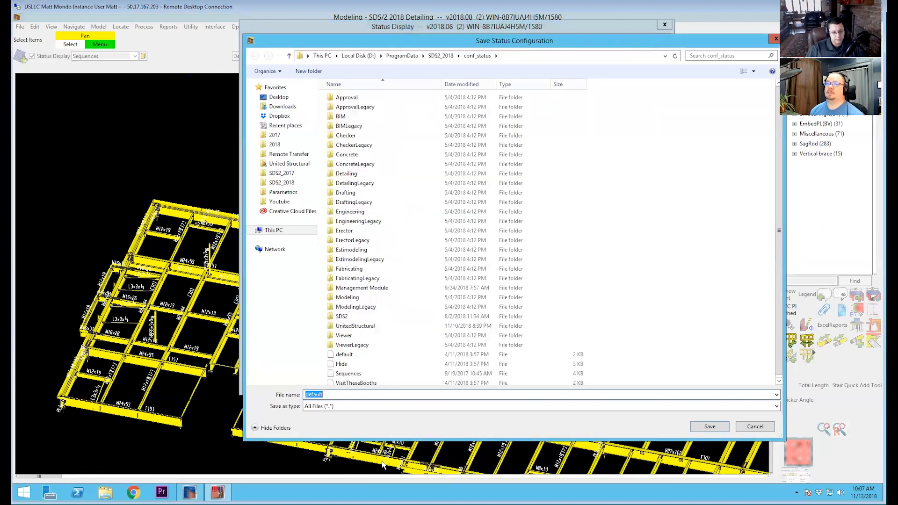
left_click(353, 329)
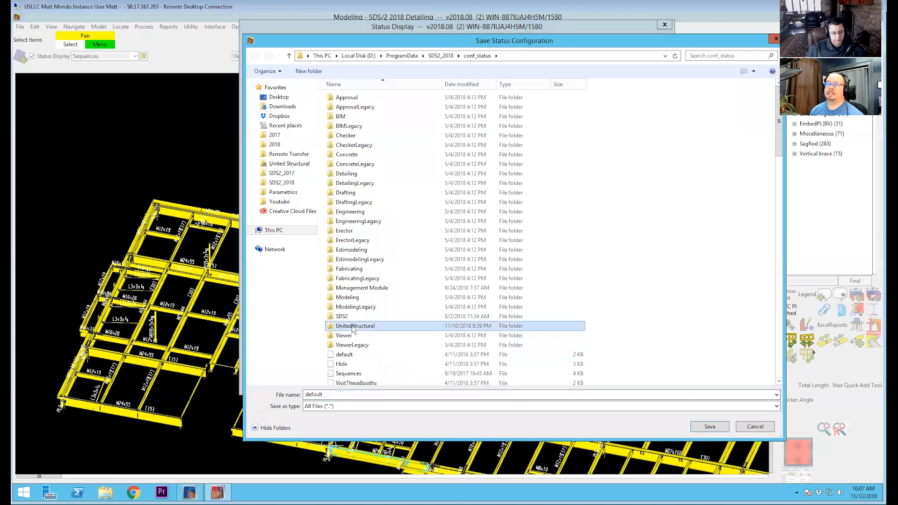
double_click(353, 329)
scroll(401, 189, "down", 2)
scroll(400, 189, "down", 10)
scroll(401, 189, "down", 12)
scroll(401, 189, "down", 9)
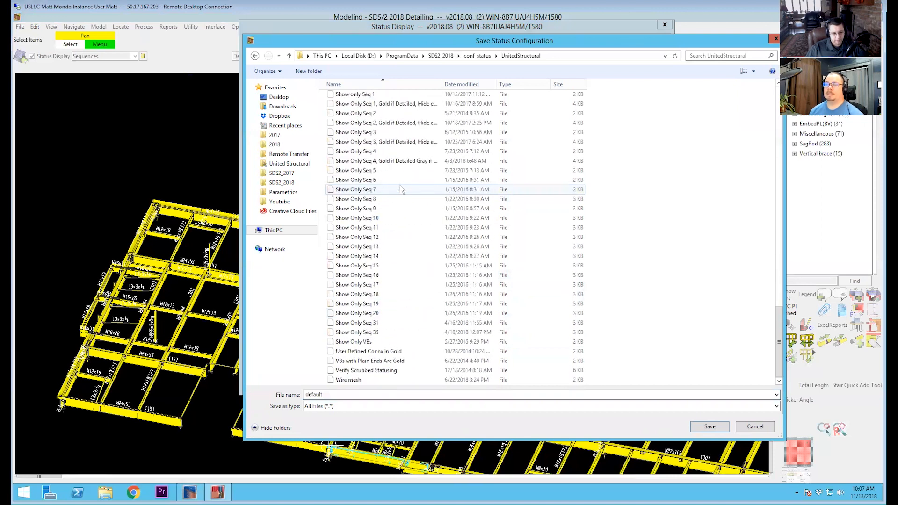
scroll(401, 189, "up", 20)
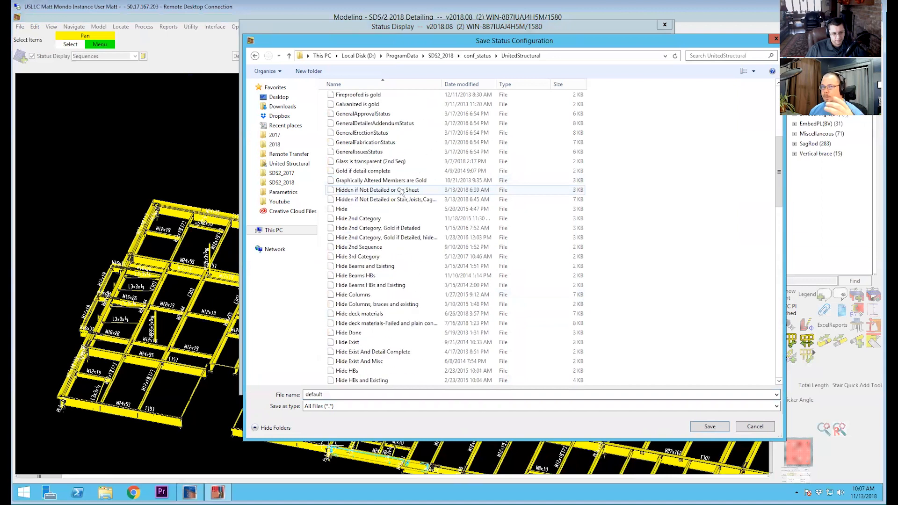
scroll(400, 190, "up", 7)
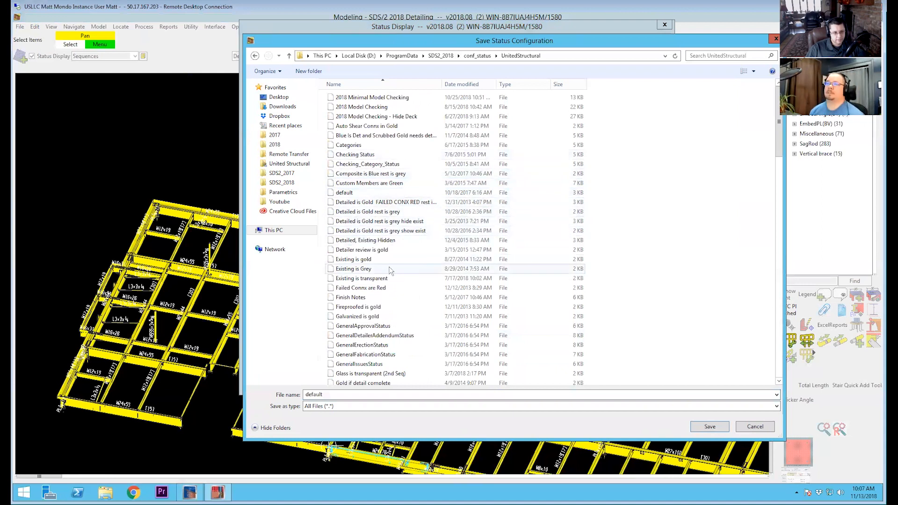
scroll(391, 271, "down", 15)
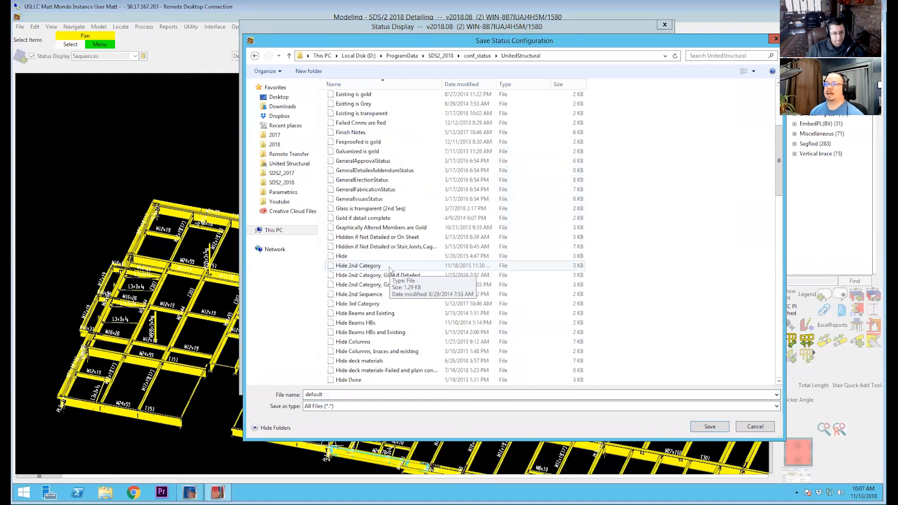
scroll(391, 270, "down", 5)
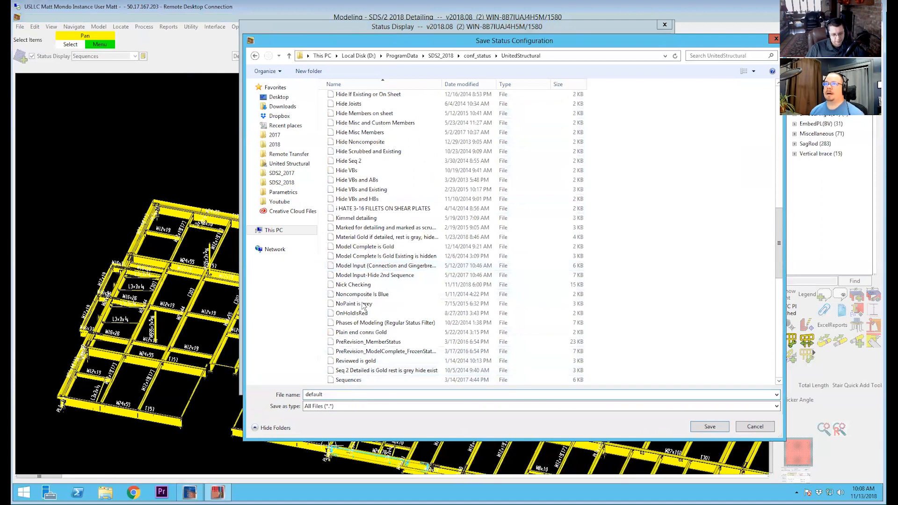
left_click(746, 431)
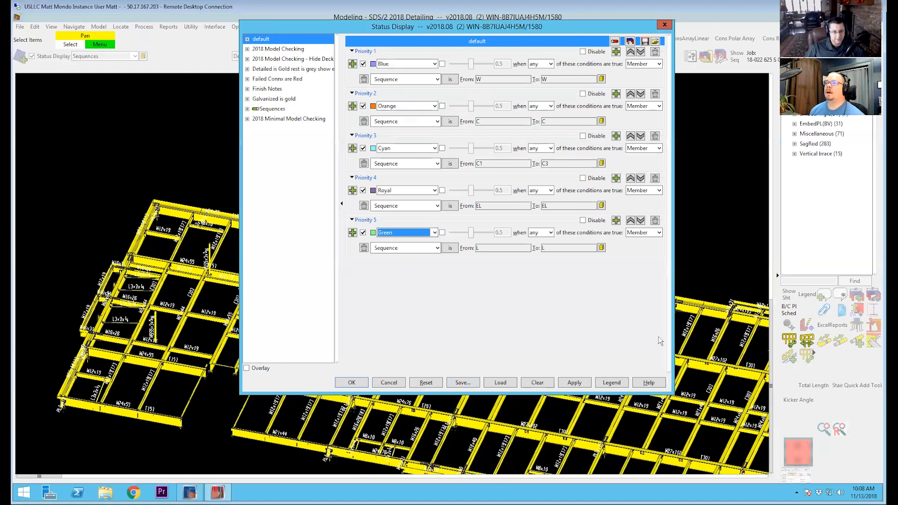
- Display the status legend, resize it to show its full list of criteria, and accept the status display settings
left_click(612, 382)
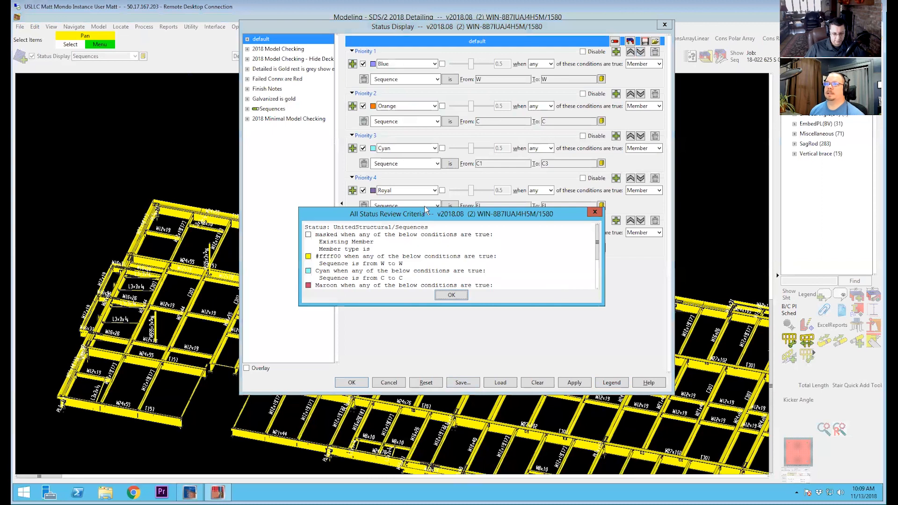
left_click_drag(440, 215, 248, 101)
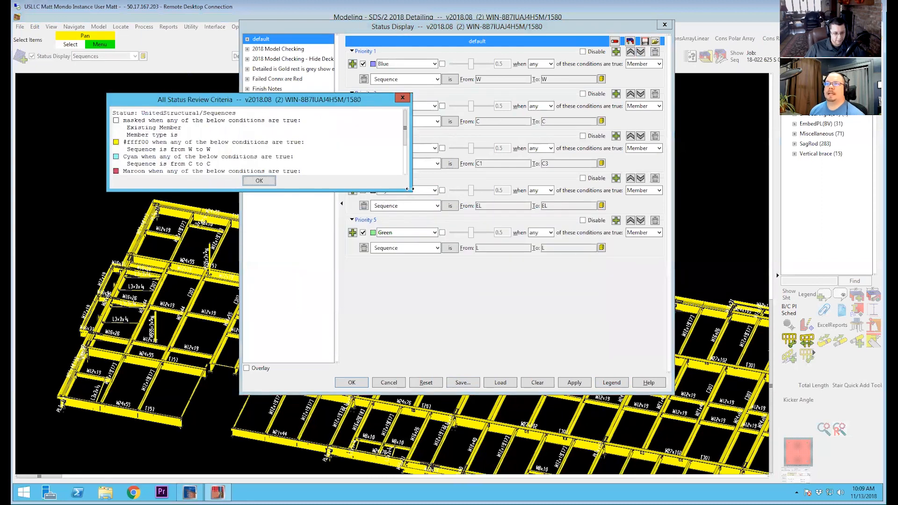
left_click_drag(407, 195, 343, 360)
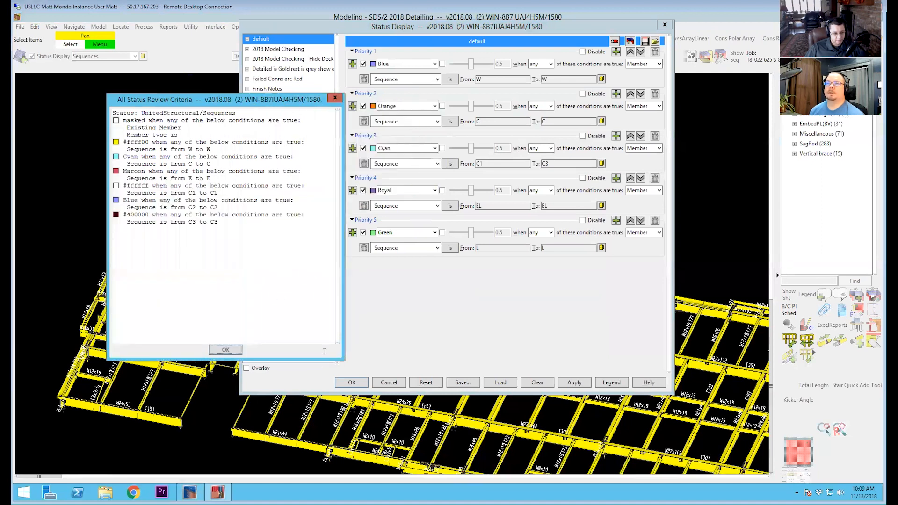
left_click_drag(339, 347, 335, 257)
left_click(352, 383)
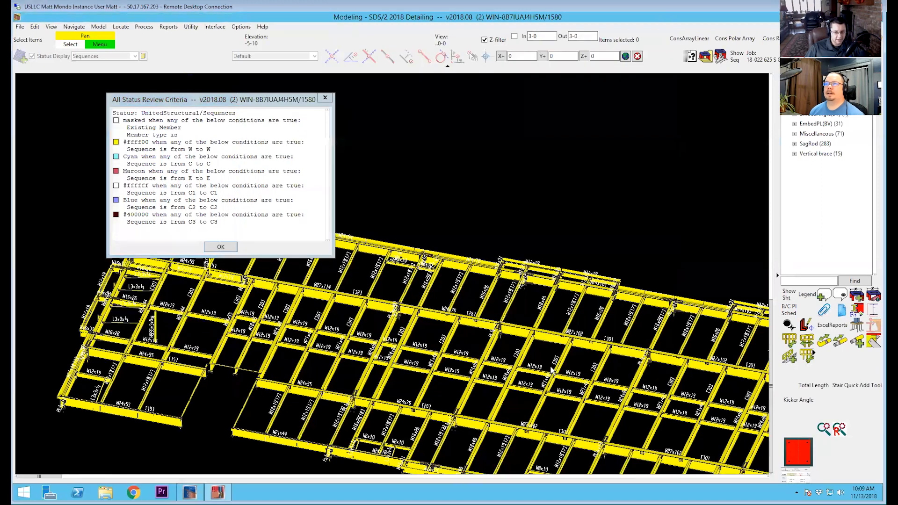
- Examine the member colours across the separate building areas of the model against the sequence legend
scroll(543, 379, "down", 3)
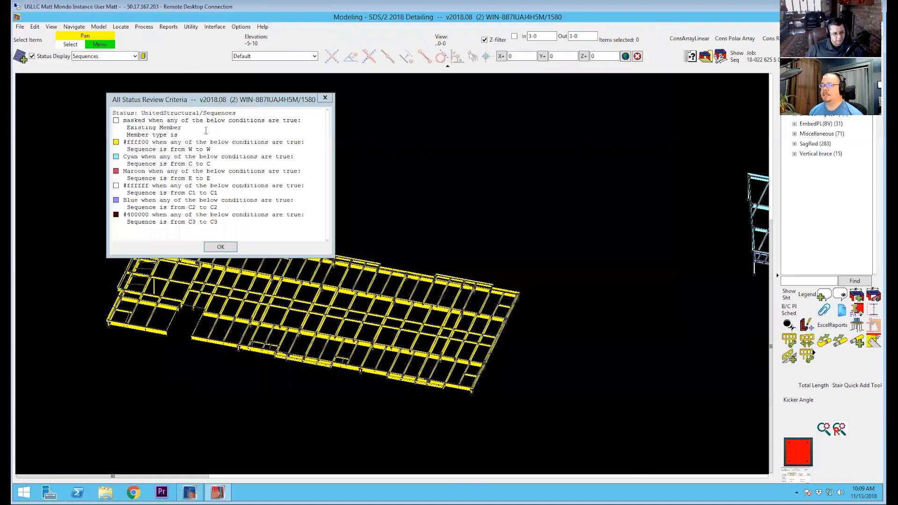
middle_click_drag(481, 260, 400, 257)
scroll(357, 256, "down", 2)
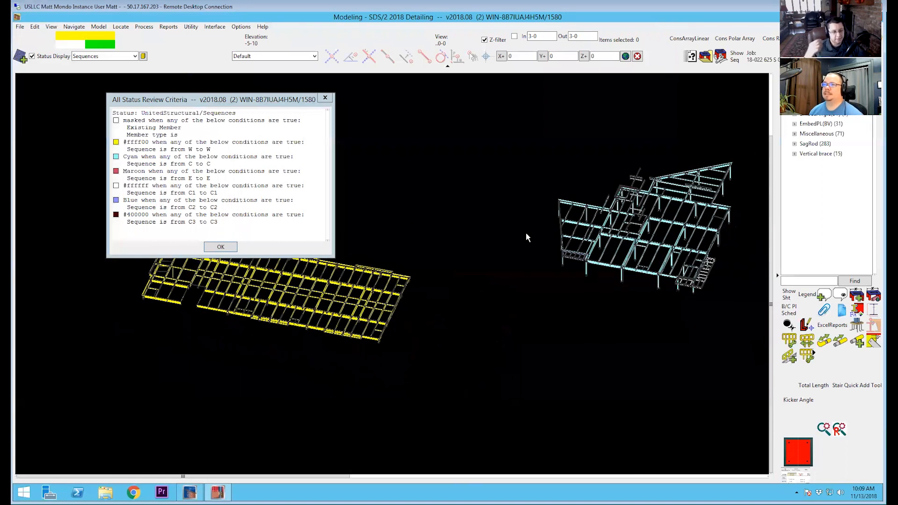
middle_click_drag(749, 234, 542, 227)
scroll(469, 205, "up", 2)
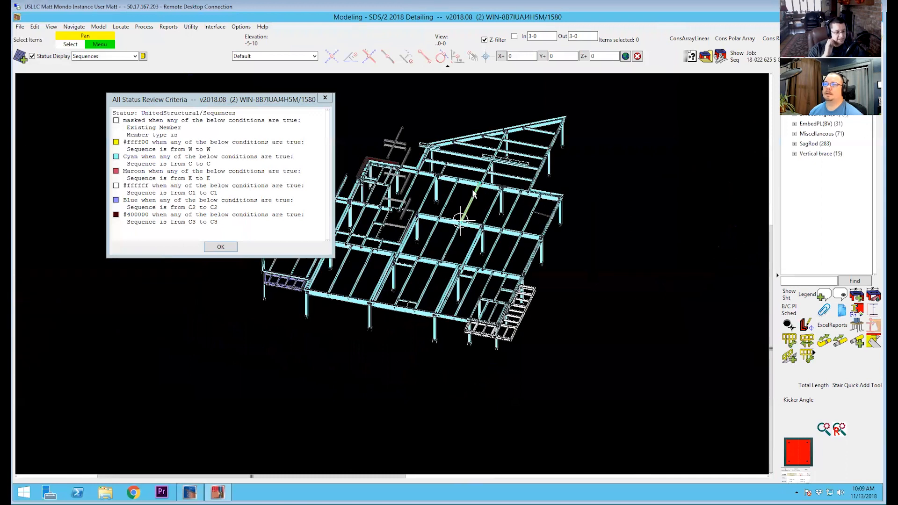
scroll(470, 173, "up", 2)
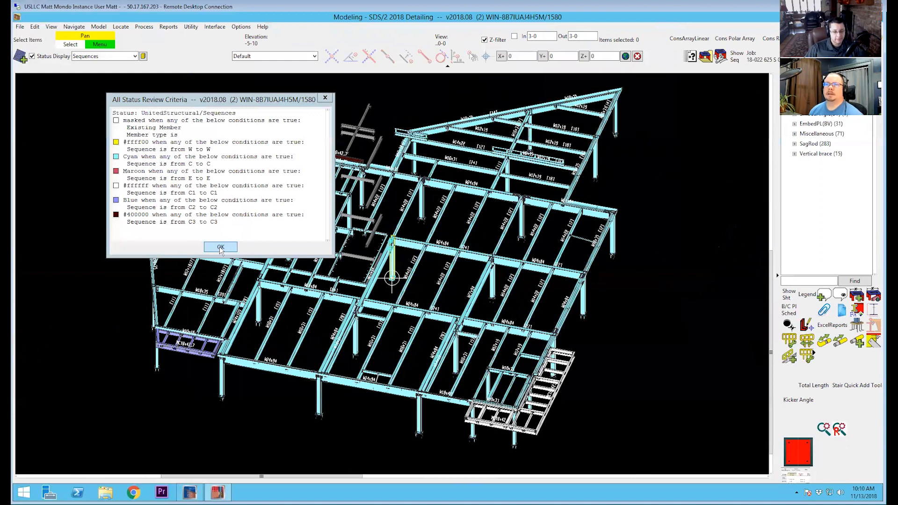
middle_click_drag(472, 263, 670, 259)
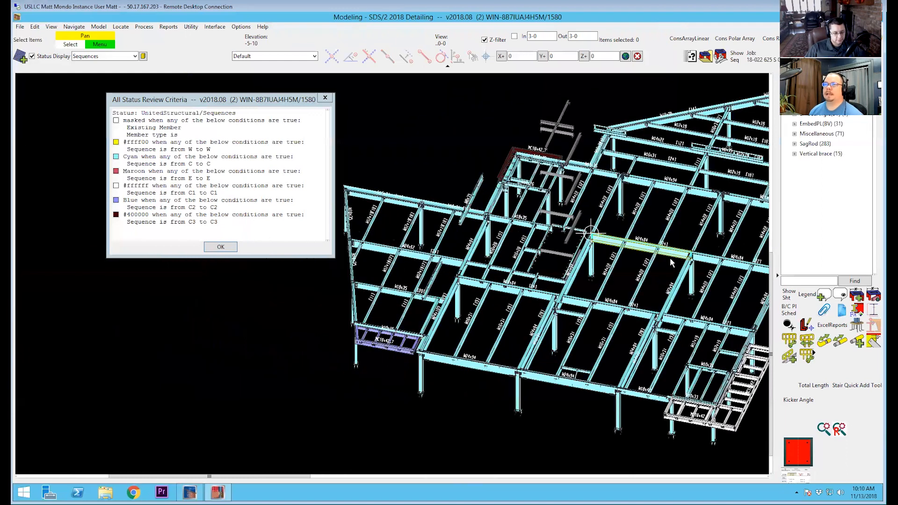
middle_click_drag(552, 314, 528, 248)
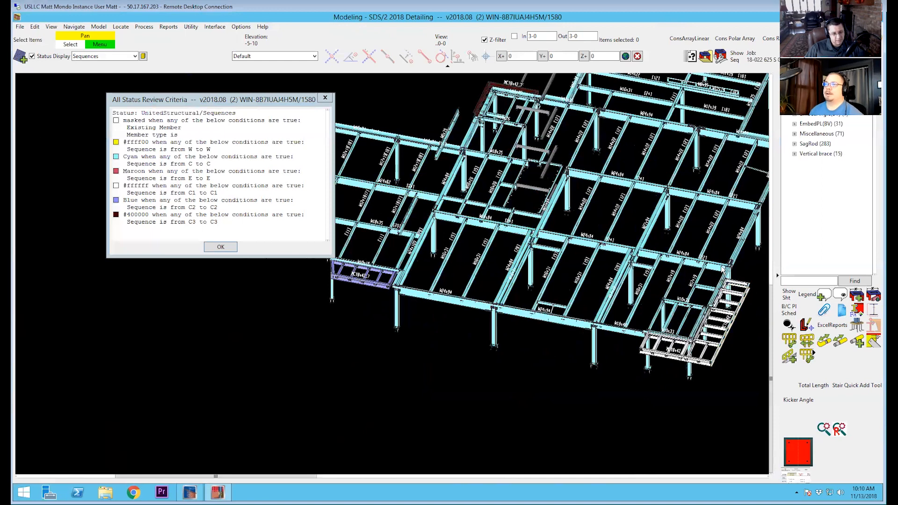
- Switch the model's status display to the default configuration and look over the recoloured members
middle_click_drag(692, 266, 719, 328)
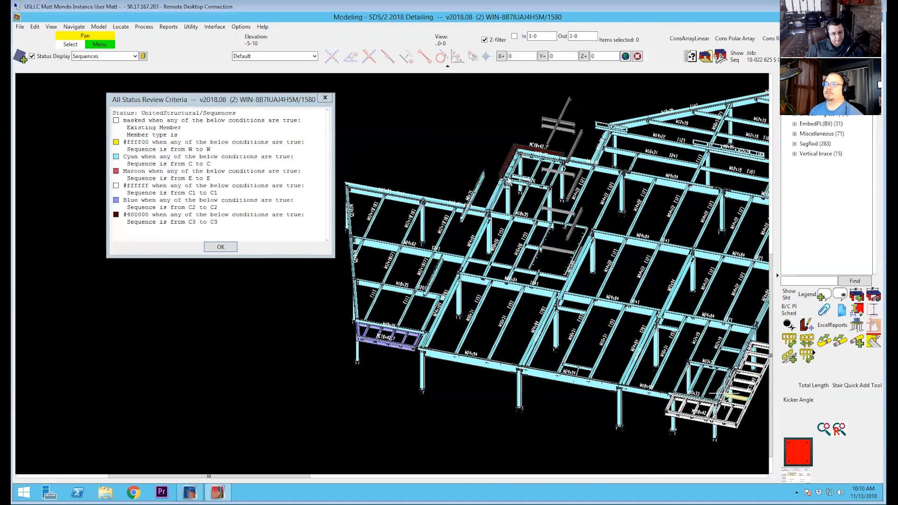
scroll(526, 141, "up", 3)
middle_click_drag(564, 190, 504, 188, "shift")
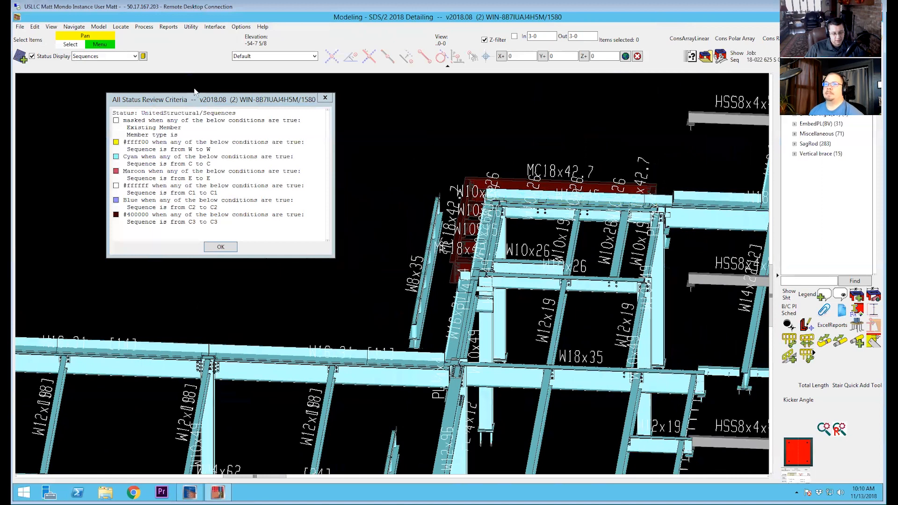
left_click(135, 56)
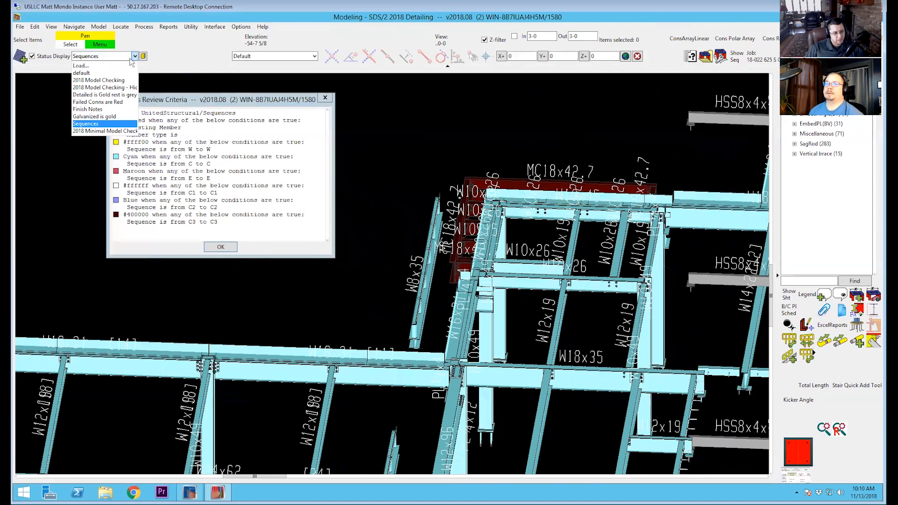
left_click(96, 73)
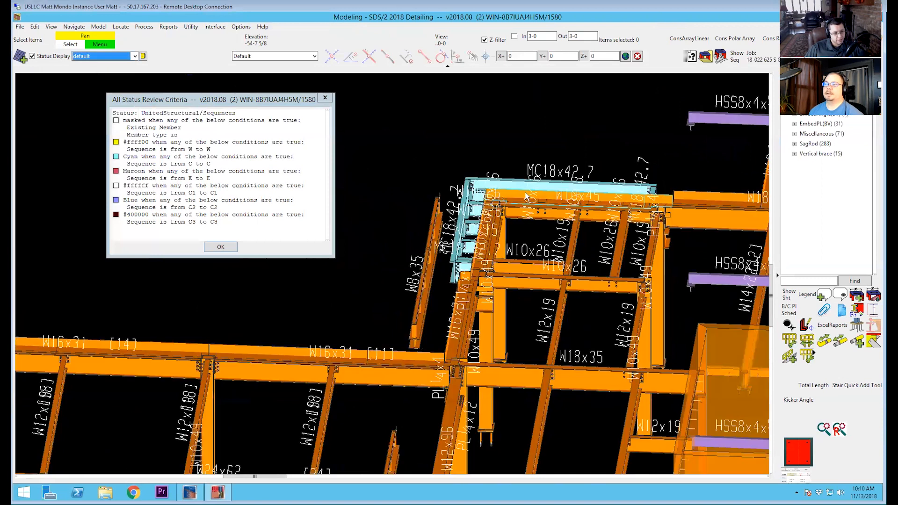
scroll(529, 194, "down", 5)
middle_click_drag(720, 281, 456, 240)
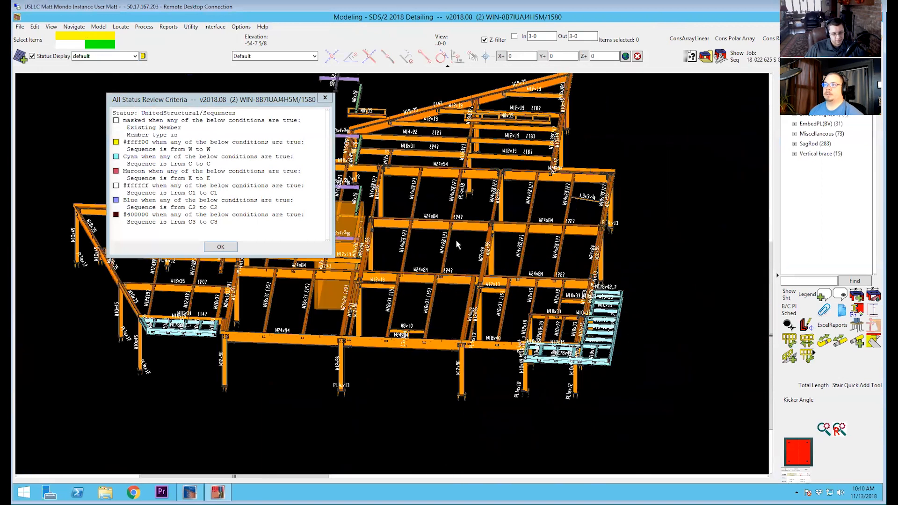
- Switch the model's status display back to the Sequences configuration
left_click(135, 56)
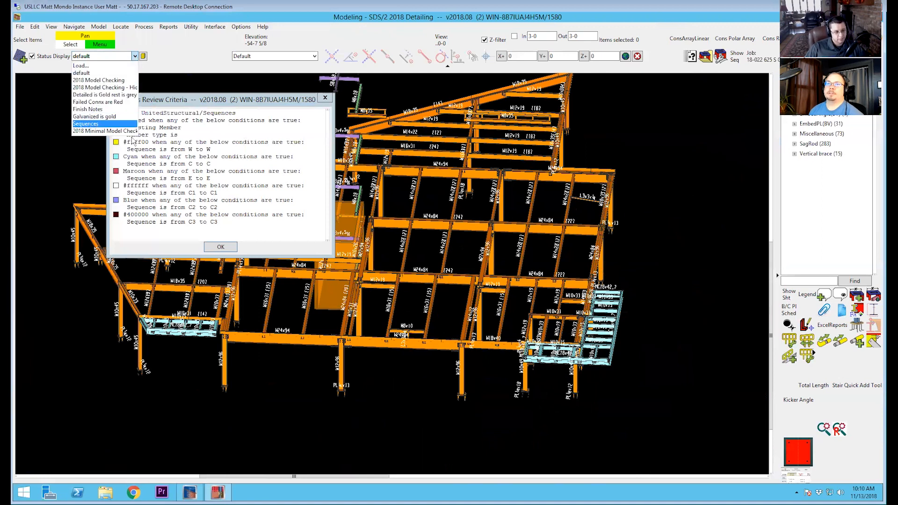
left_click(91, 124)
key("shift")
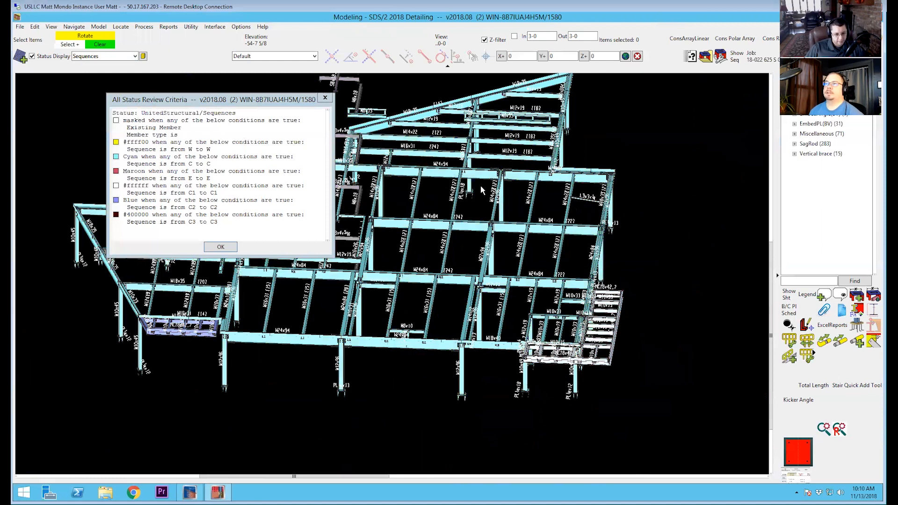
- In the Status Display settings, alternate the active status between default and Sequences, finish with default active, and accept
key("shift+s")
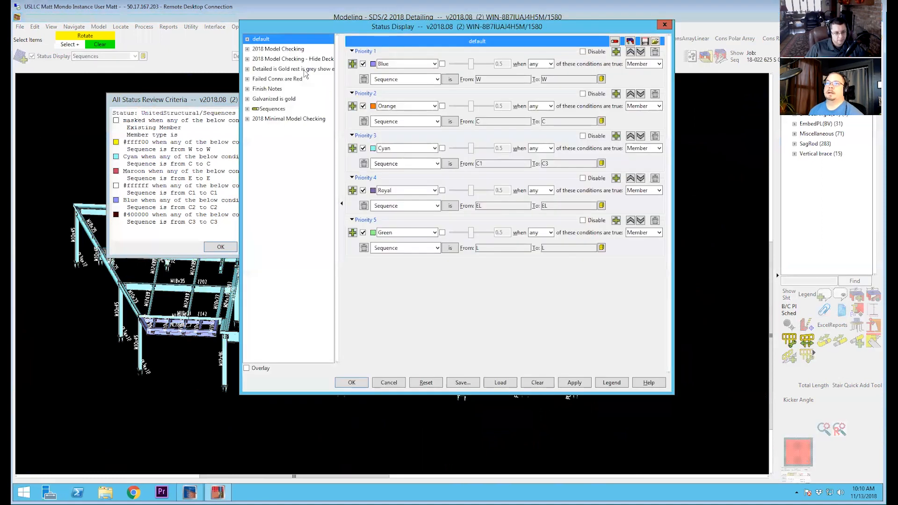
right_click(266, 41)
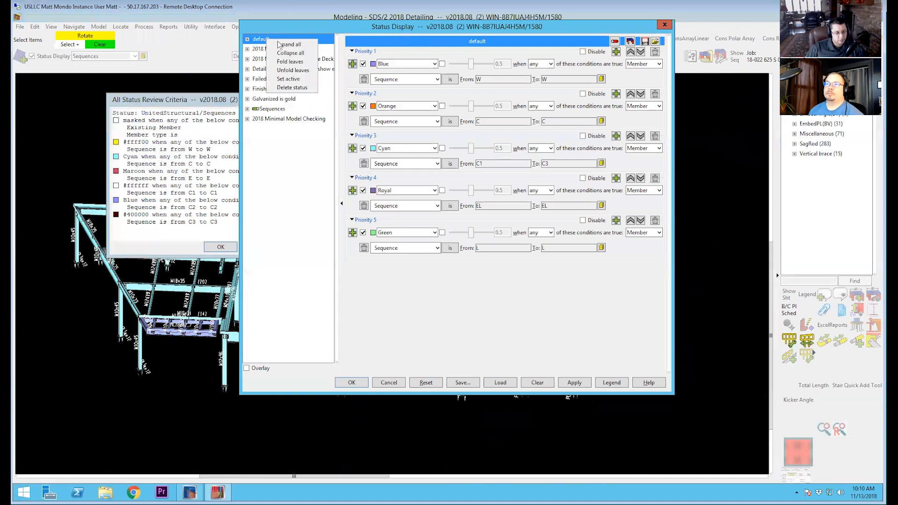
left_click(292, 79)
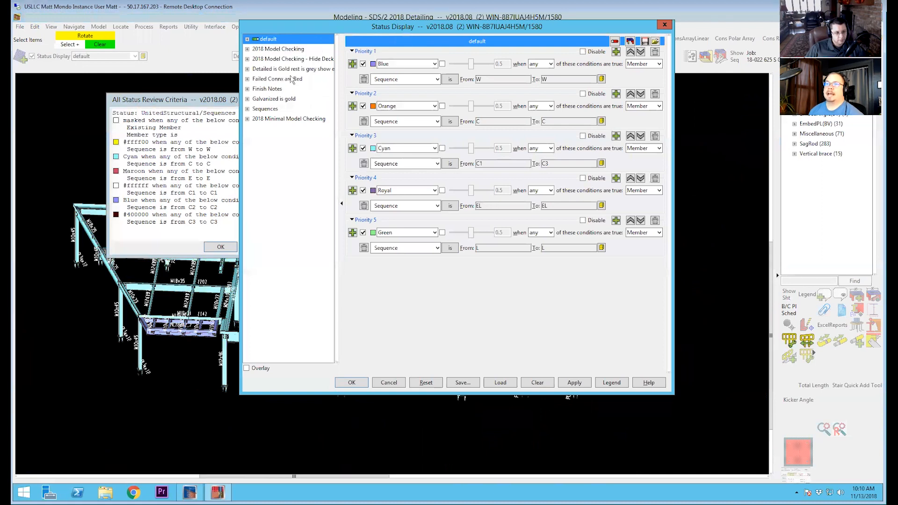
right_click(264, 108)
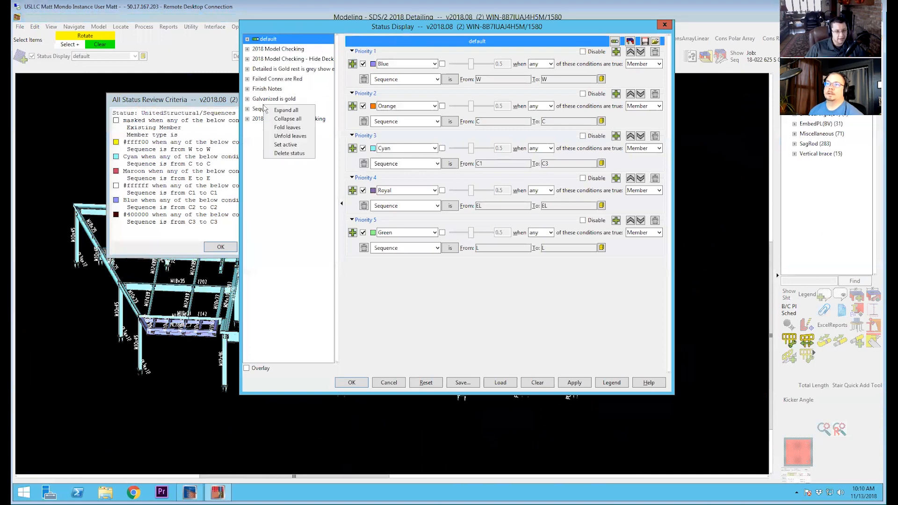
left_click(286, 145)
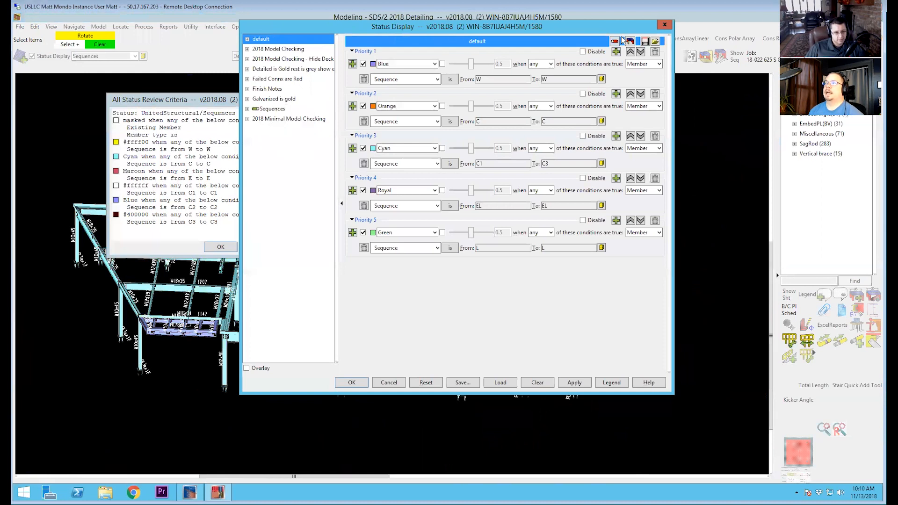
left_click(615, 42)
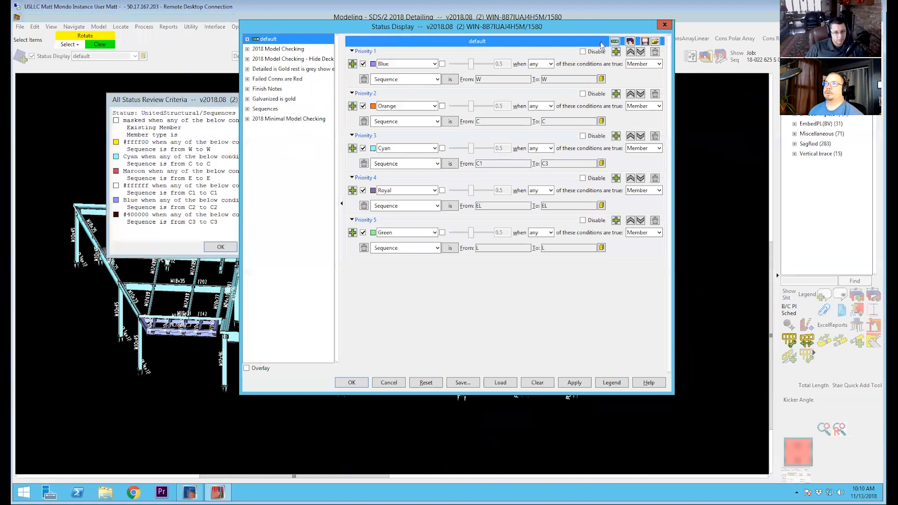
left_click(363, 382)
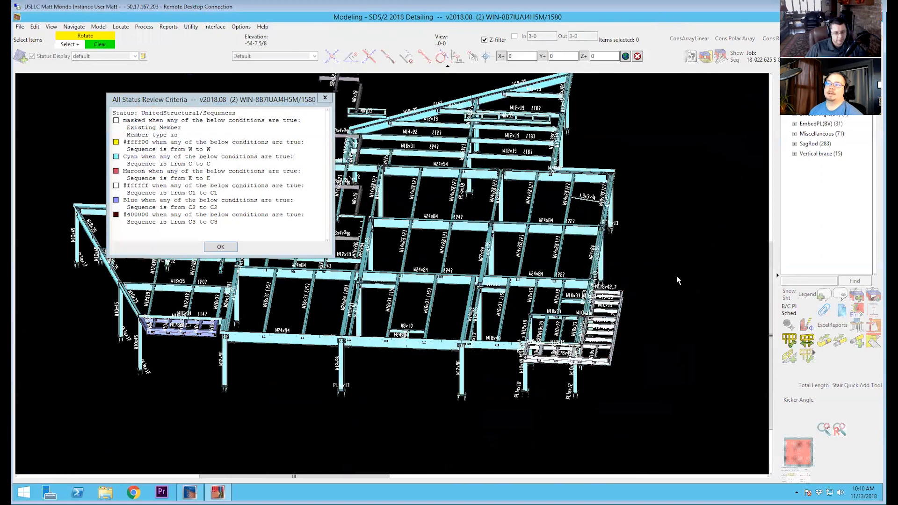
- Examine the member colours of the default status from several angles and close the status criteria legend
scroll(677, 276, "down", 1)
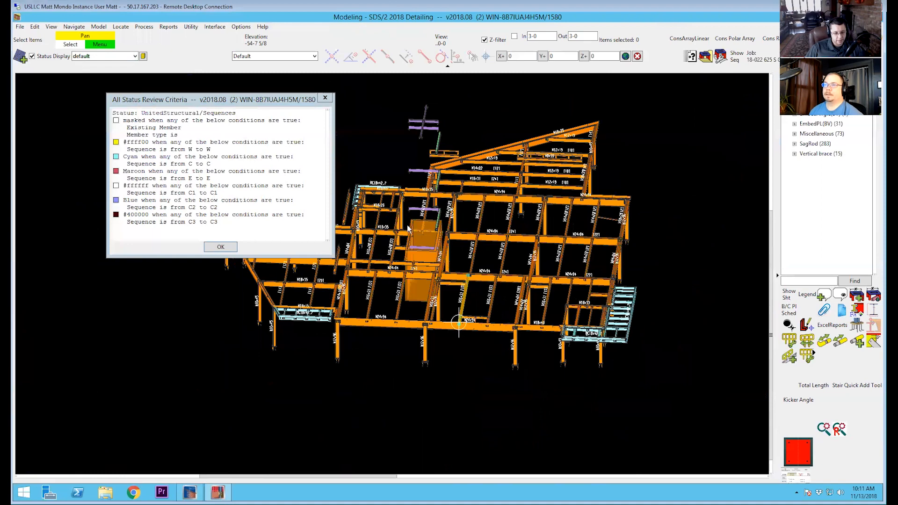
scroll(408, 229, "up", 3)
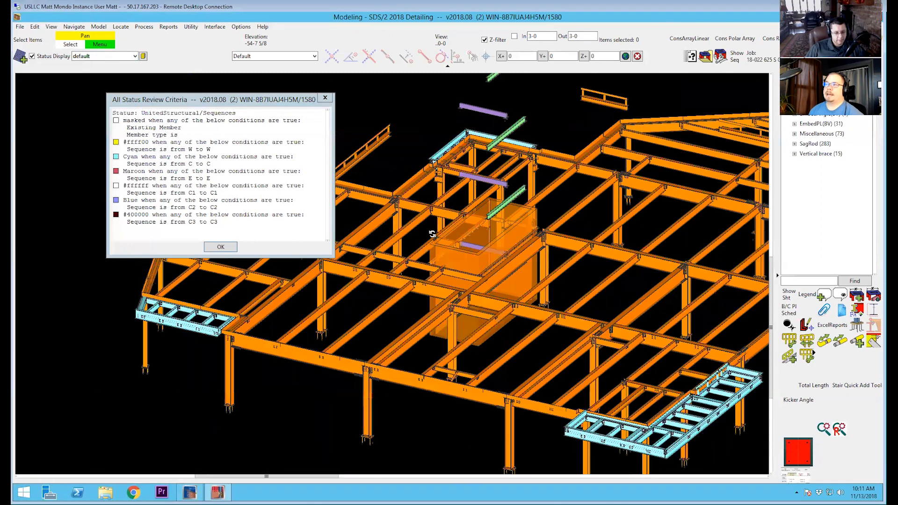
scroll(473, 246, "down", 2)
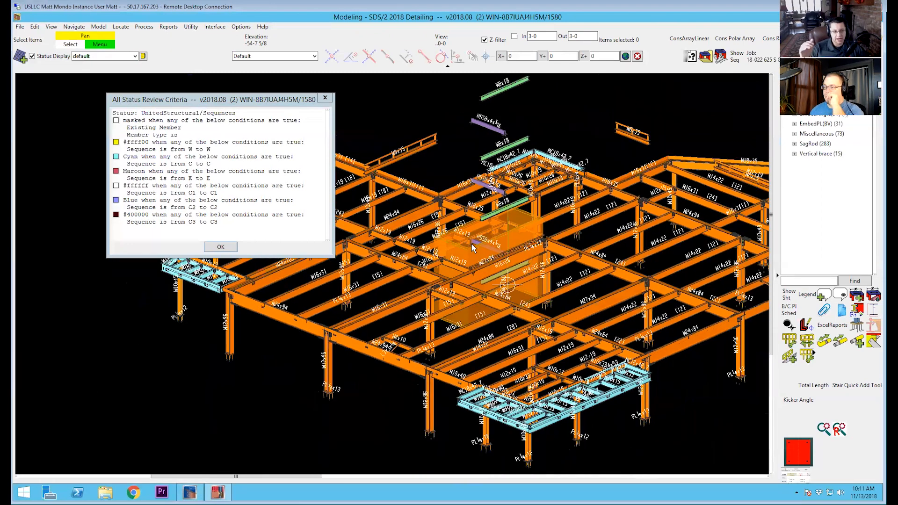
scroll(472, 247, "down", 1)
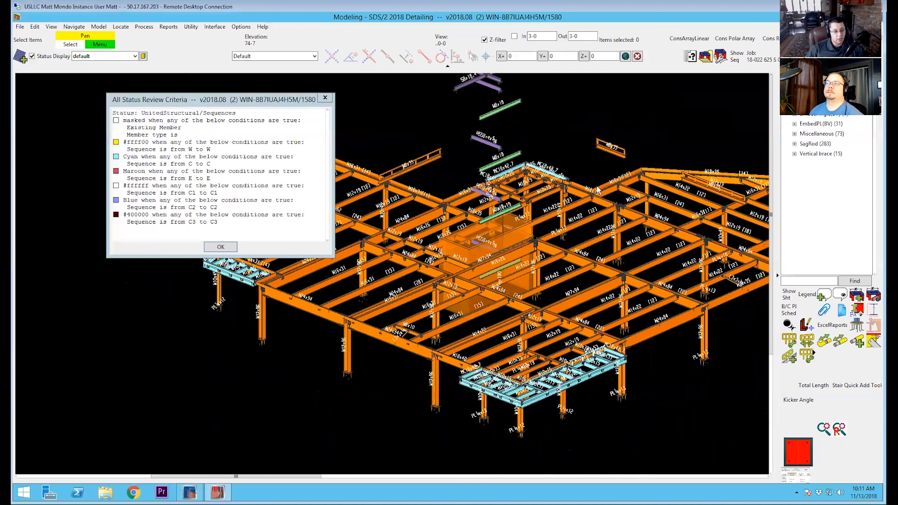
left_click(221, 248)
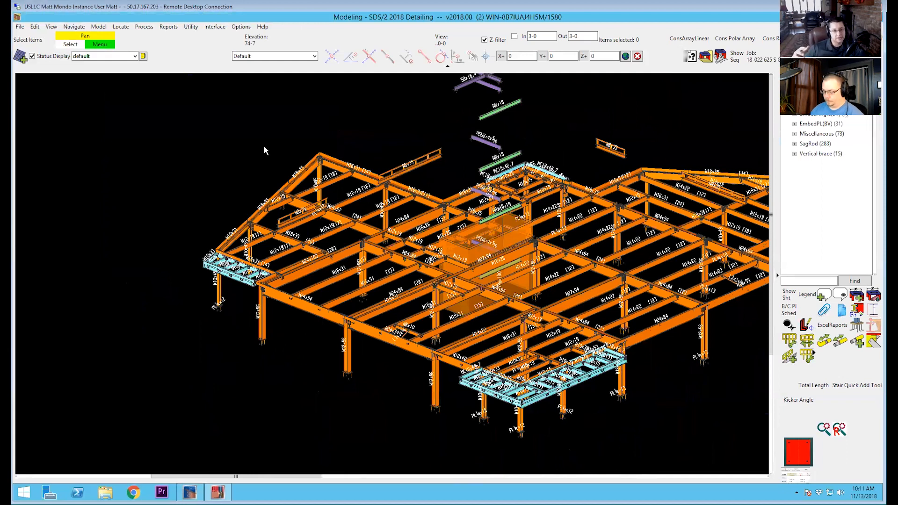
- Bring up the save dialog for the default status configuration, leave it without saving, and accept the Status Display settings
key("shift+s")
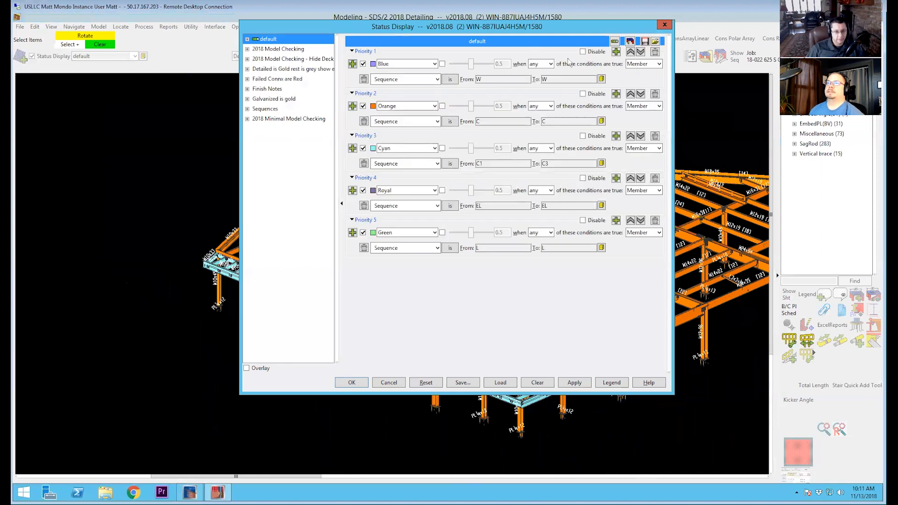
left_click(645, 41)
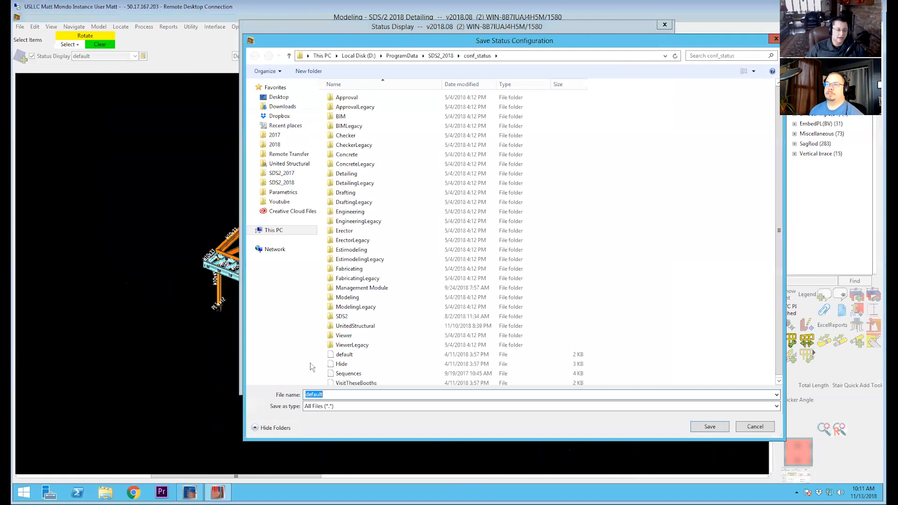
left_click(764, 425)
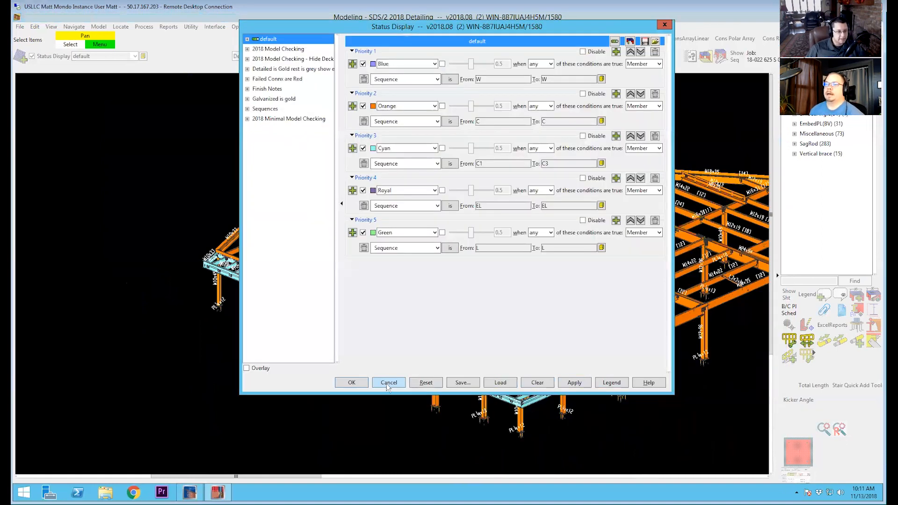
left_click(350, 383)
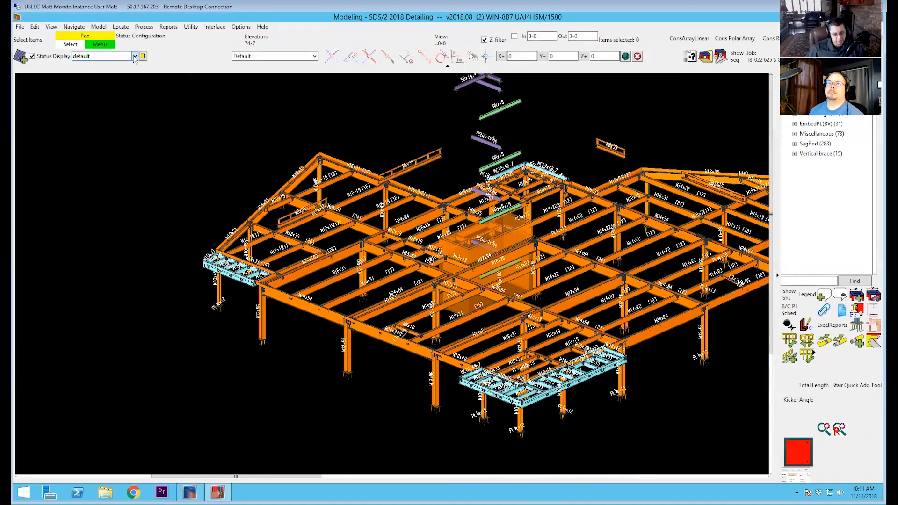
- Open the default status definitions in the User Options configuration files and browse the conf_status folder without adding a file
left_click(134, 56)
left_click(203, 125)
left_click(241, 27)
mouse_move(243, 44)
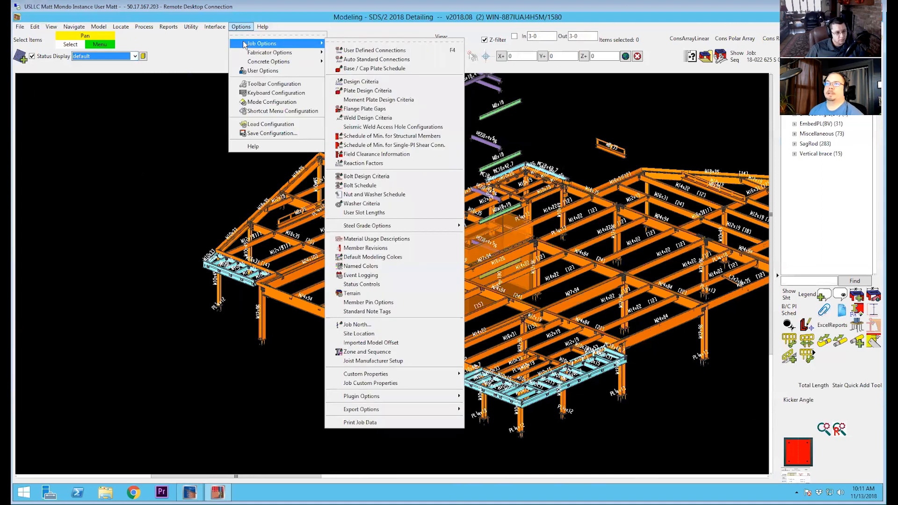
left_click(255, 71)
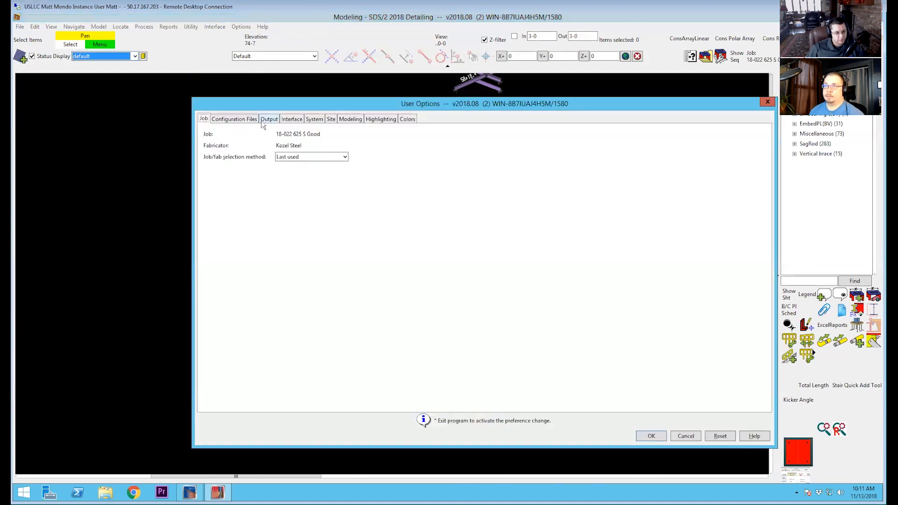
left_click(243, 119)
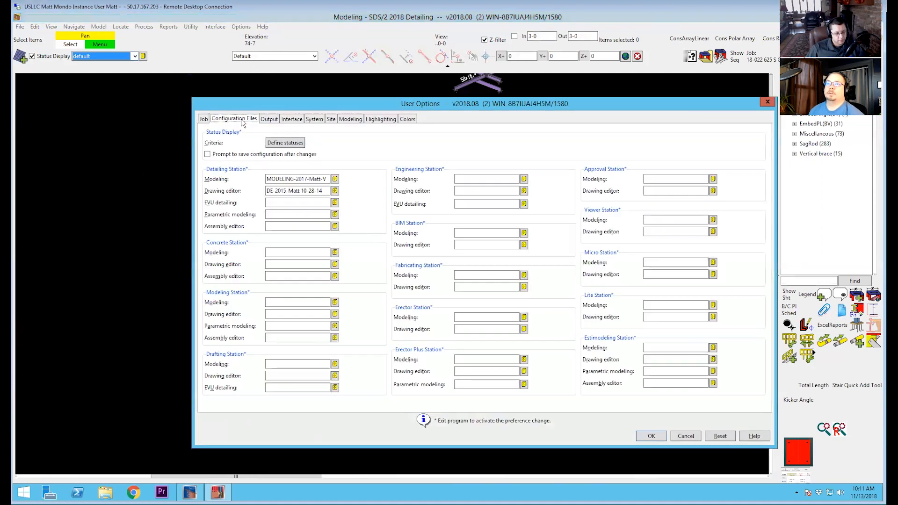
left_click(290, 144)
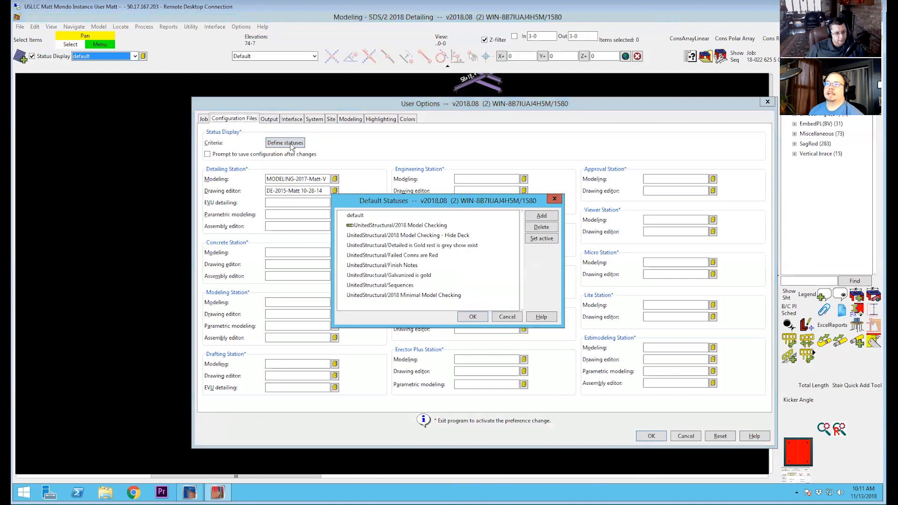
left_click(543, 217)
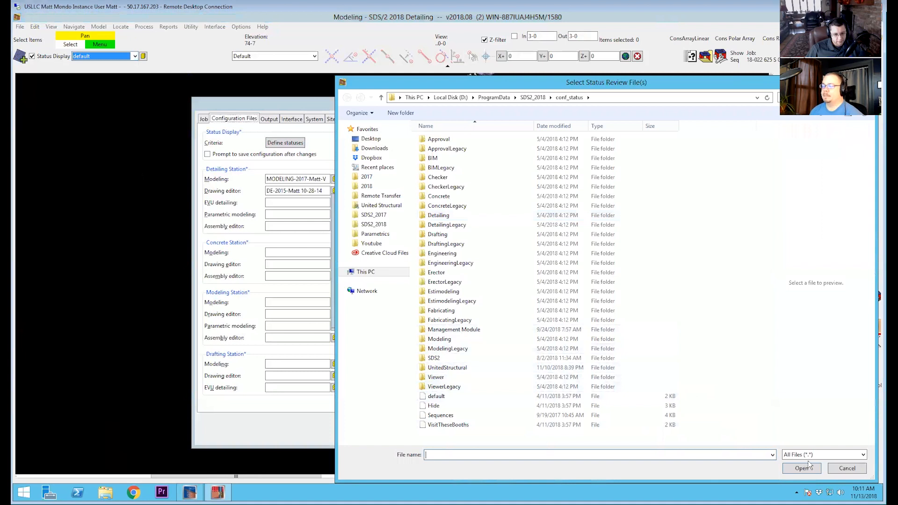
left_click(834, 469)
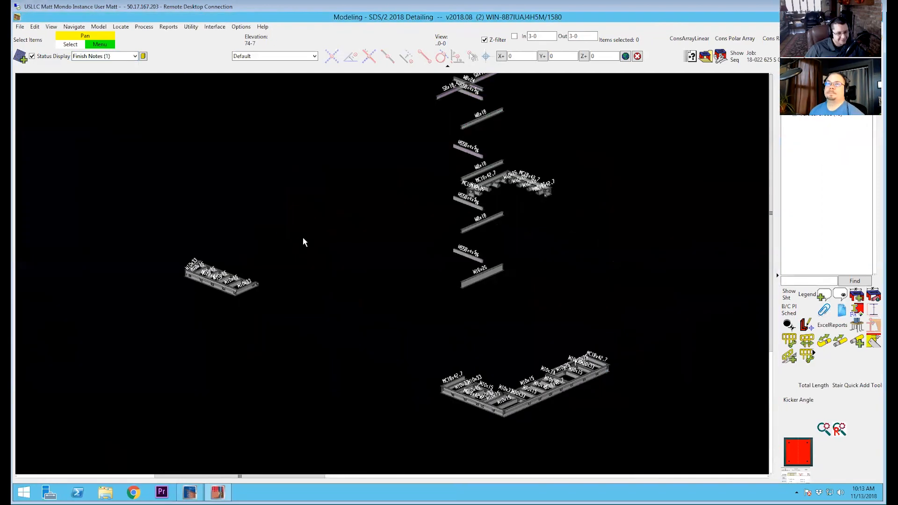
- Look through the list of loaded status configurations, keeping Finish Notes (1) as the status display
left_click(135, 56)
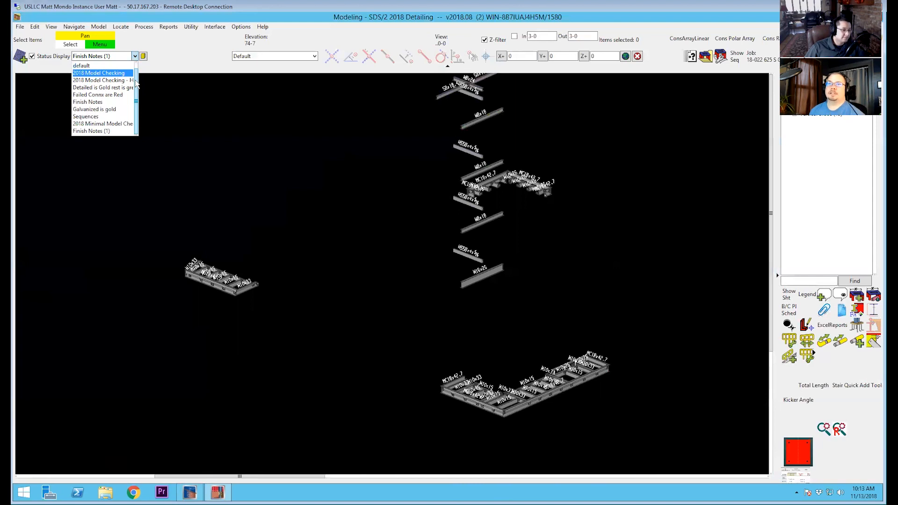
scroll(133, 71, "up", 1)
left_click(215, 167)
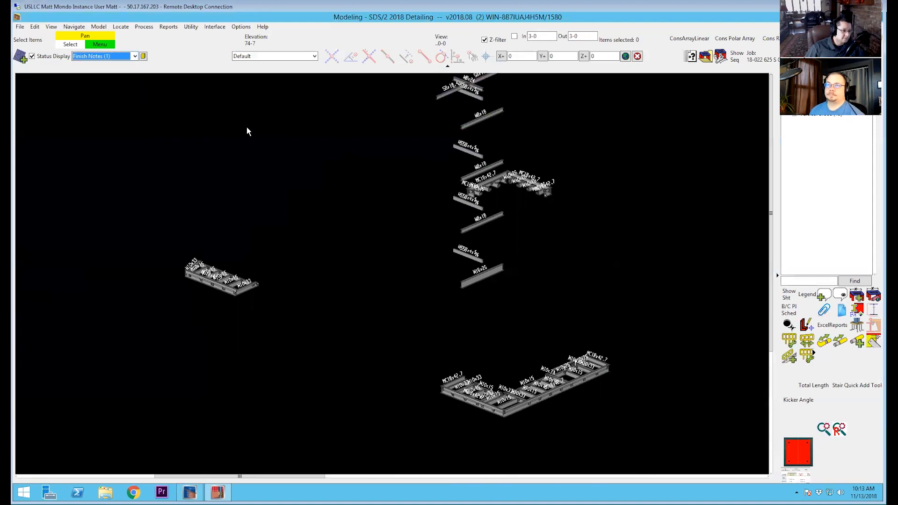
- Review the default status definitions in the User Options configuration files and accept both dialogs without changing the list
left_click(241, 27)
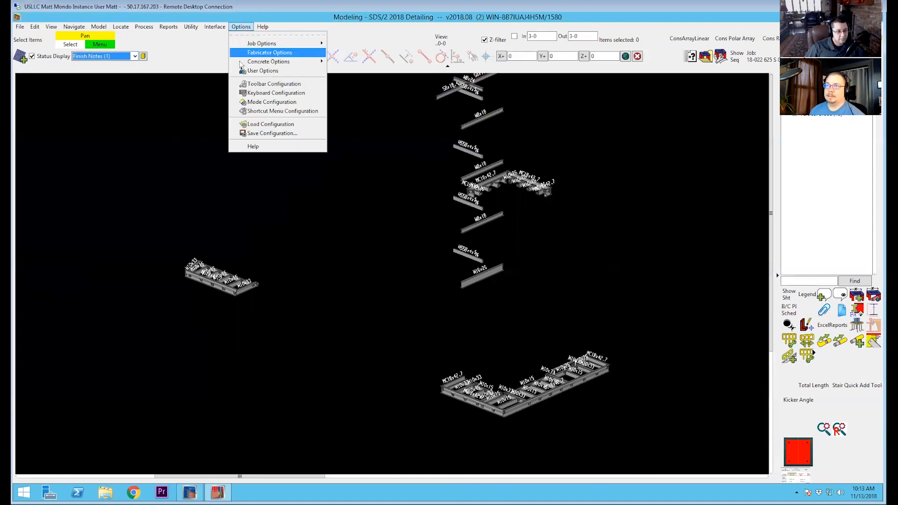
left_click(255, 71)
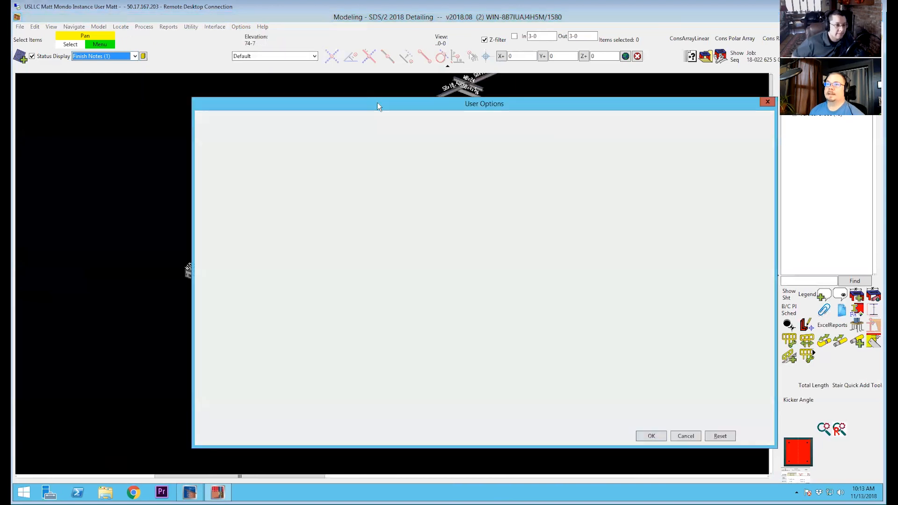
left_click(234, 119)
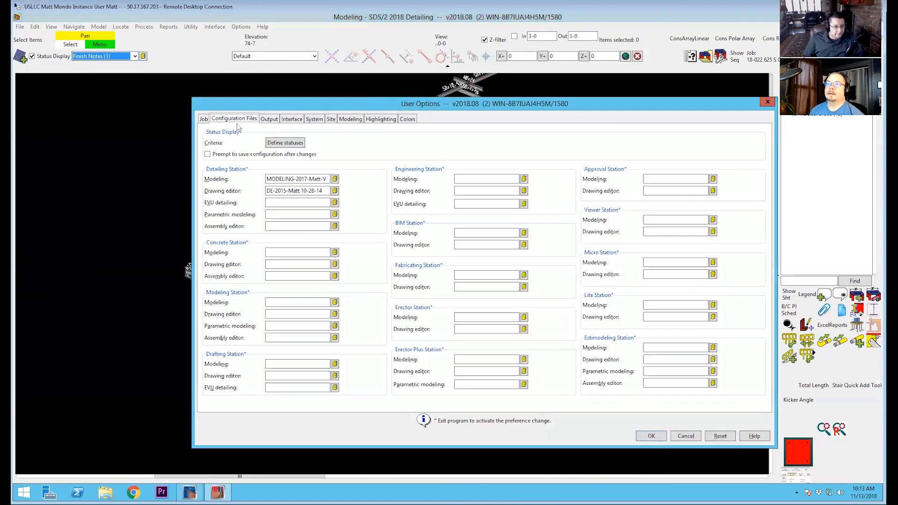
left_click(277, 144)
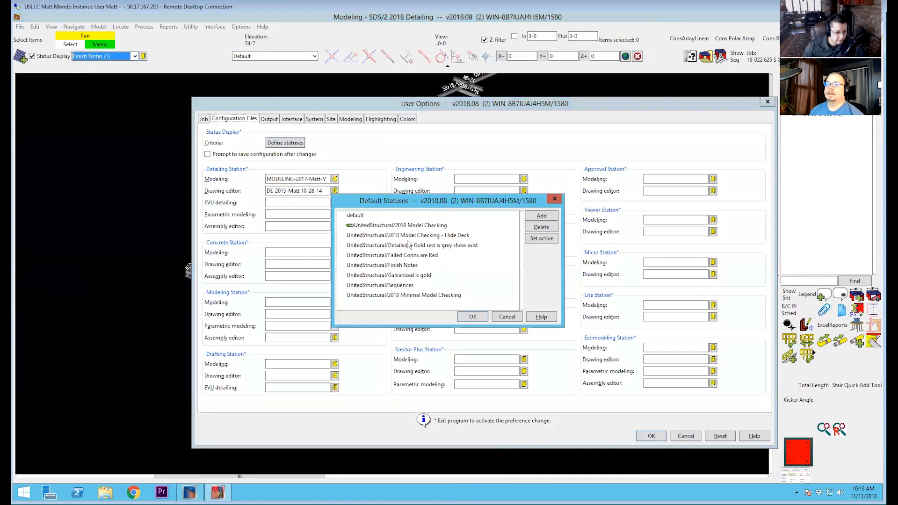
left_click(482, 316)
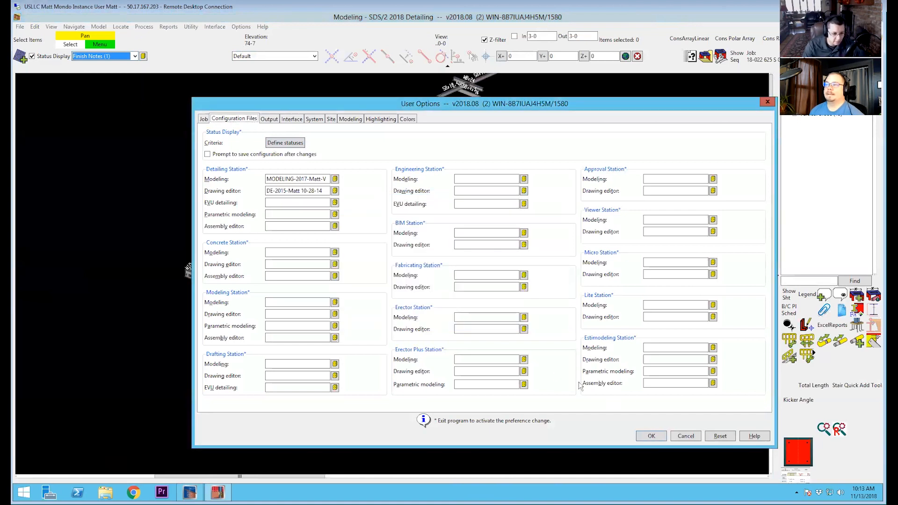
left_click(652, 437)
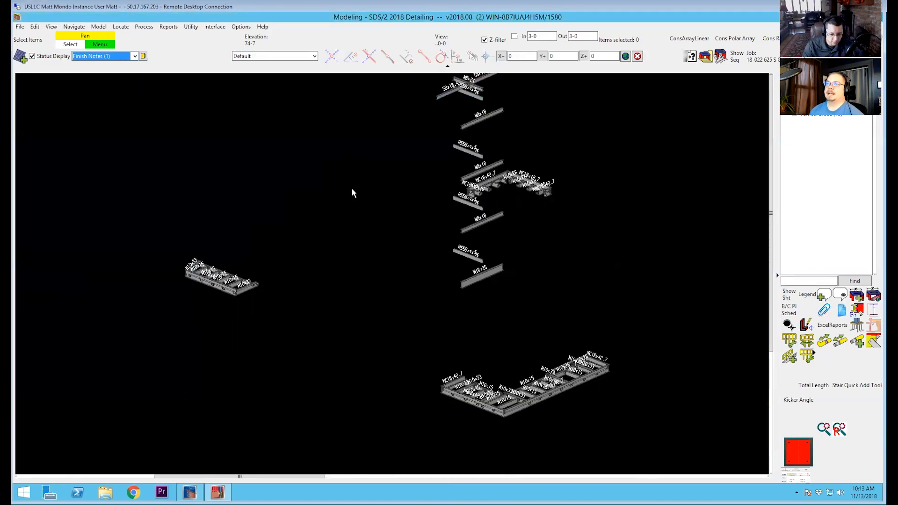
- Load the GeneralErectionStatus file from the UnitedStructural folder and make it the active status display
left_click(135, 56)
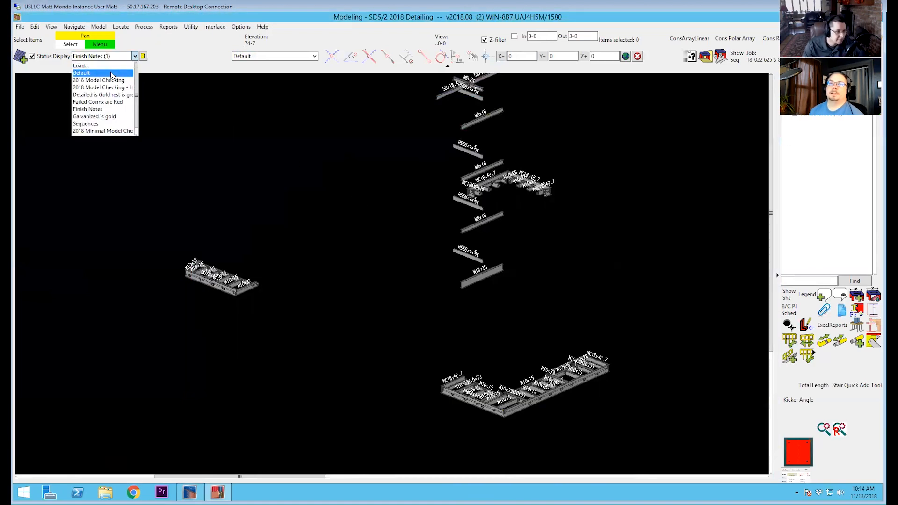
left_click(95, 66)
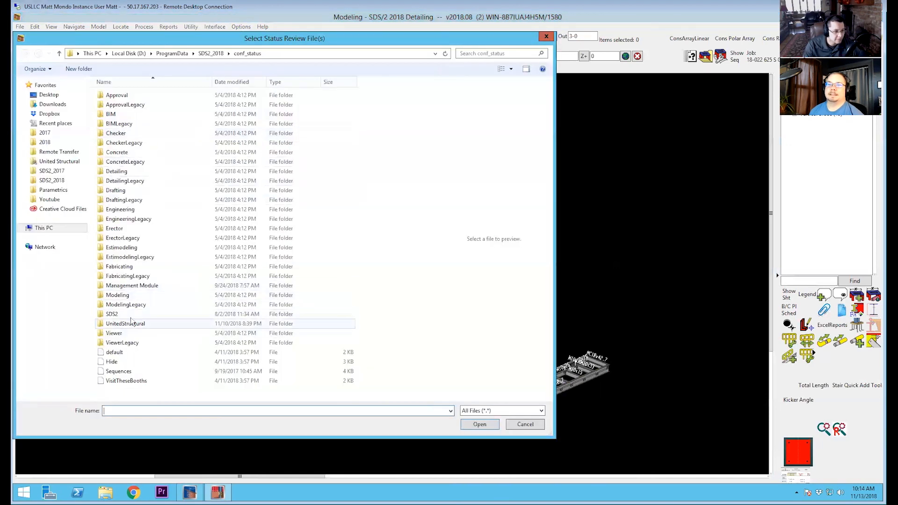
double_click(119, 323)
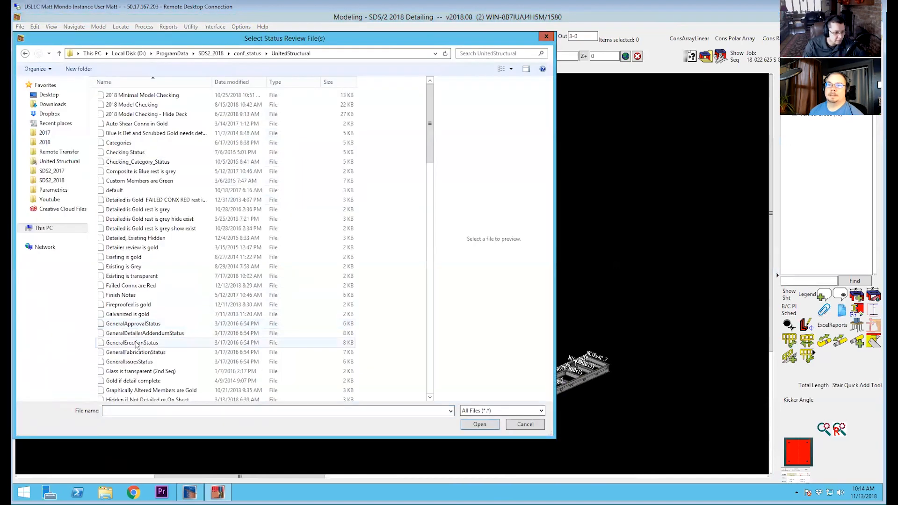
double_click(136, 341)
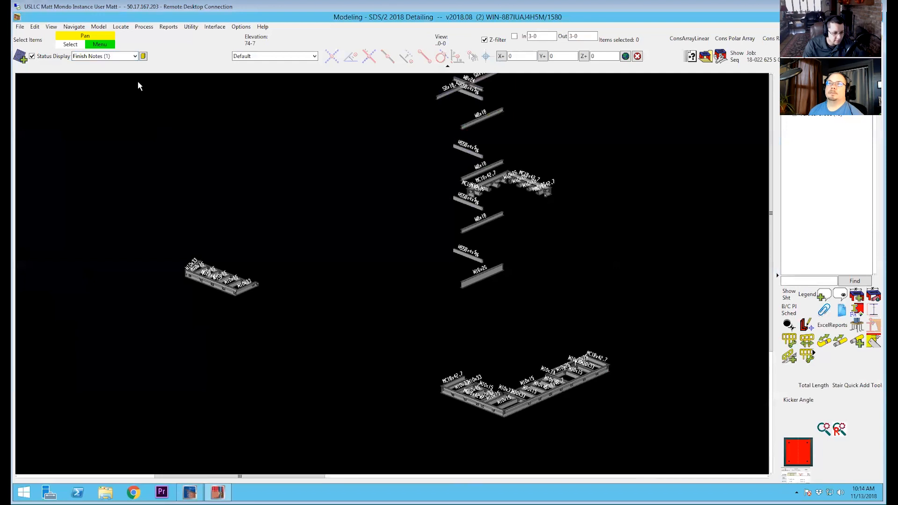
left_click(135, 56)
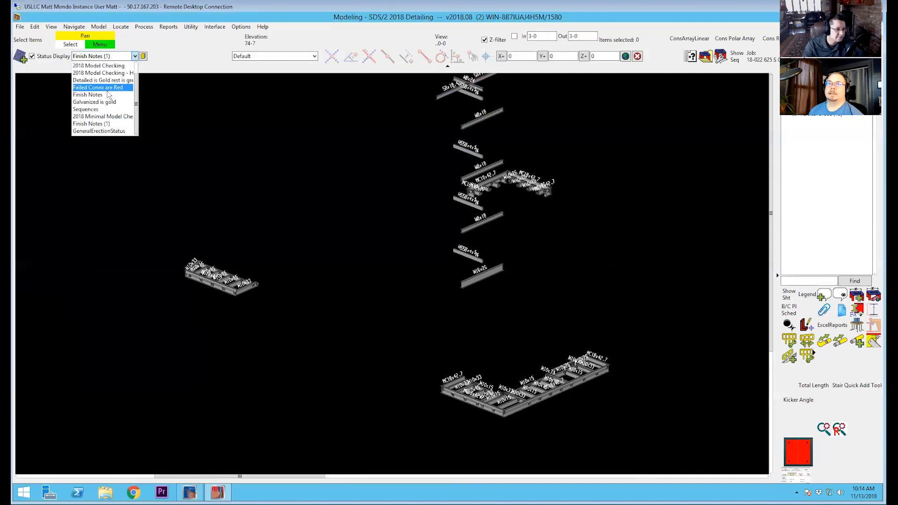
left_click(104, 131)
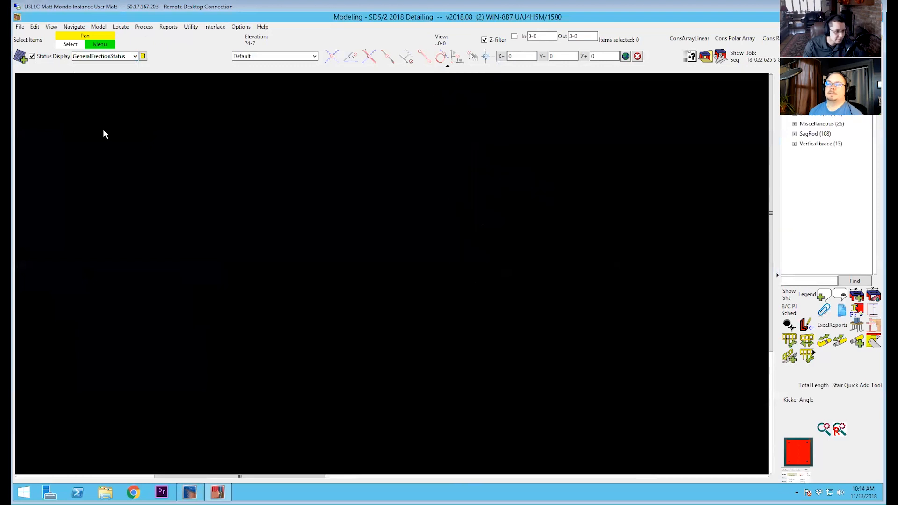
scroll(351, 195, "down", 10)
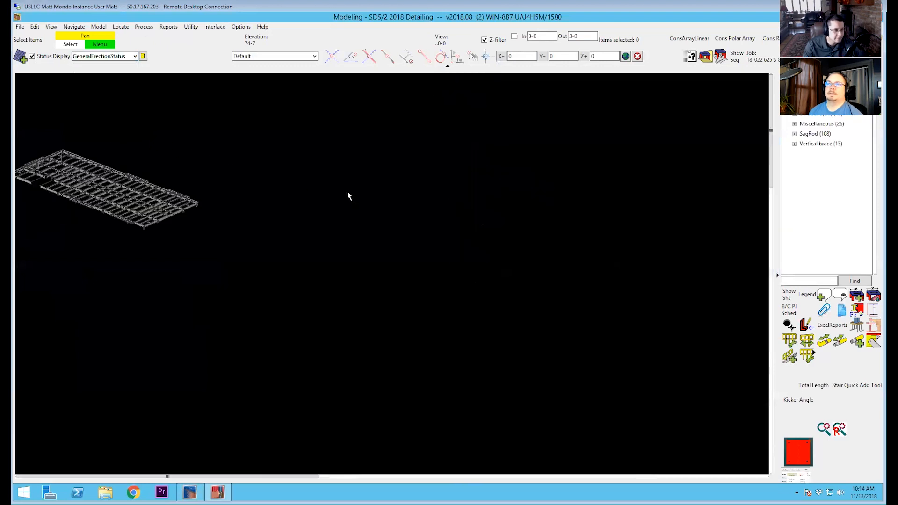
scroll(206, 173, "up", 3)
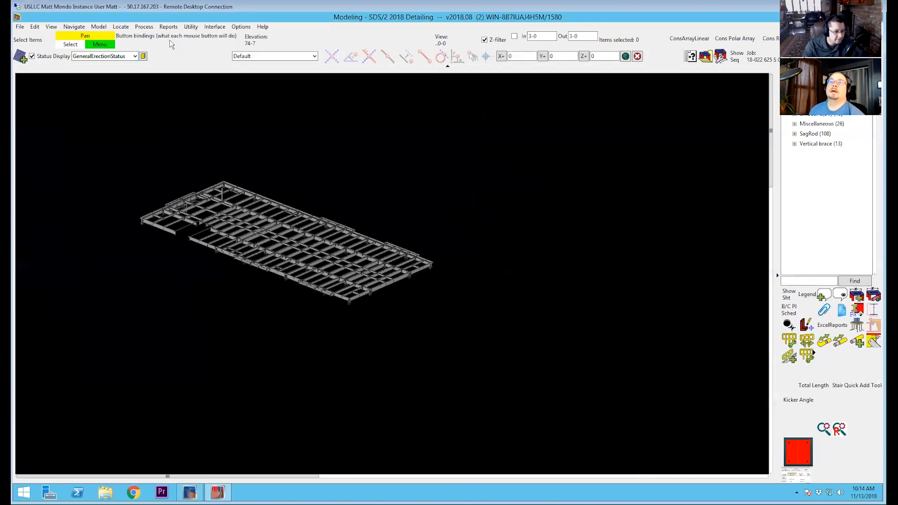
- Check in User Options whether the default statuses list includes the newly loaded GeneralErectionStatus, and accept the options unchanged
left_click(241, 27)
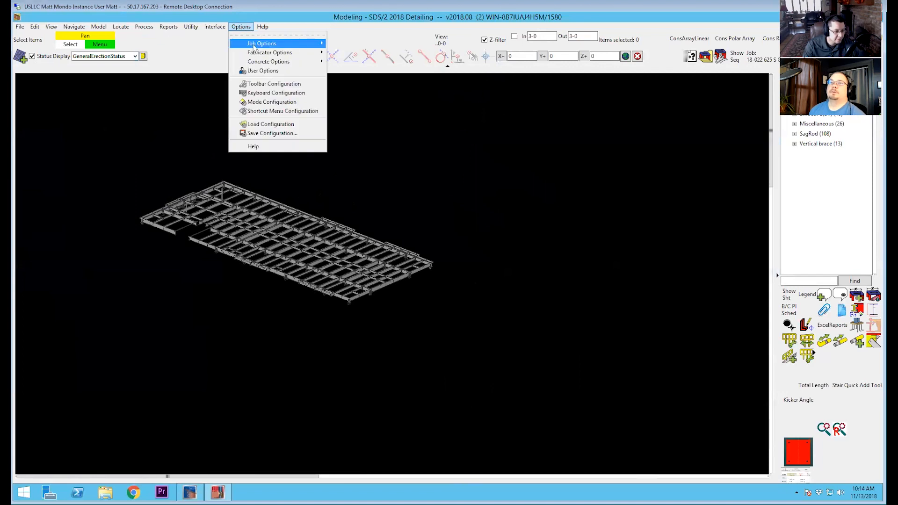
left_click(255, 71)
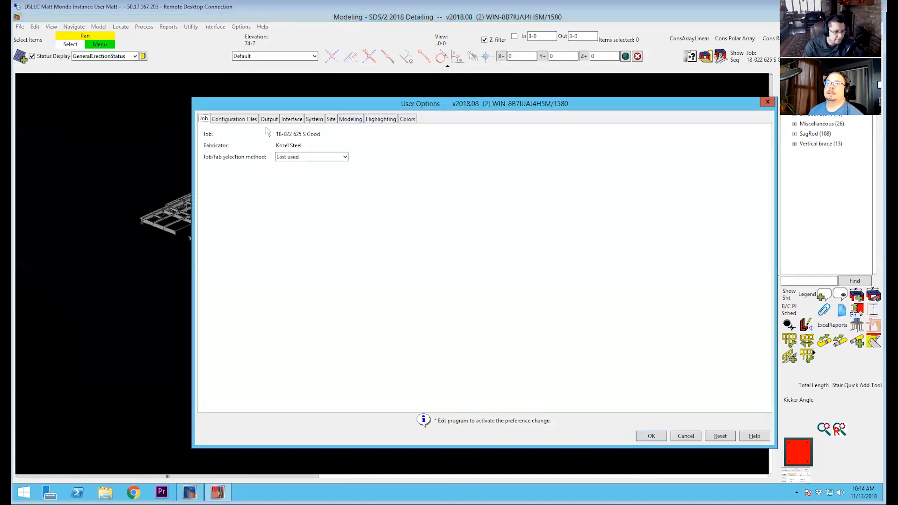
left_click(253, 120)
left_click(274, 145)
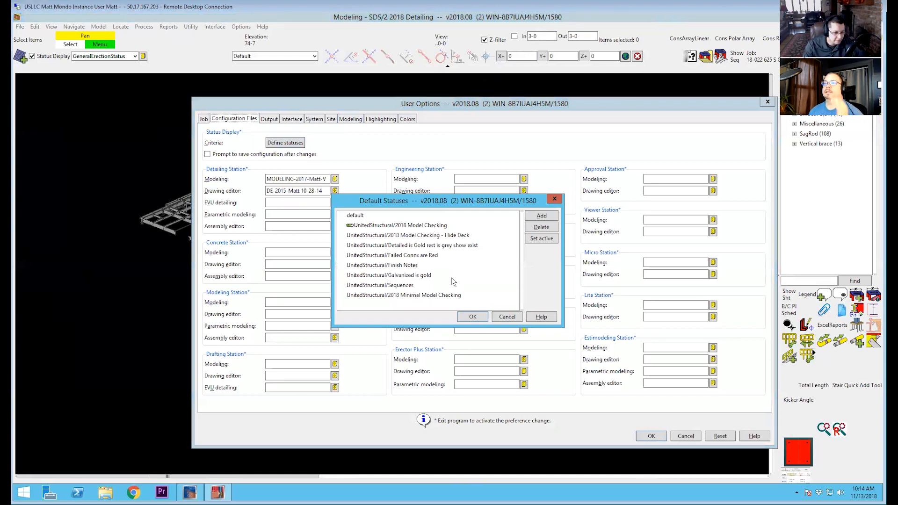
left_click(473, 316)
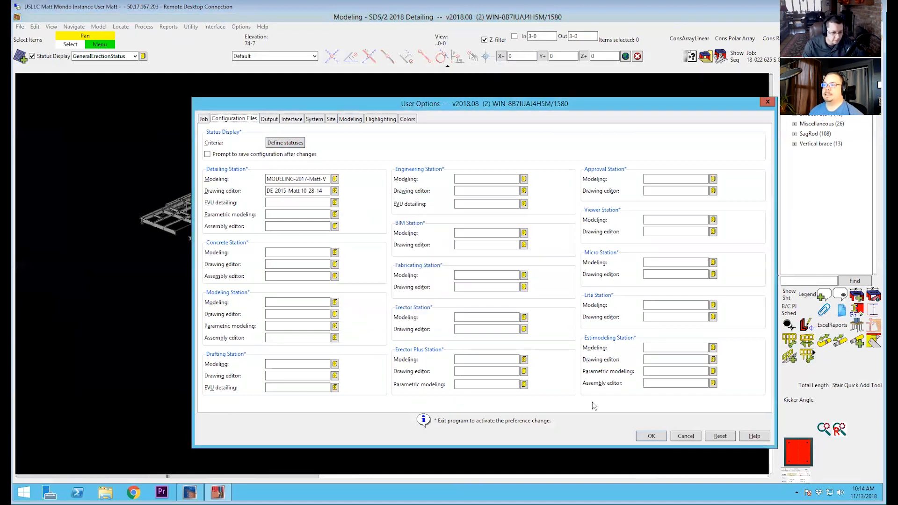
left_click(664, 436)
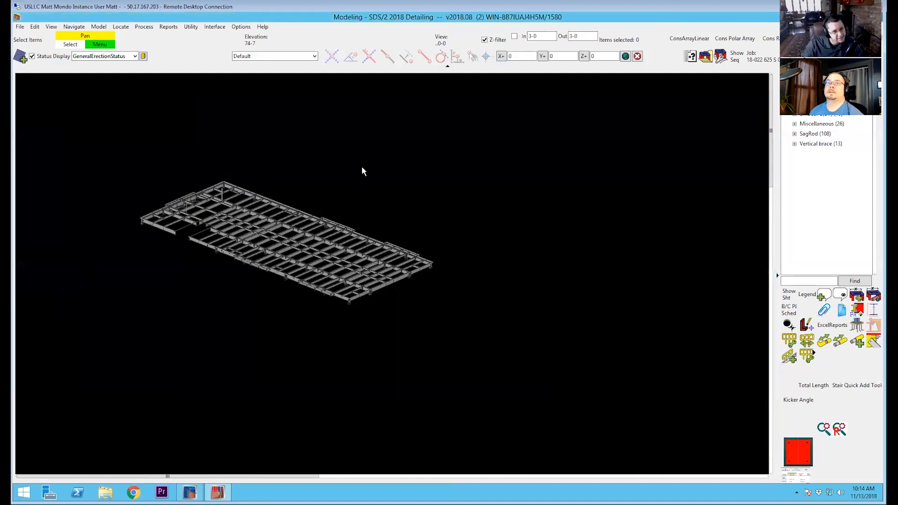
- Look through the loaded status configurations again, keeping GeneralErectionStatus as the status display
left_click(135, 56)
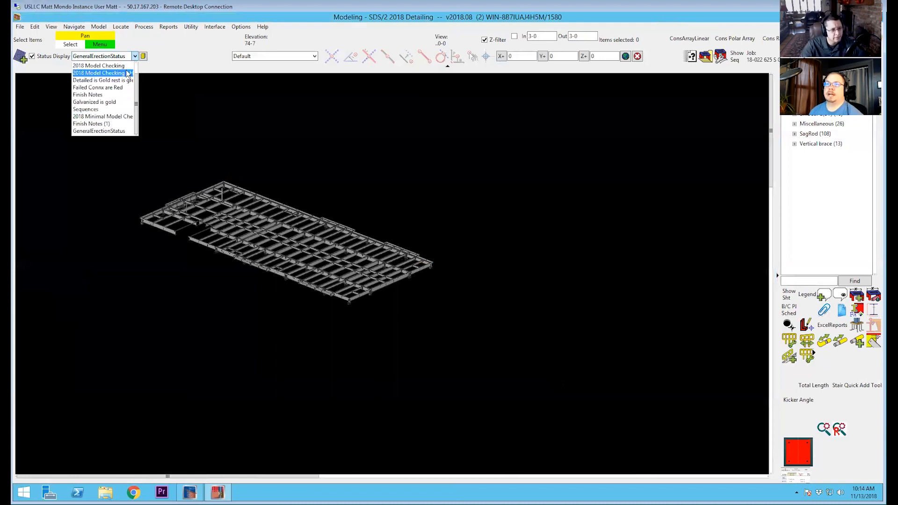
left_click(134, 56)
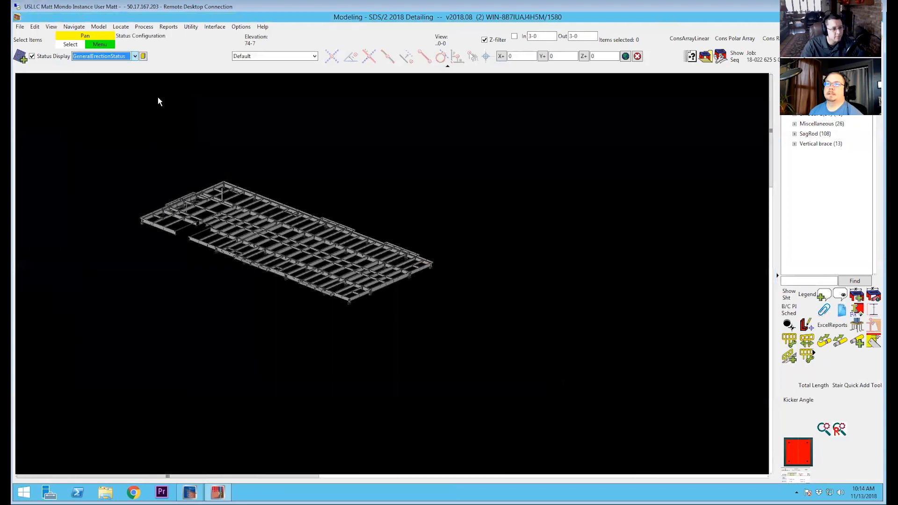
left_click(279, 153)
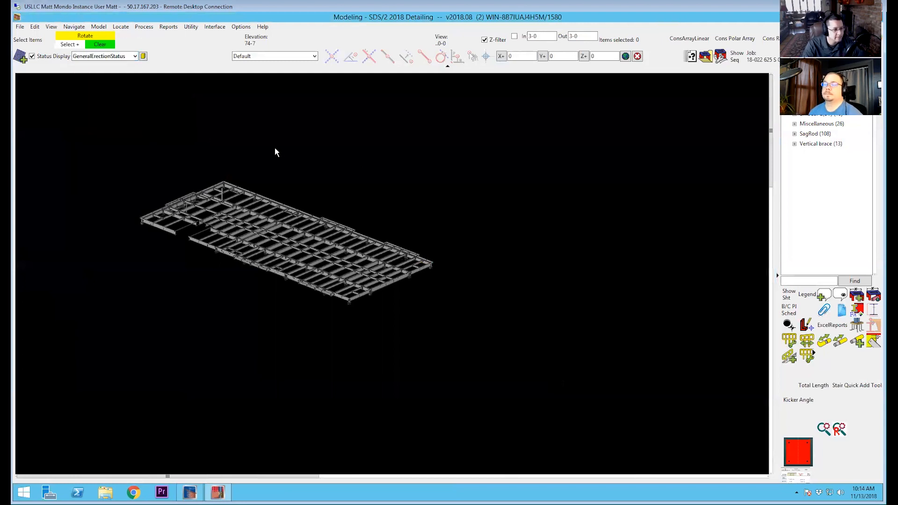
- In the Status Display settings, load the UnitedStructural files from Galvanized is gold through GeneralErectionStatus together and accept
key("shift+s")
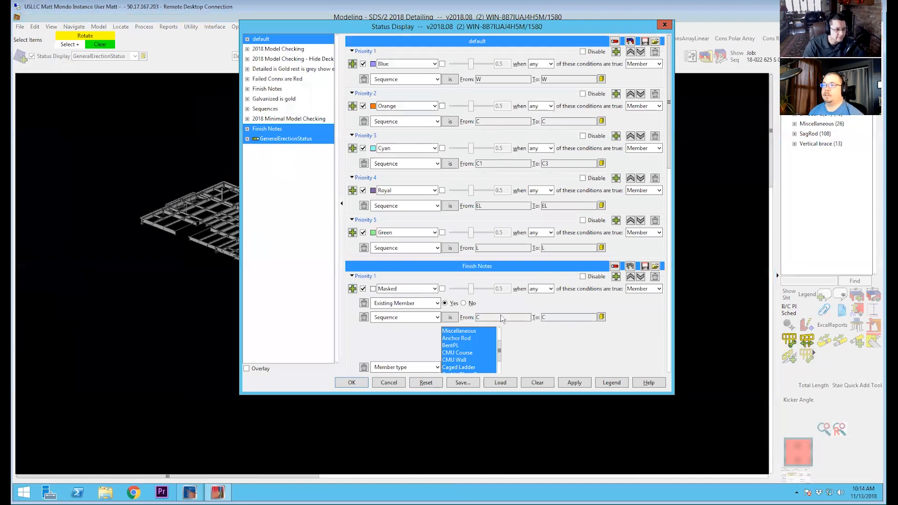
left_click(501, 383)
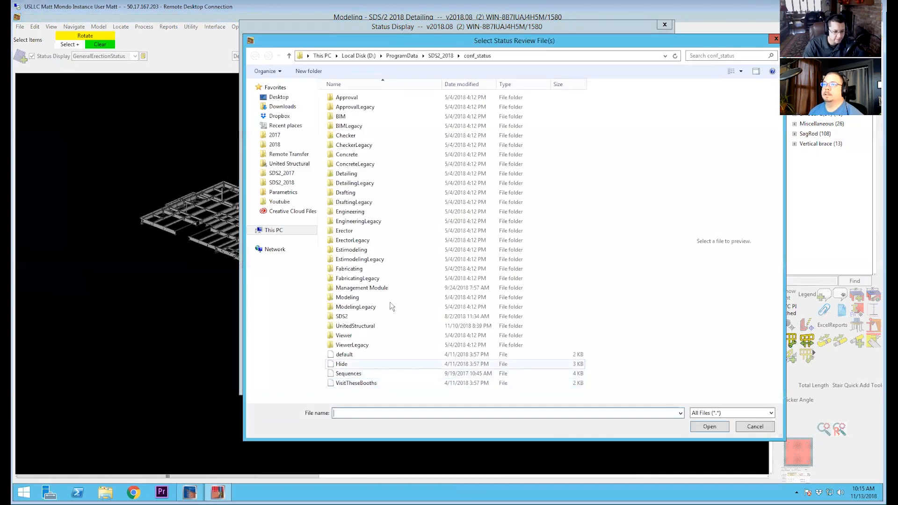
double_click(344, 327)
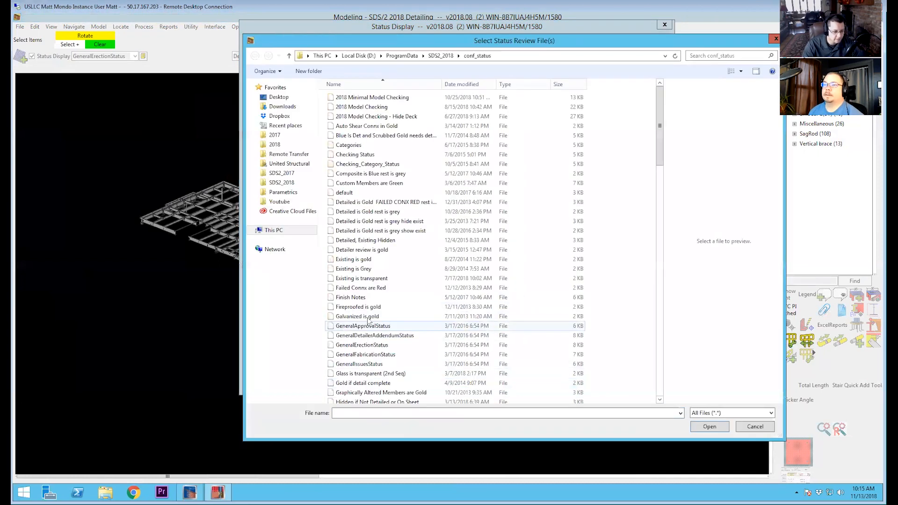
left_click_drag(360, 317, 369, 365)
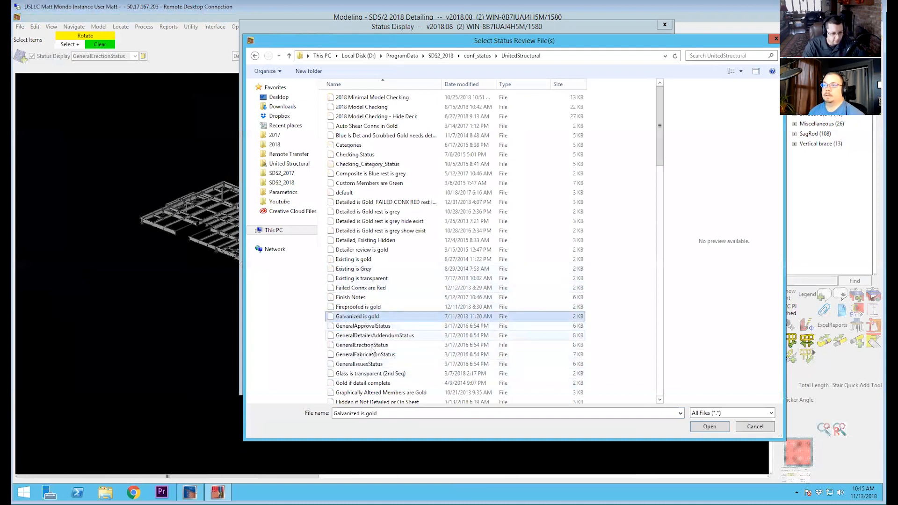
left_click(370, 347, "shift")
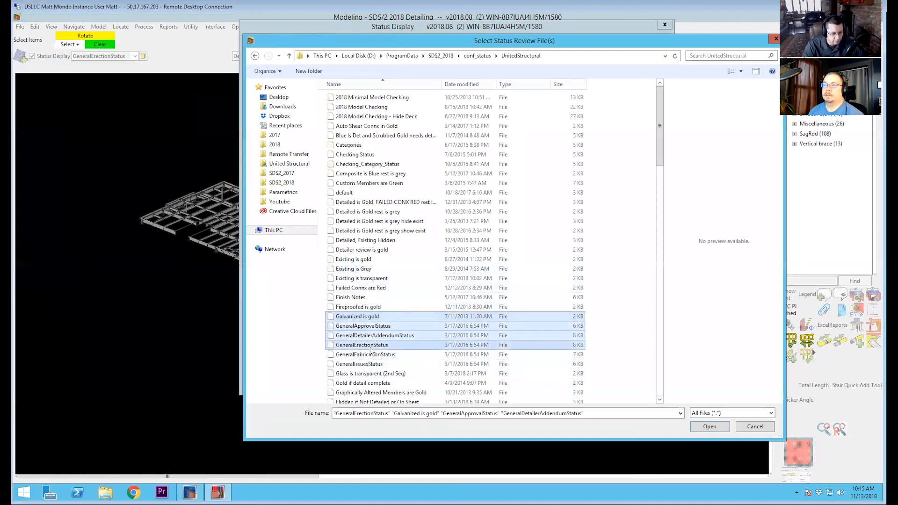
left_click(715, 426)
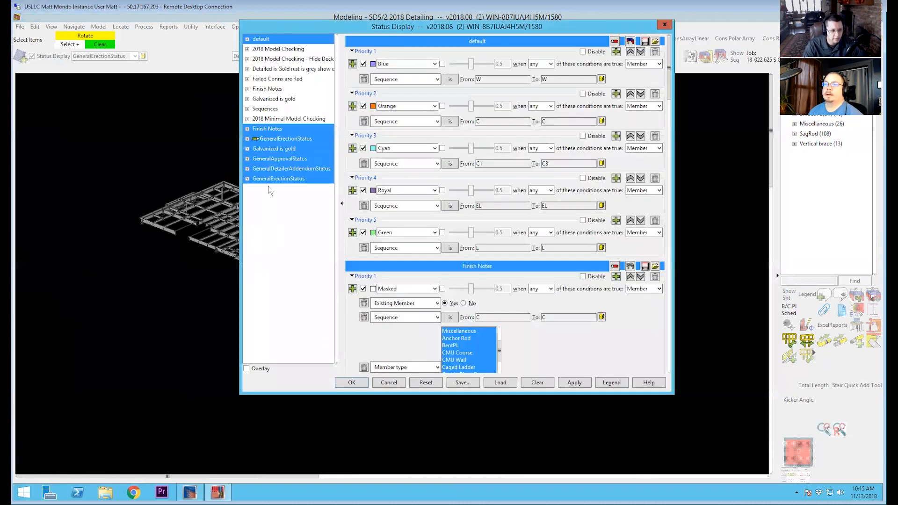
left_click(352, 382)
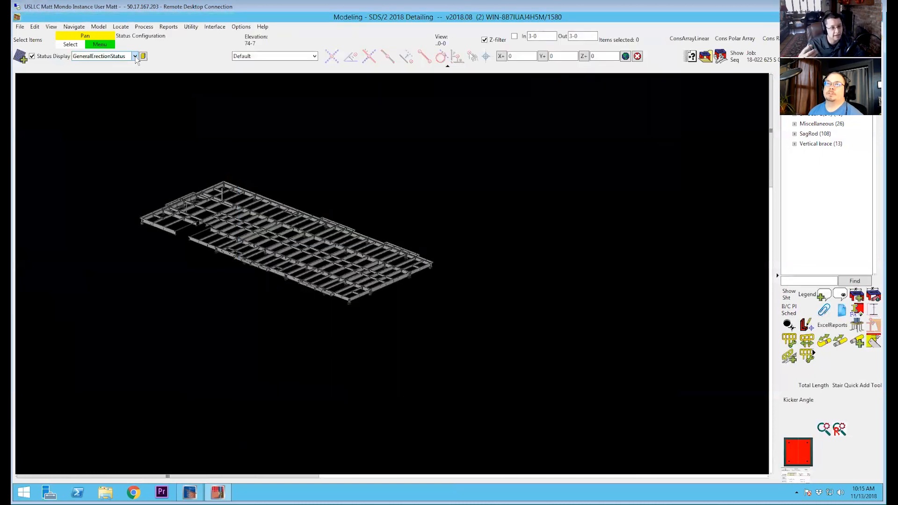
- Load the UnitedStructural files from Hide HBs and Existing through Hide Noncomposite together, and check them in the list of status configurations
left_click(133, 56)
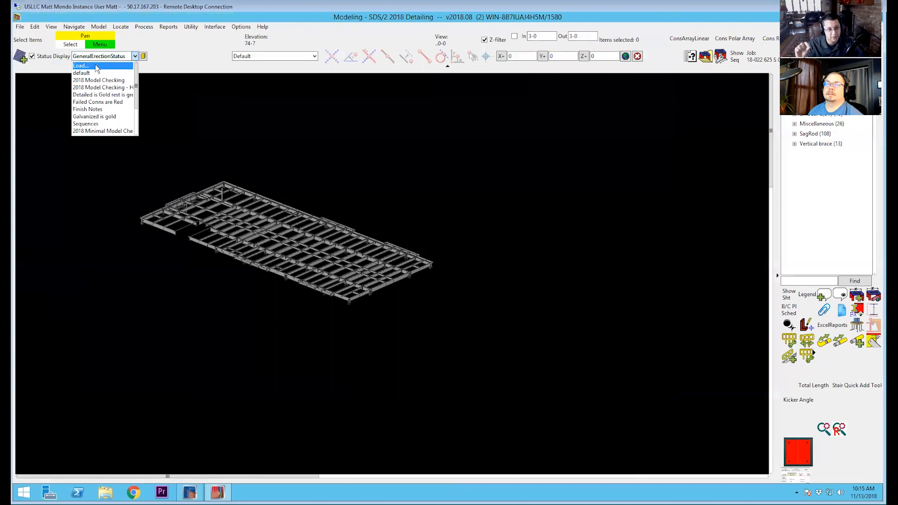
left_click(93, 66)
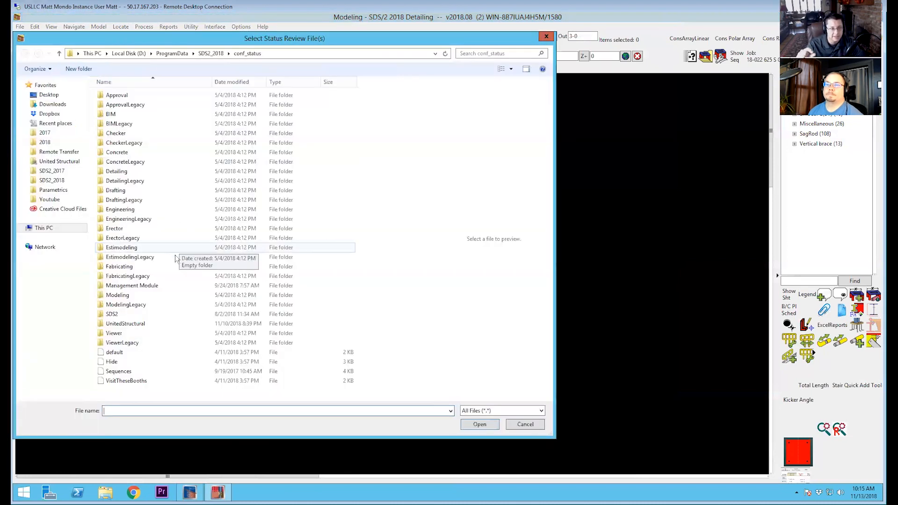
double_click(116, 324)
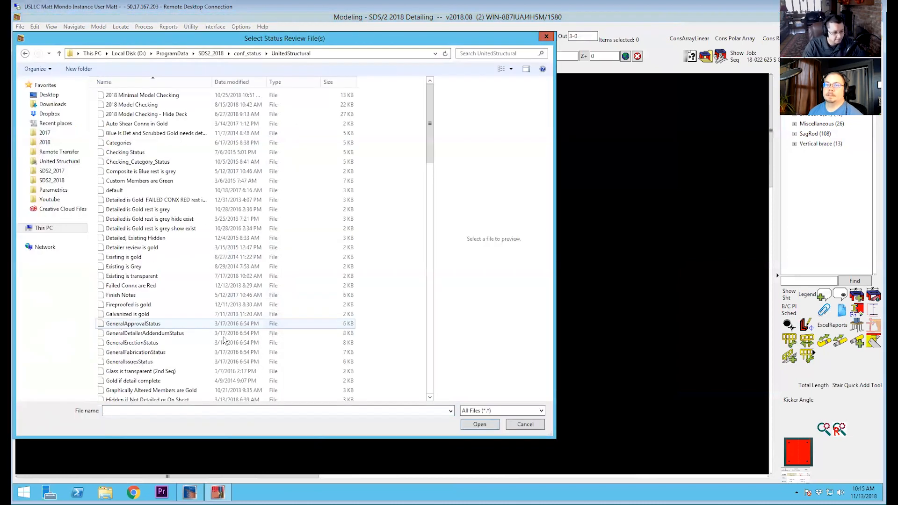
left_click_drag(429, 129, 435, 195)
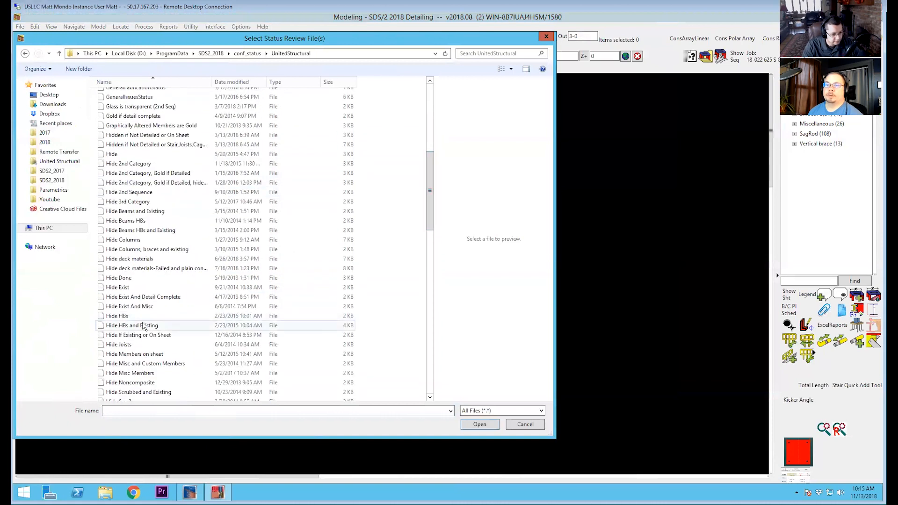
left_click(123, 329)
left_click(131, 383, "shift")
left_click(474, 424)
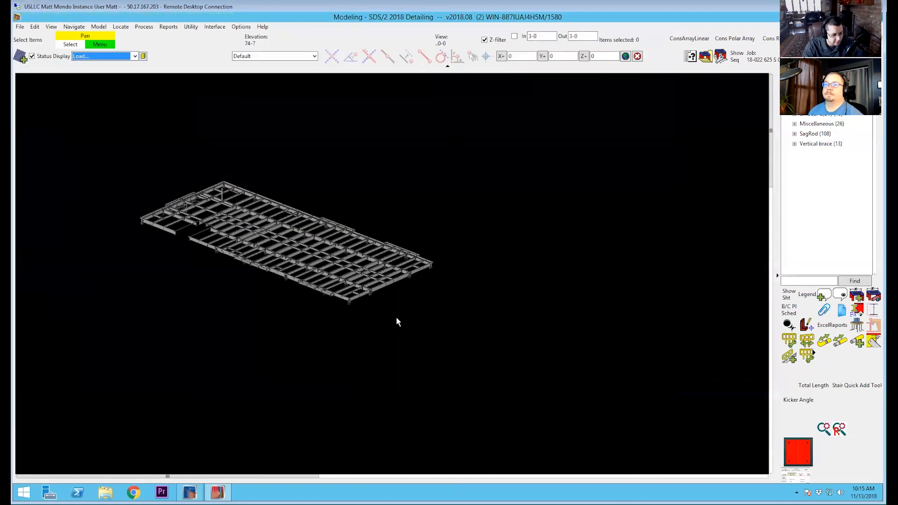
left_click(136, 56)
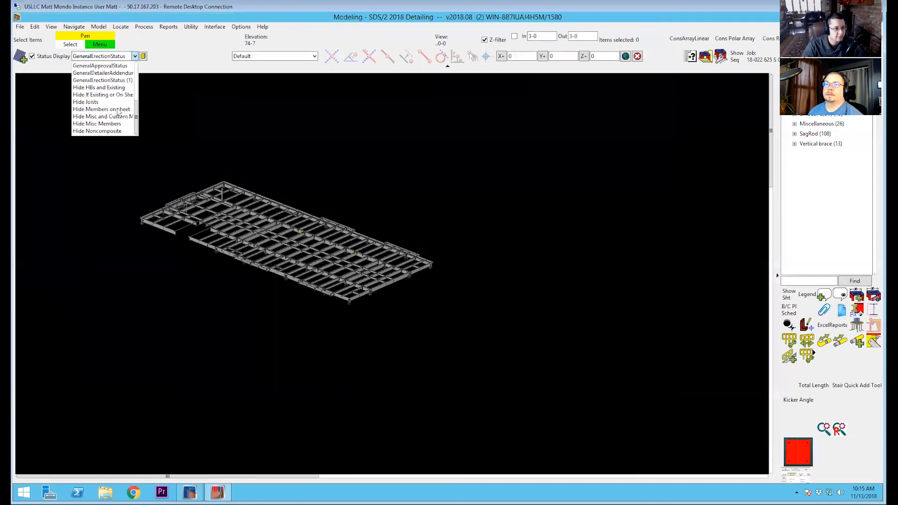
- In the Status Select settings, review the object types that the default status's first priority can select, keeping Members
left_click(136, 57)
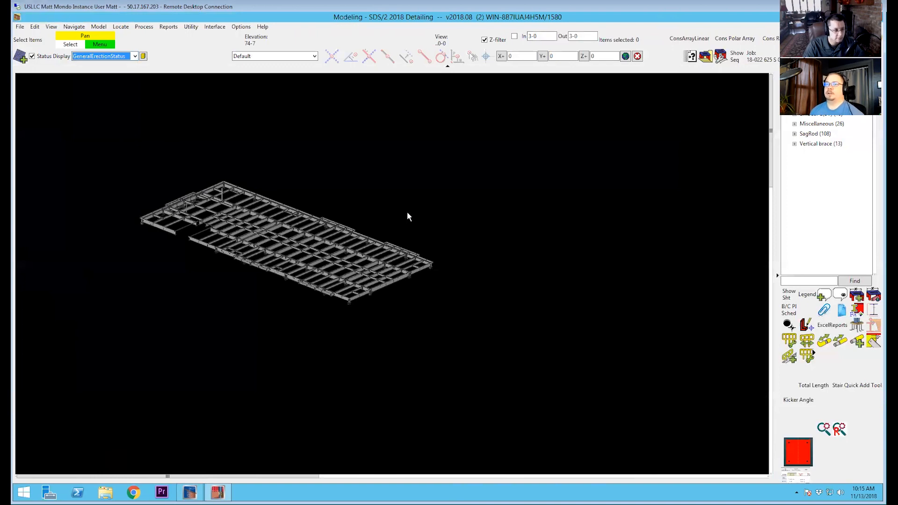
left_click(465, 259)
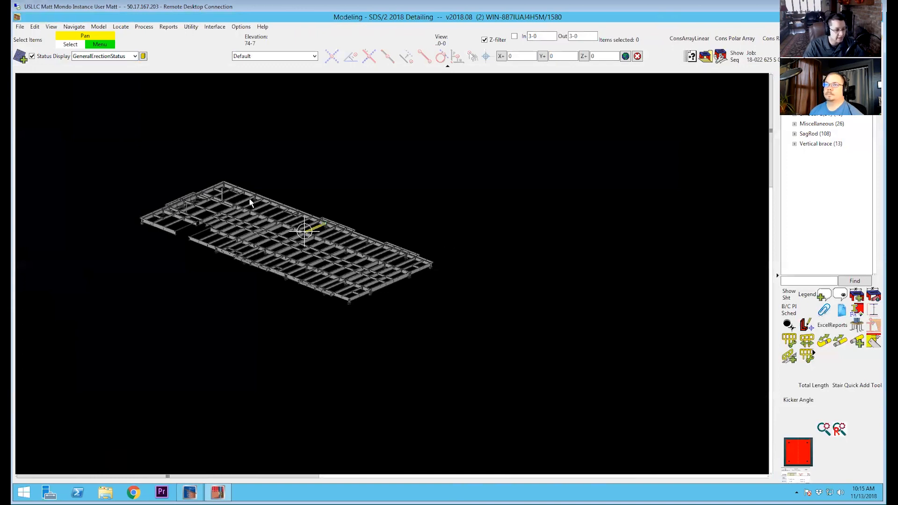
scroll(170, 209, "up", 2)
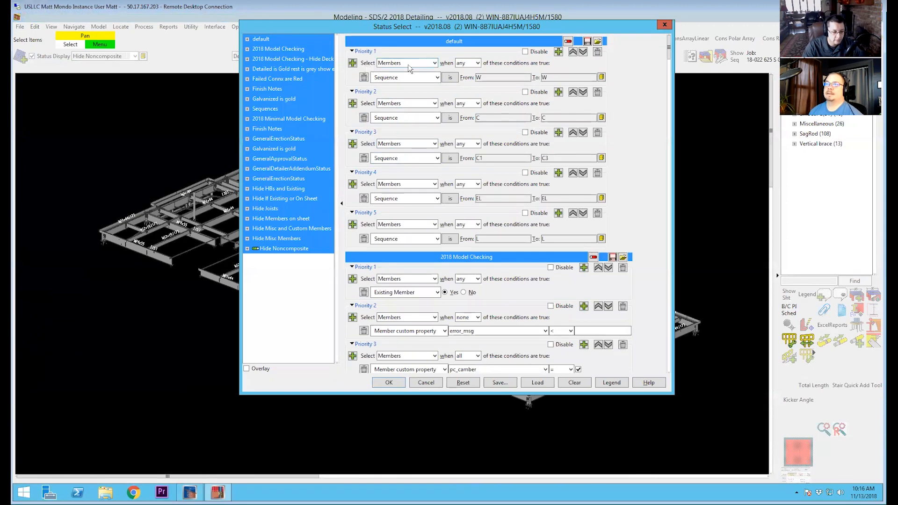
left_click(434, 63)
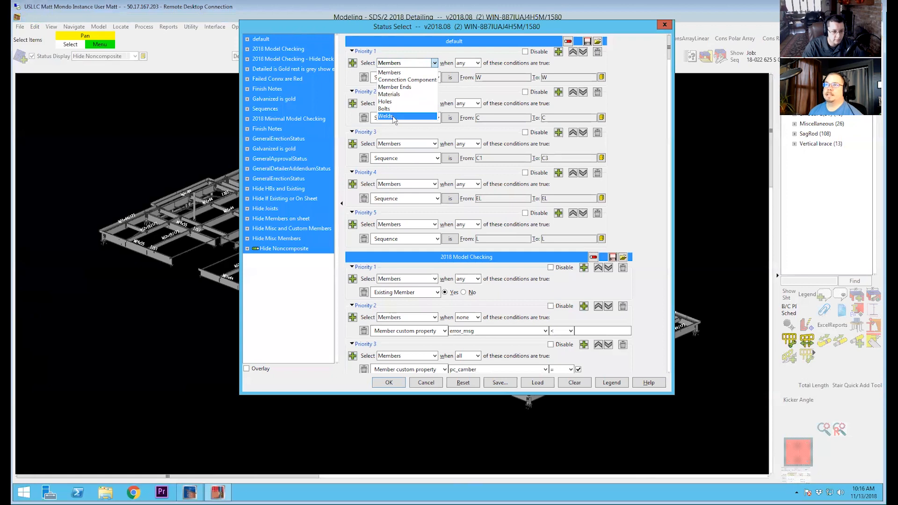
left_click(434, 64)
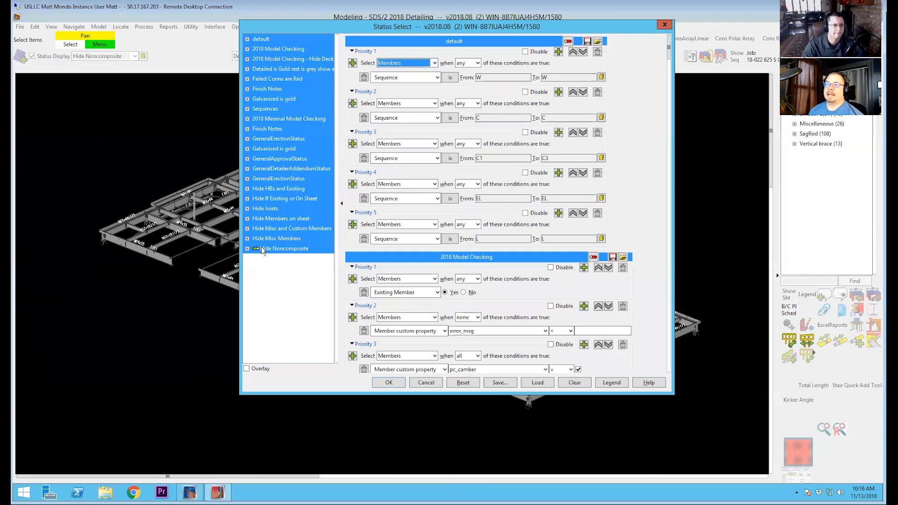
- Try setting the default status as active in Status Select with its conditions displayed, and discard the changes
right_click(271, 41)
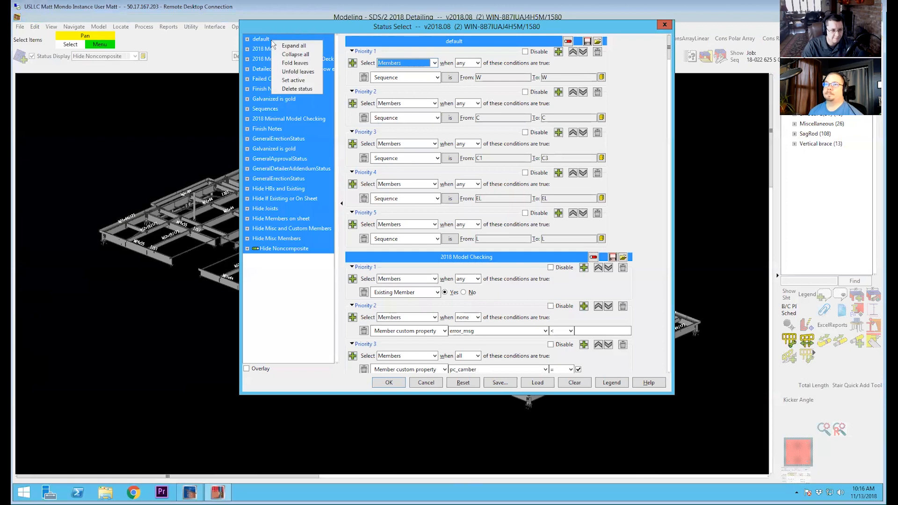
left_click(288, 80)
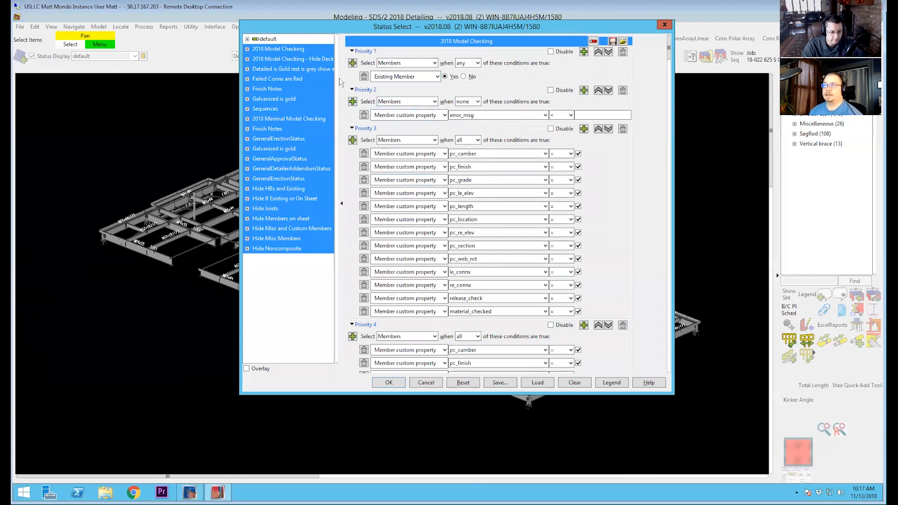
left_click(287, 41, "ctrl")
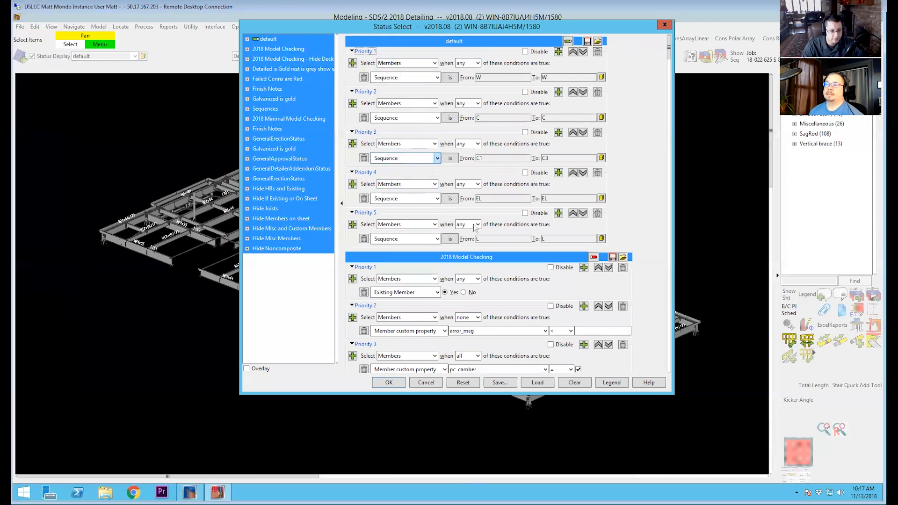
left_click(426, 383)
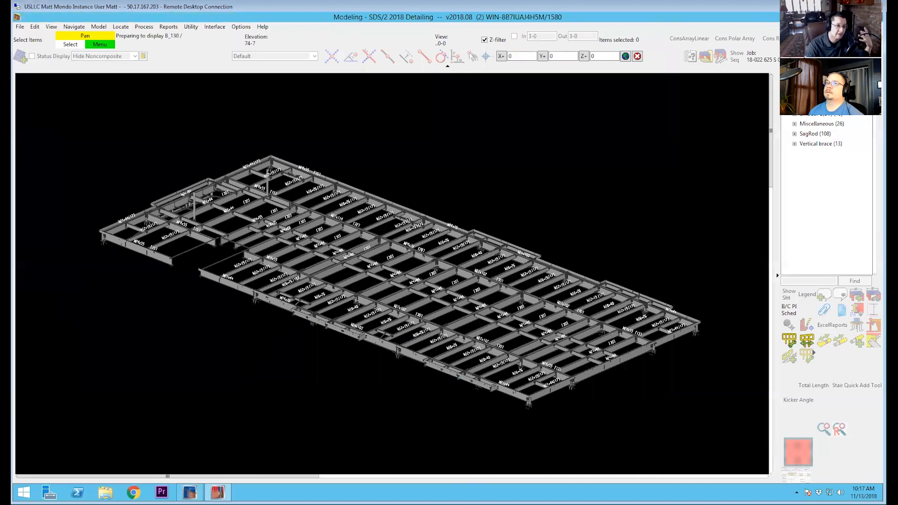
- Close the current Modeling session and reopen Modeling with the ..0-0 erection view
left_click(874, 16)
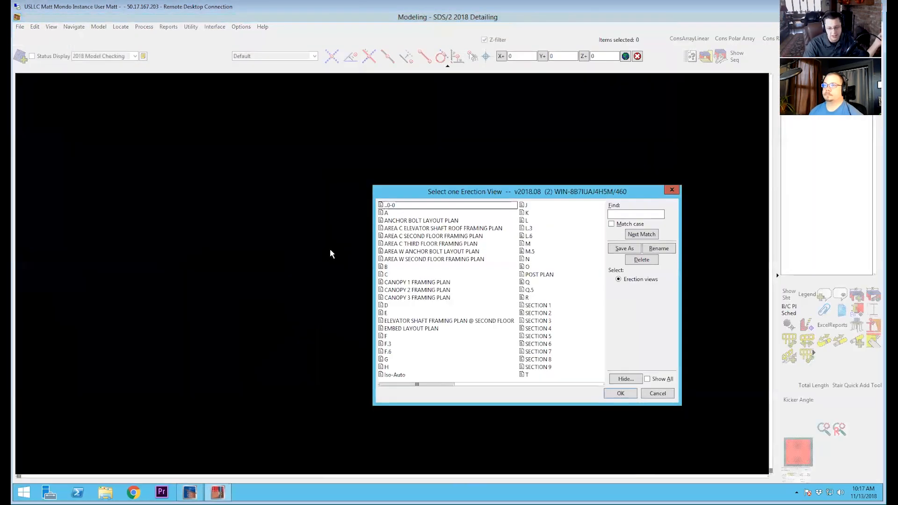
double_click(391, 205)
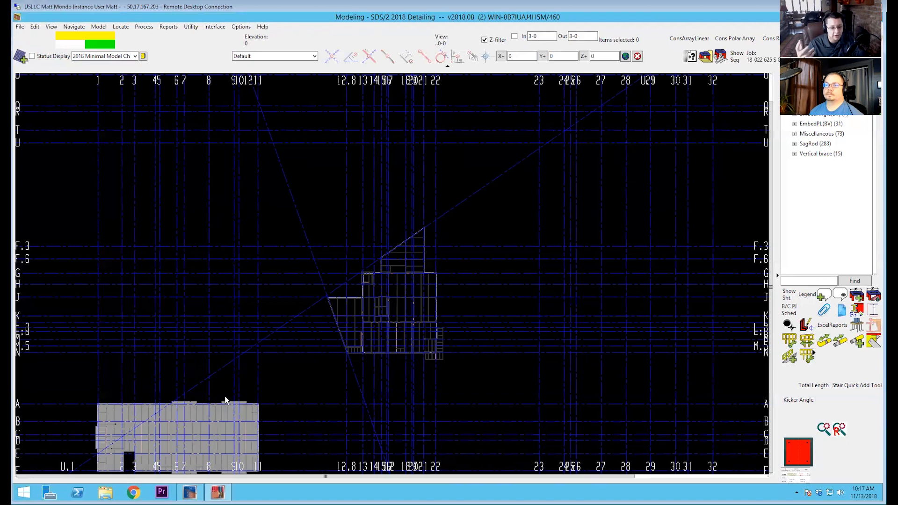
scroll(262, 402, "up", 3)
middle_click_drag(136, 319, 133, 386)
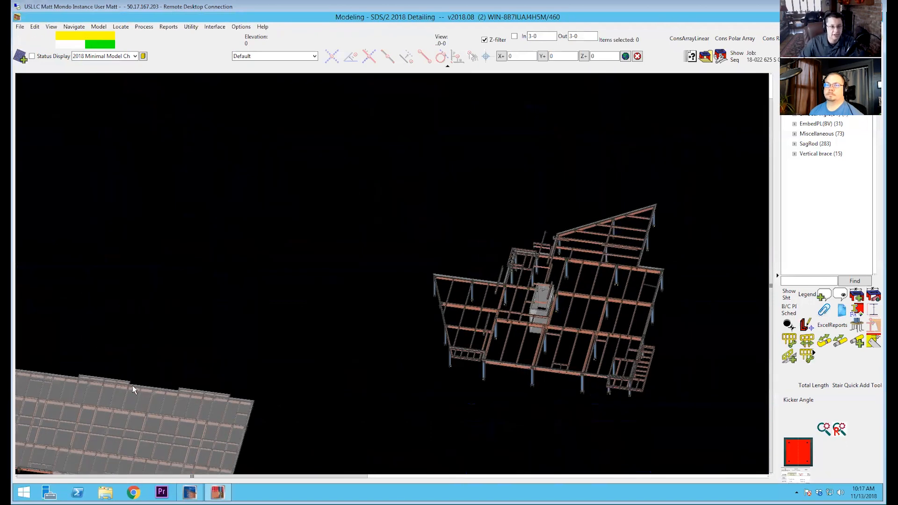
scroll(113, 391, "down", 3)
scroll(78, 392, "up", 4)
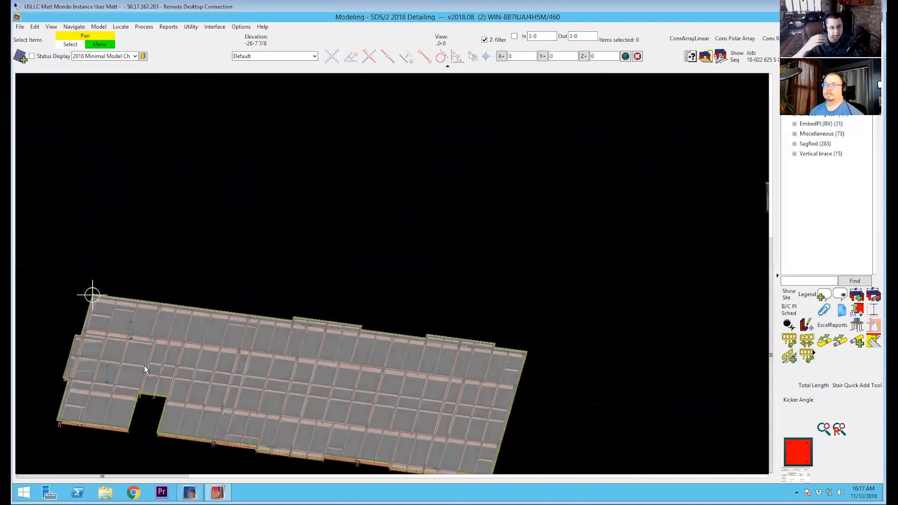
- Examine the condition categories available for the default status's first priority, including Detailing and processing and Group member status, keeping Existing Member
key("s")
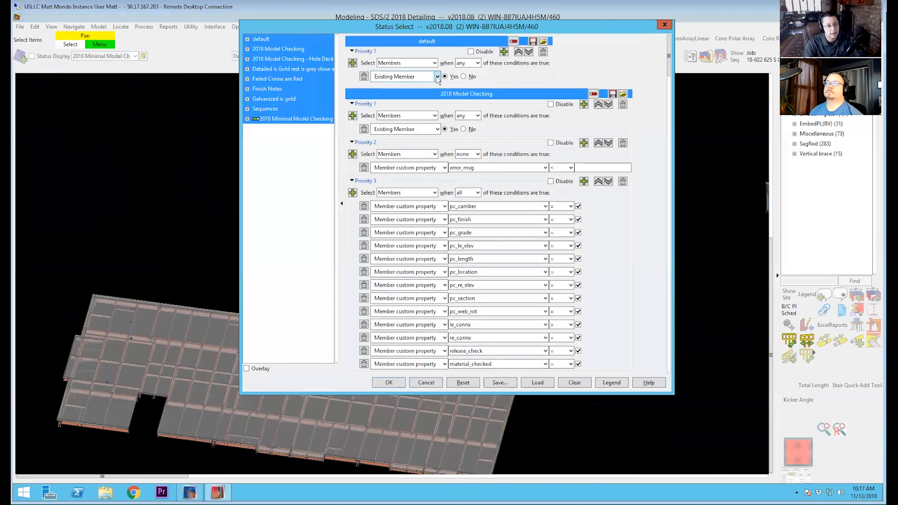
left_click(436, 76)
mouse_move(425, 97)
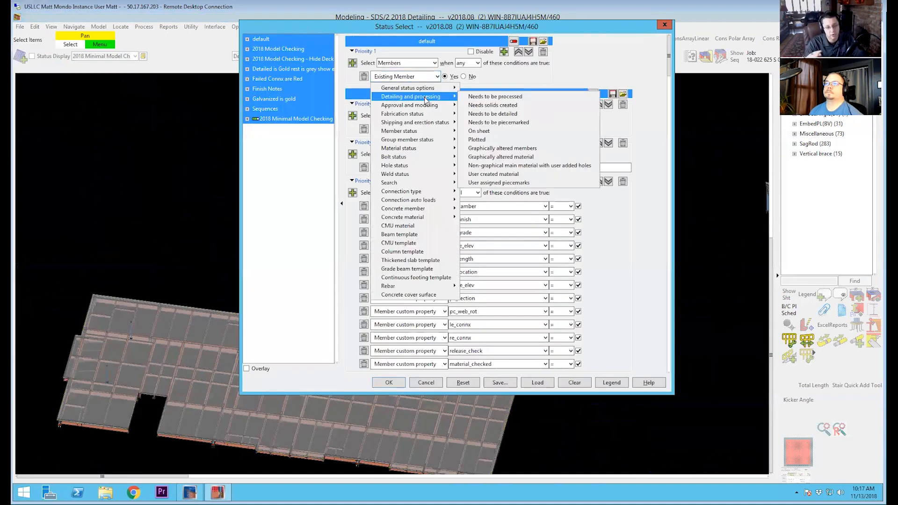
mouse_move(416, 133)
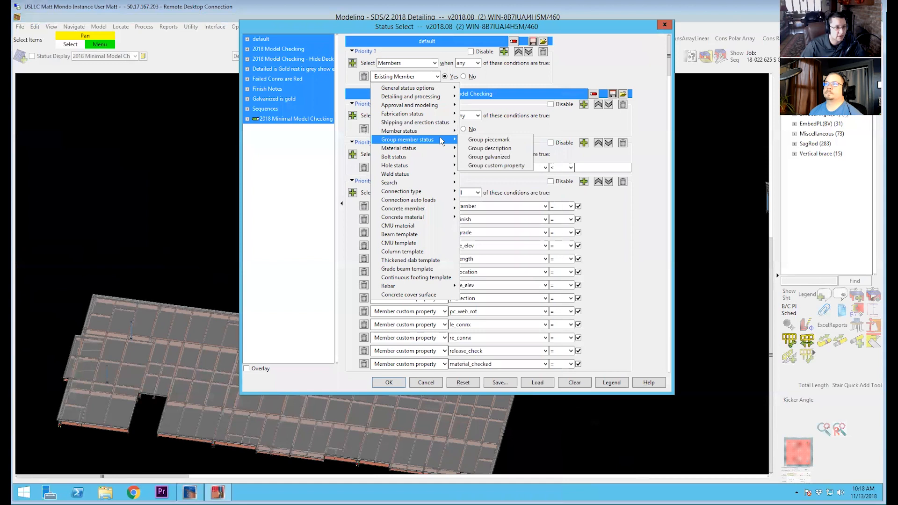
left_click(491, 76)
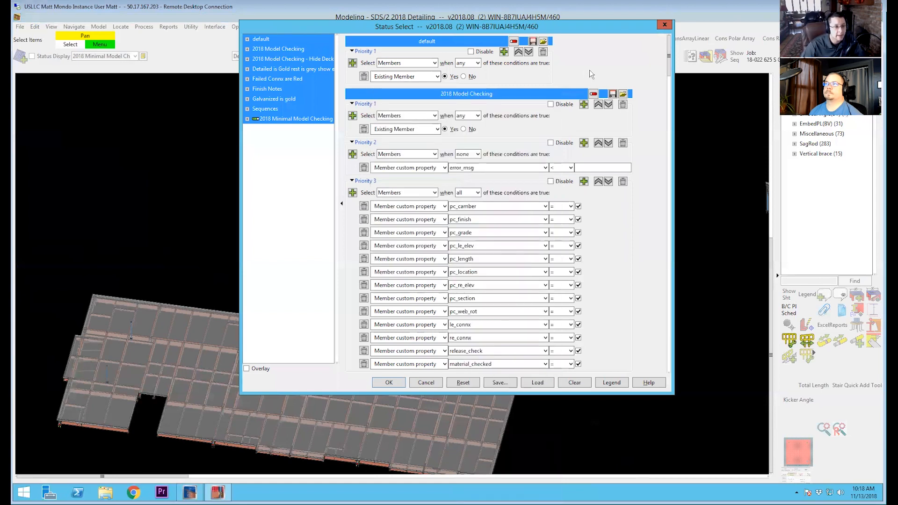